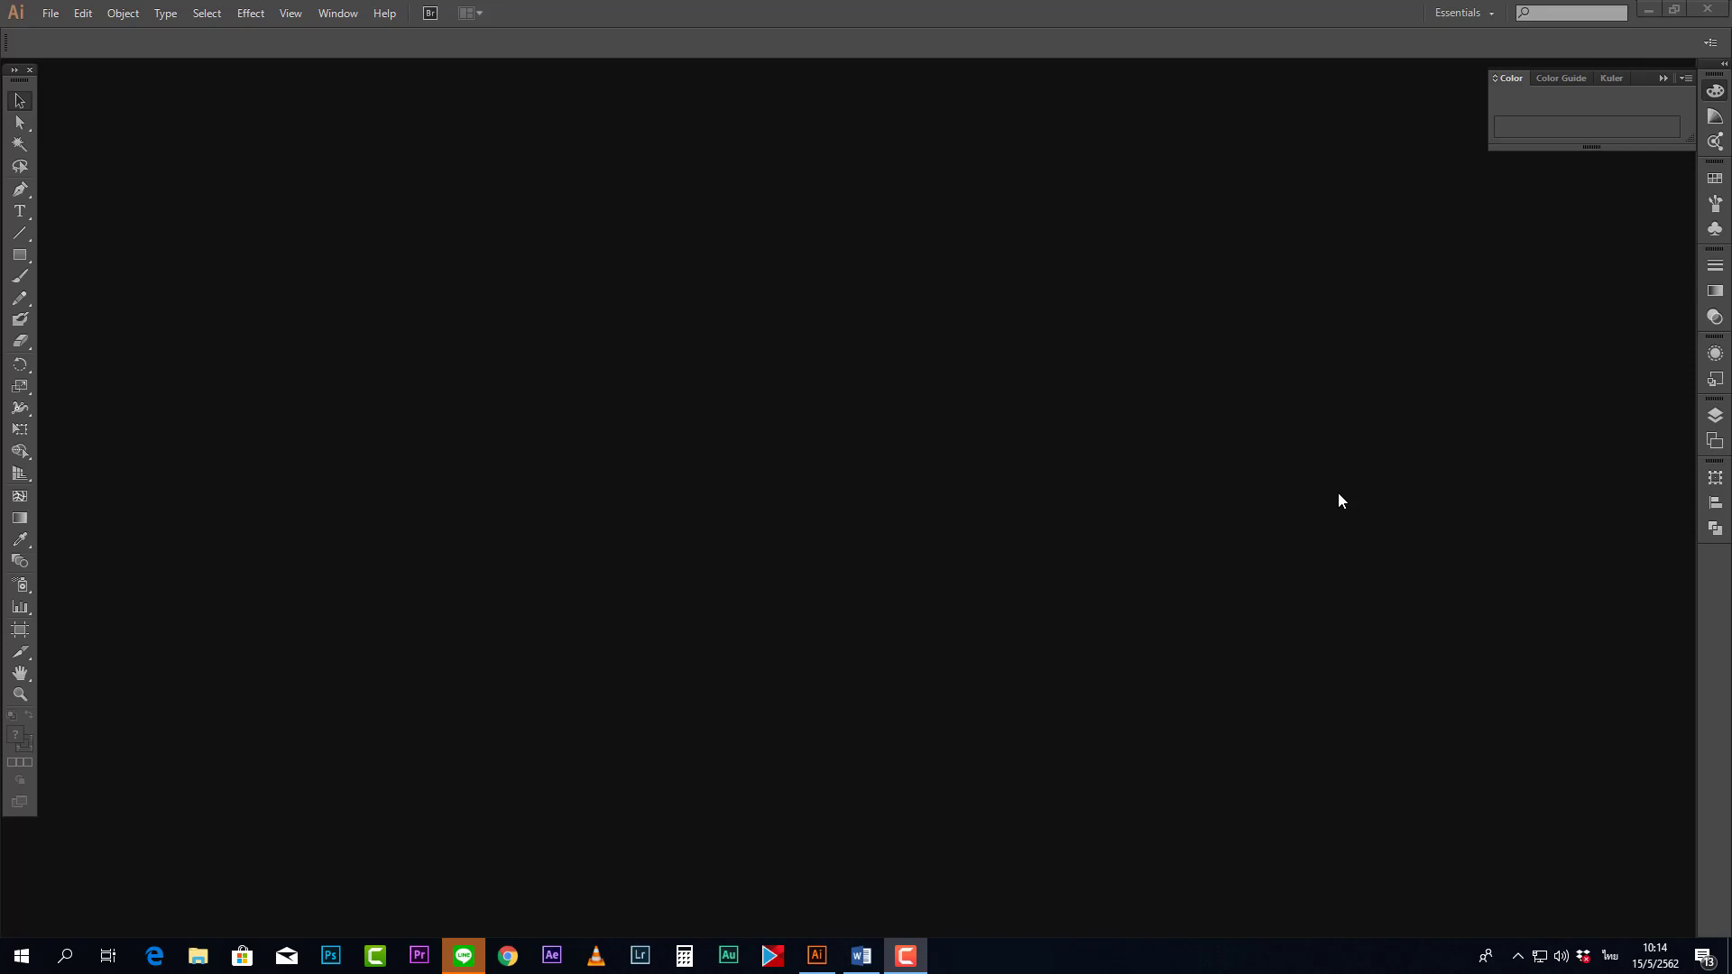
- Create a new document 100 cm wide and 50 cm high with a 0.4 cm bleed on all sides
left_click(51, 12)
left_click(77, 34)
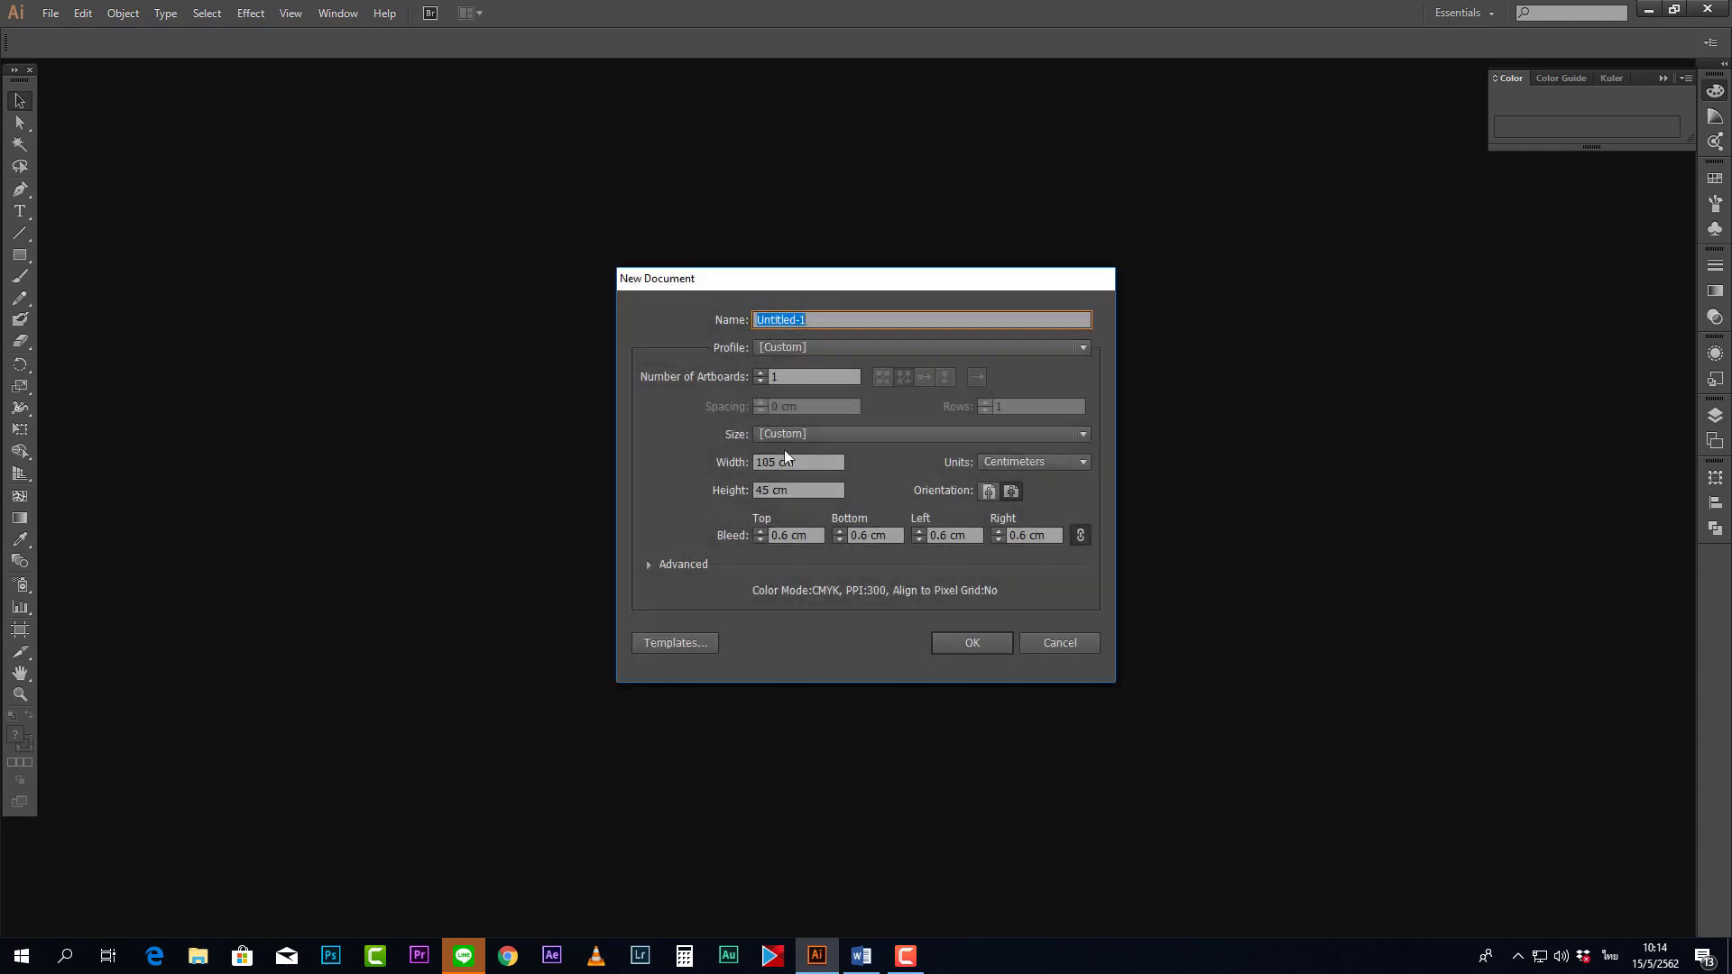
left_click(803, 464)
type("100")
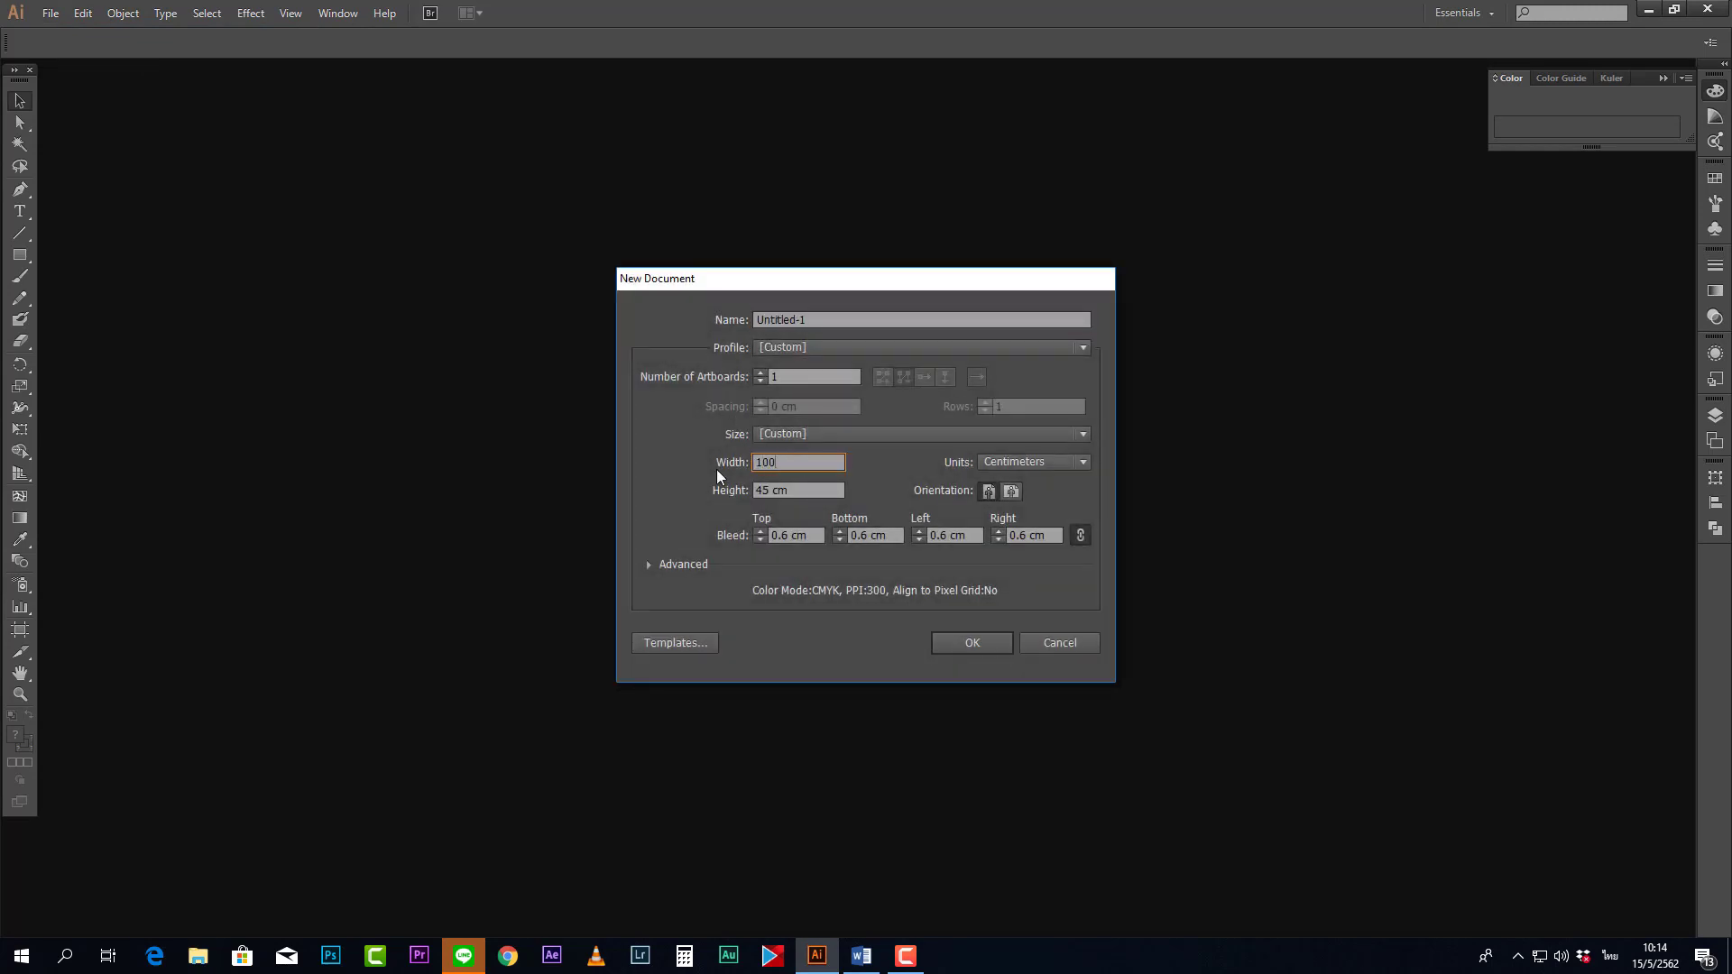
key("Tab")
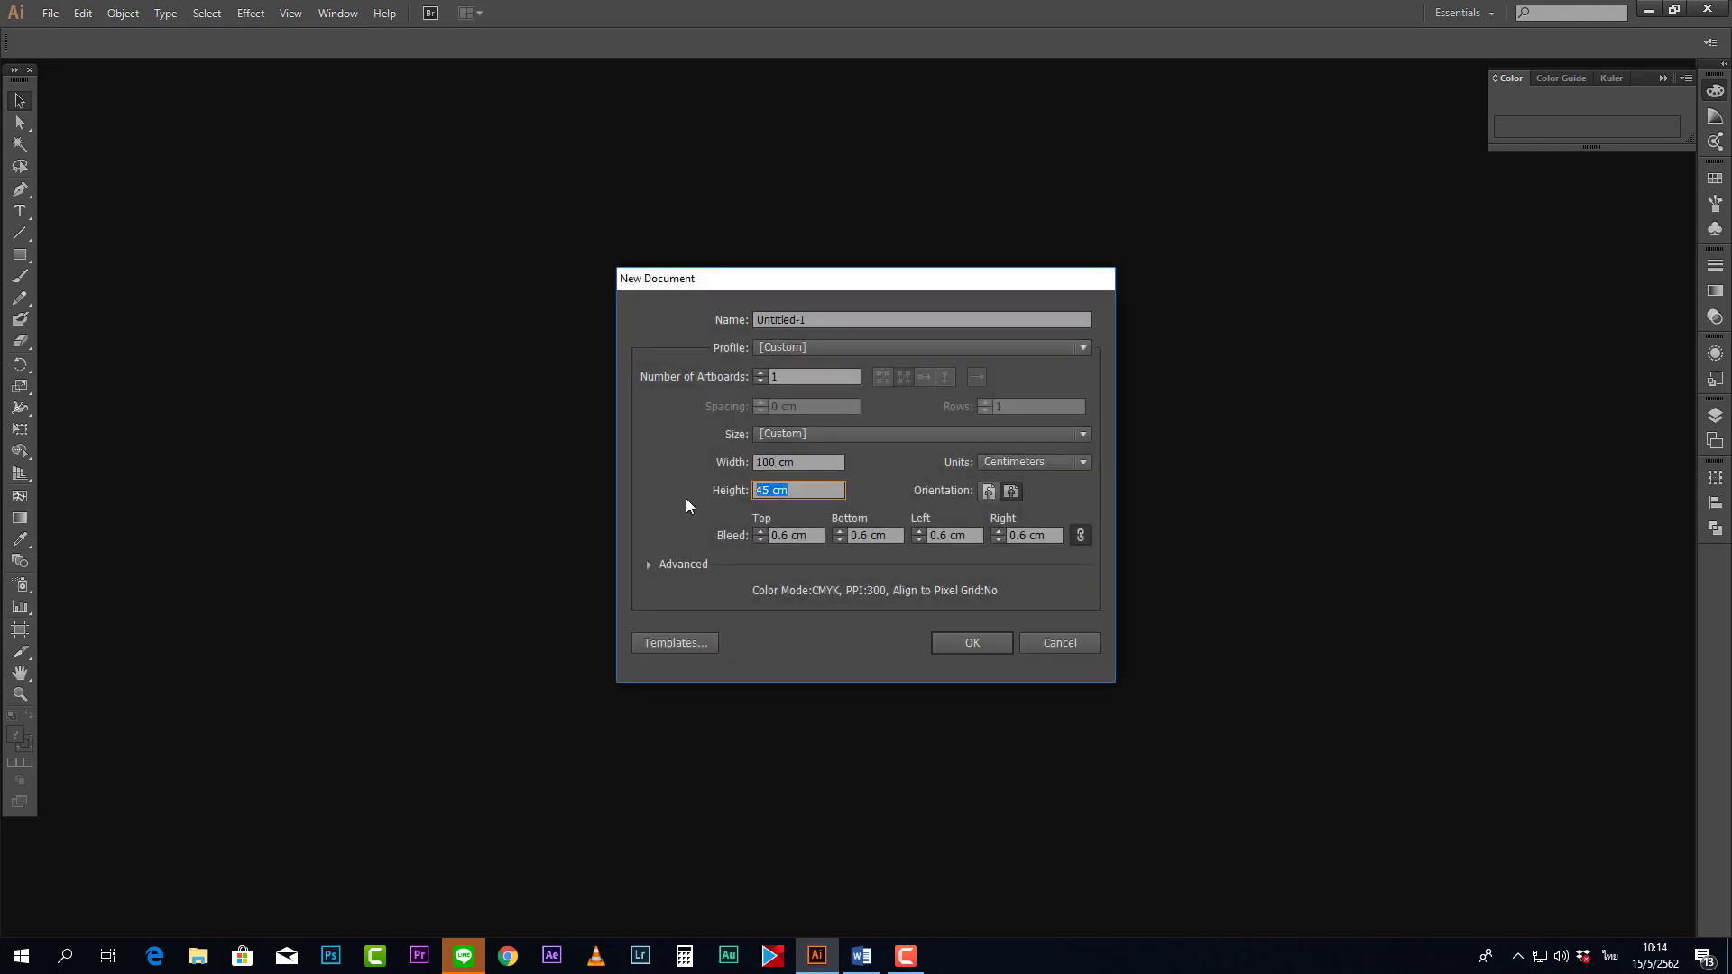
type("50")
left_click(761, 539)
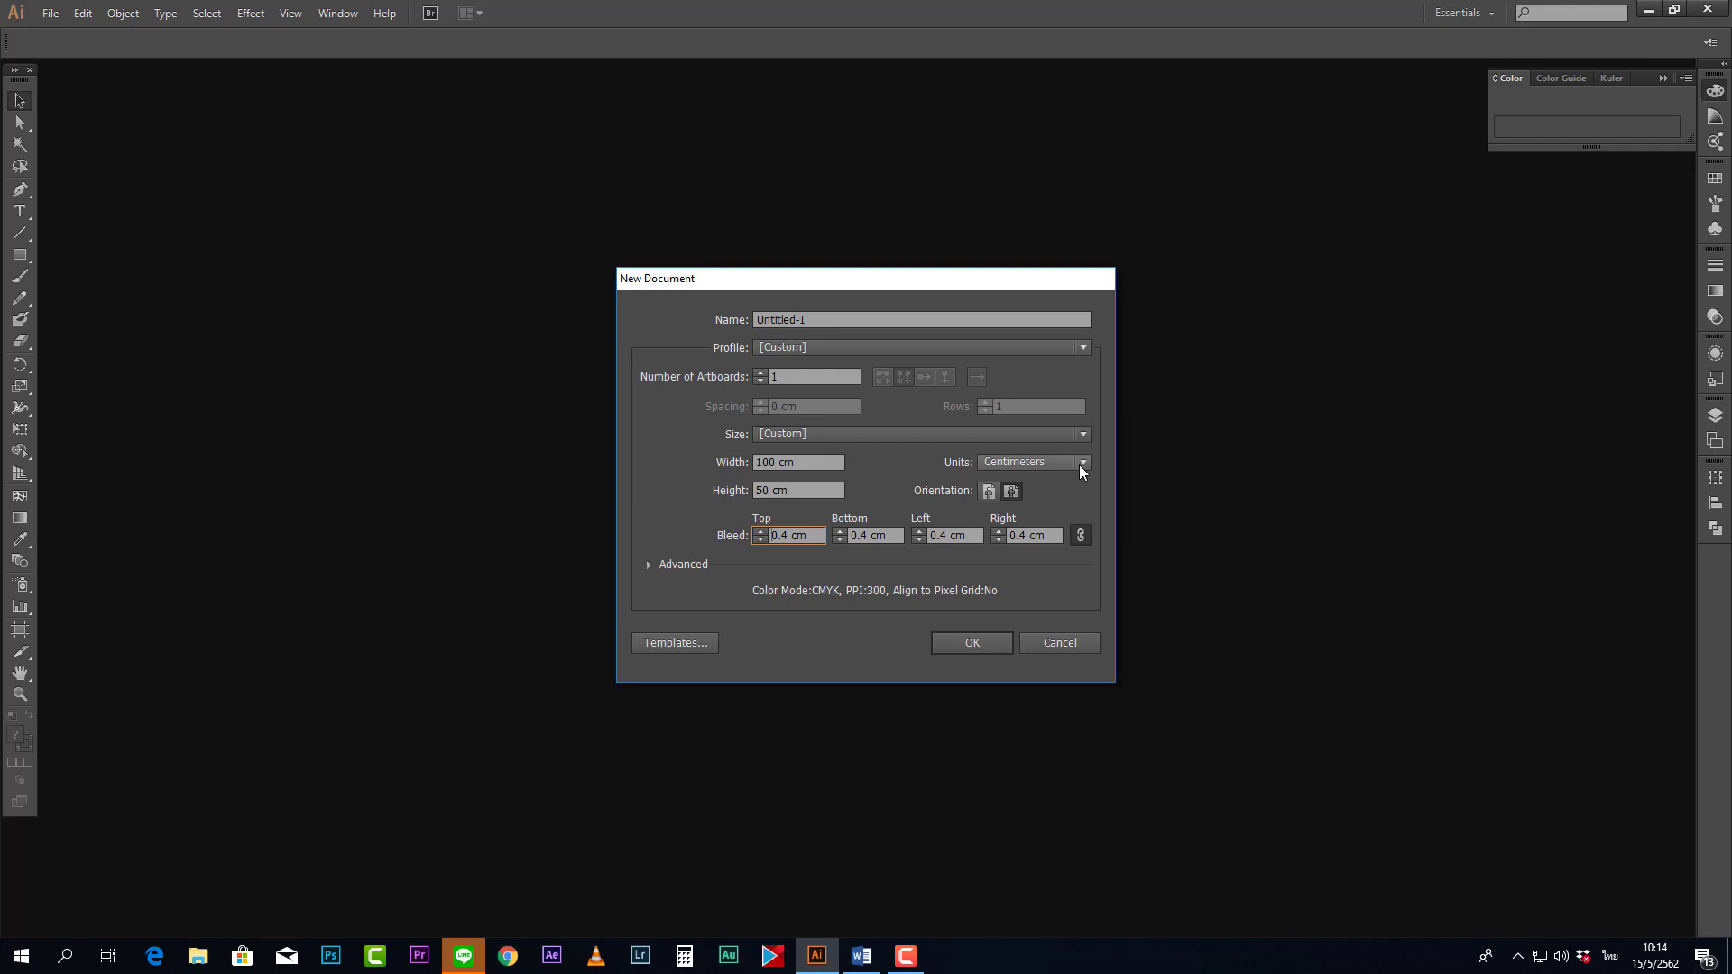
left_click(973, 643)
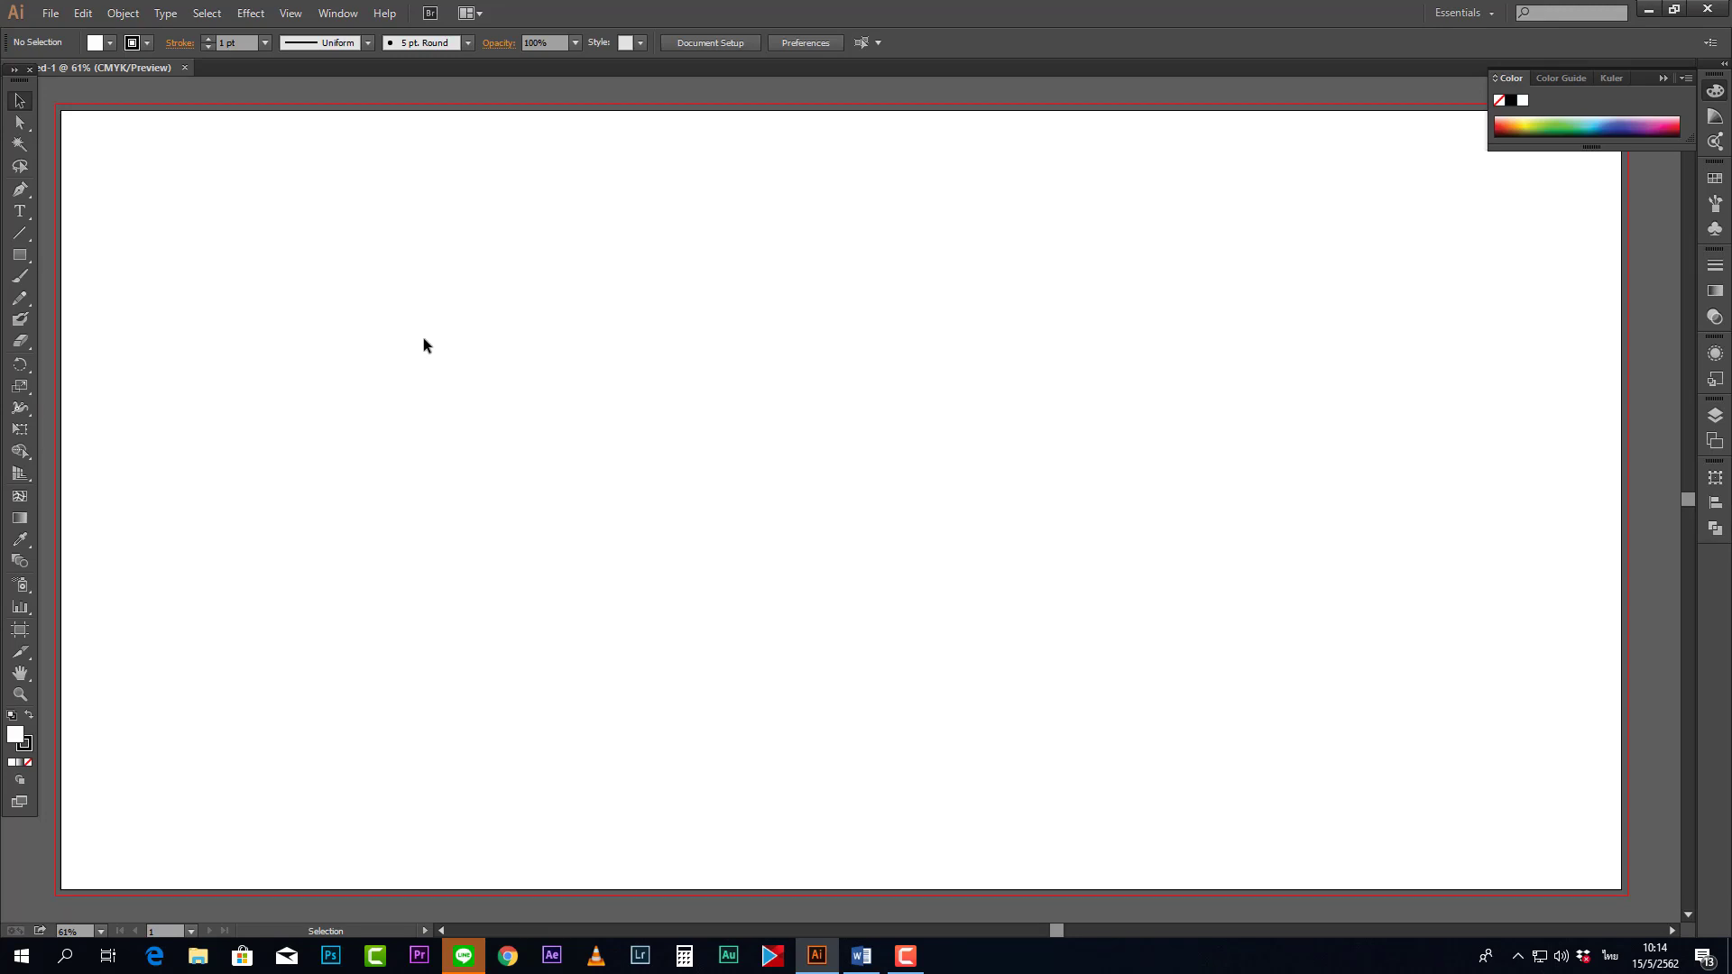
- Draw a rectangle about 100 × 50 cm covering the whole artboard with the Rectangle tool, and deselect it
left_click(1664, 80)
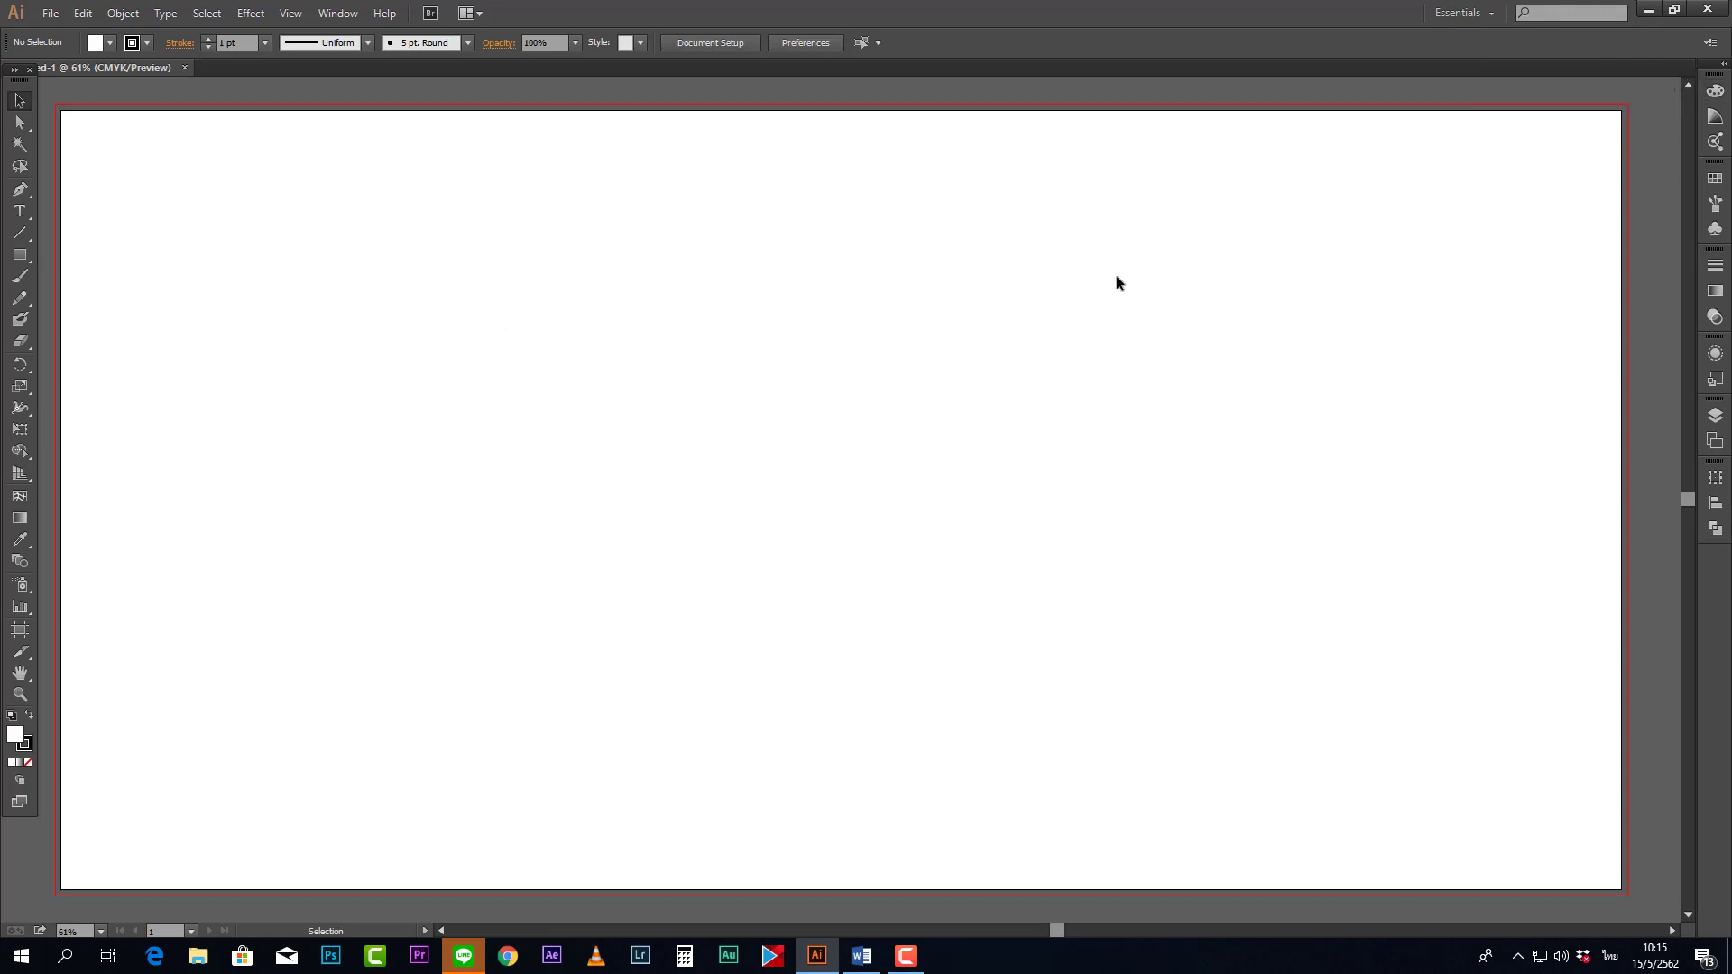
mouse_move(820, 332)
left_mouse_down()
mouse_move(835, 335)
mouse_move(816, 328)
left_mouse_up()
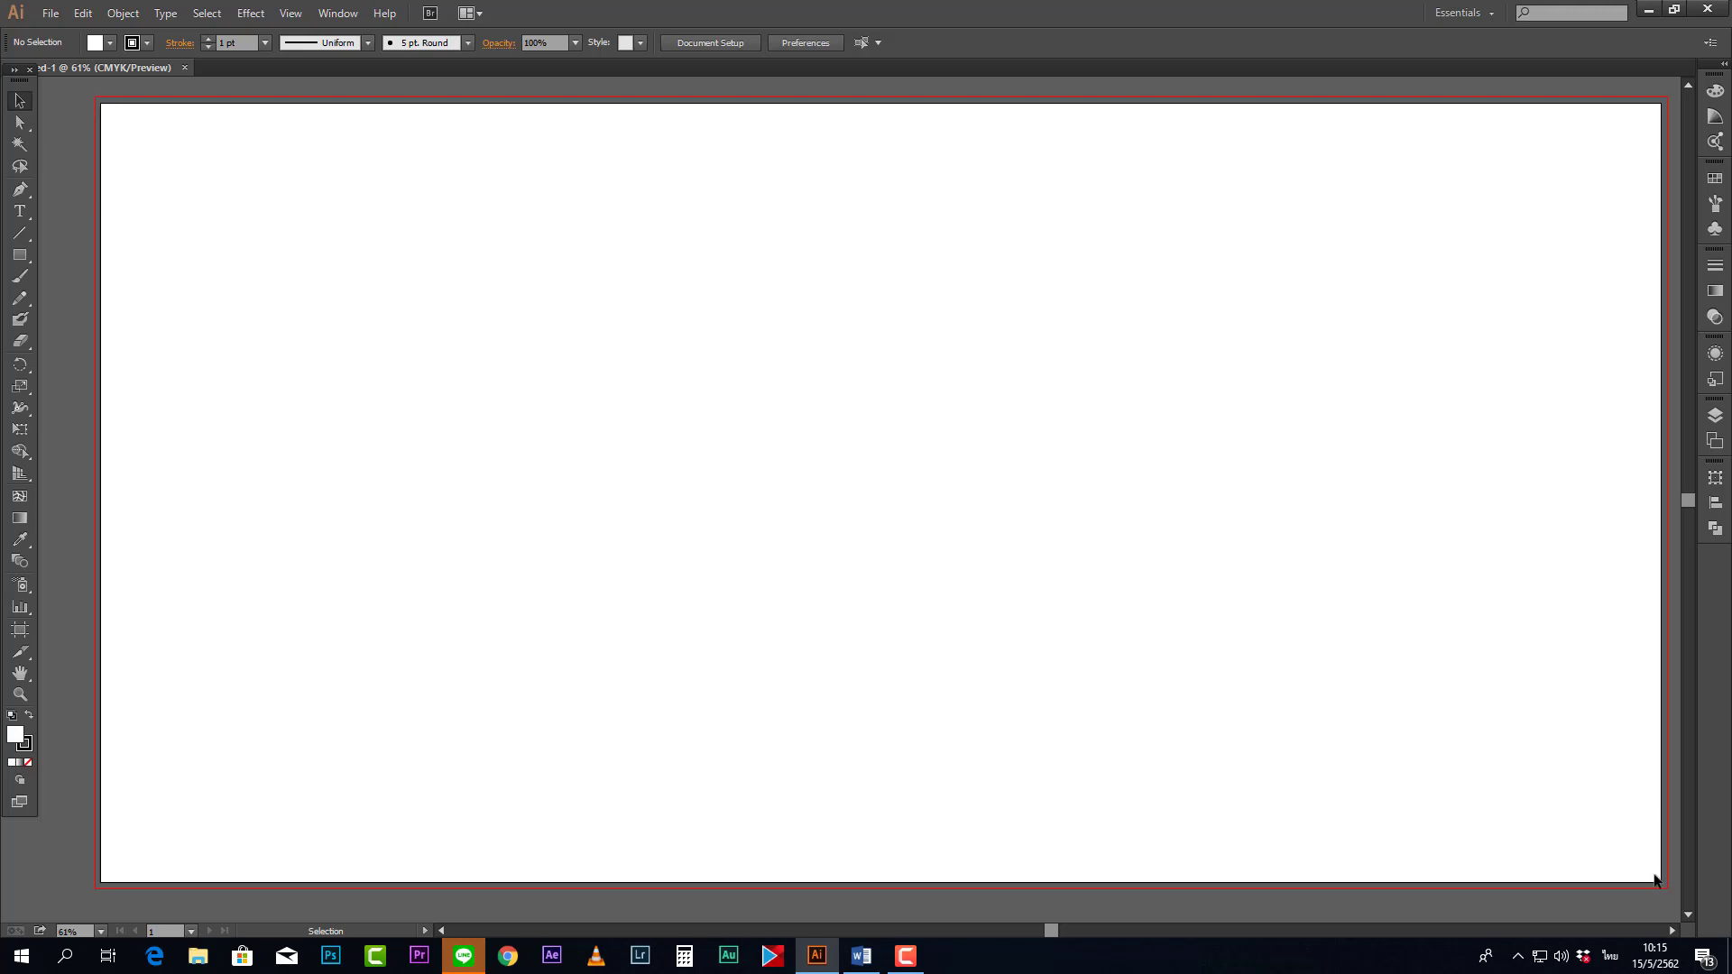
left_click(18, 261)
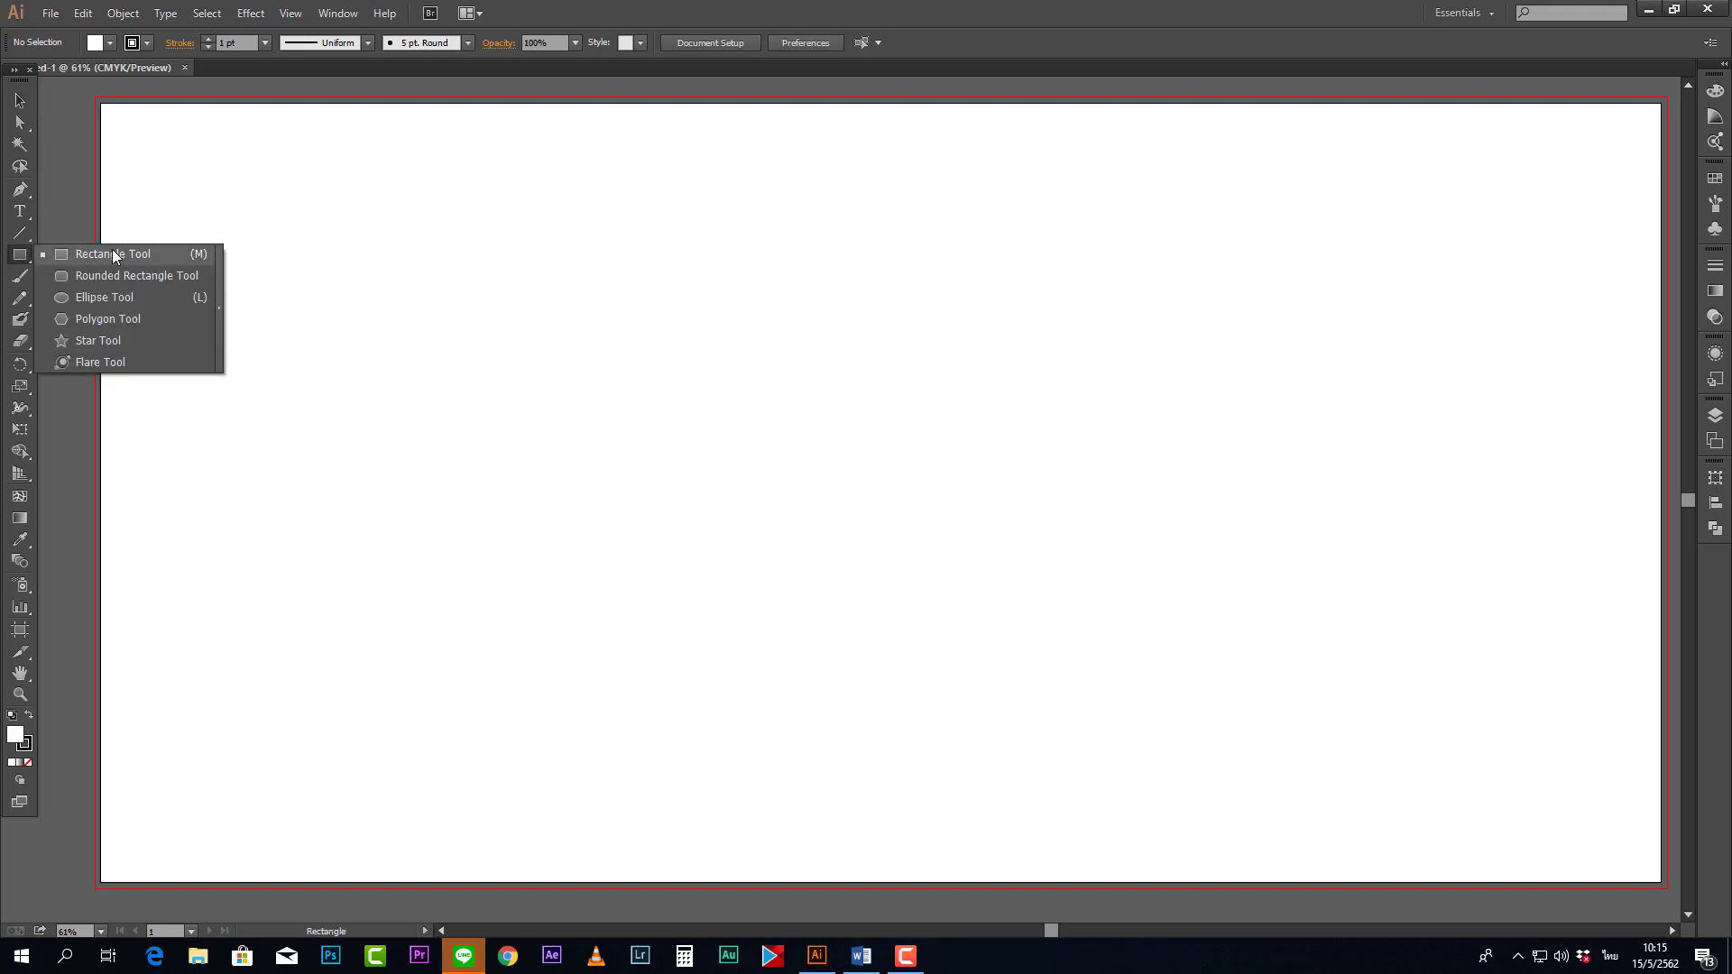
left_click(114, 255)
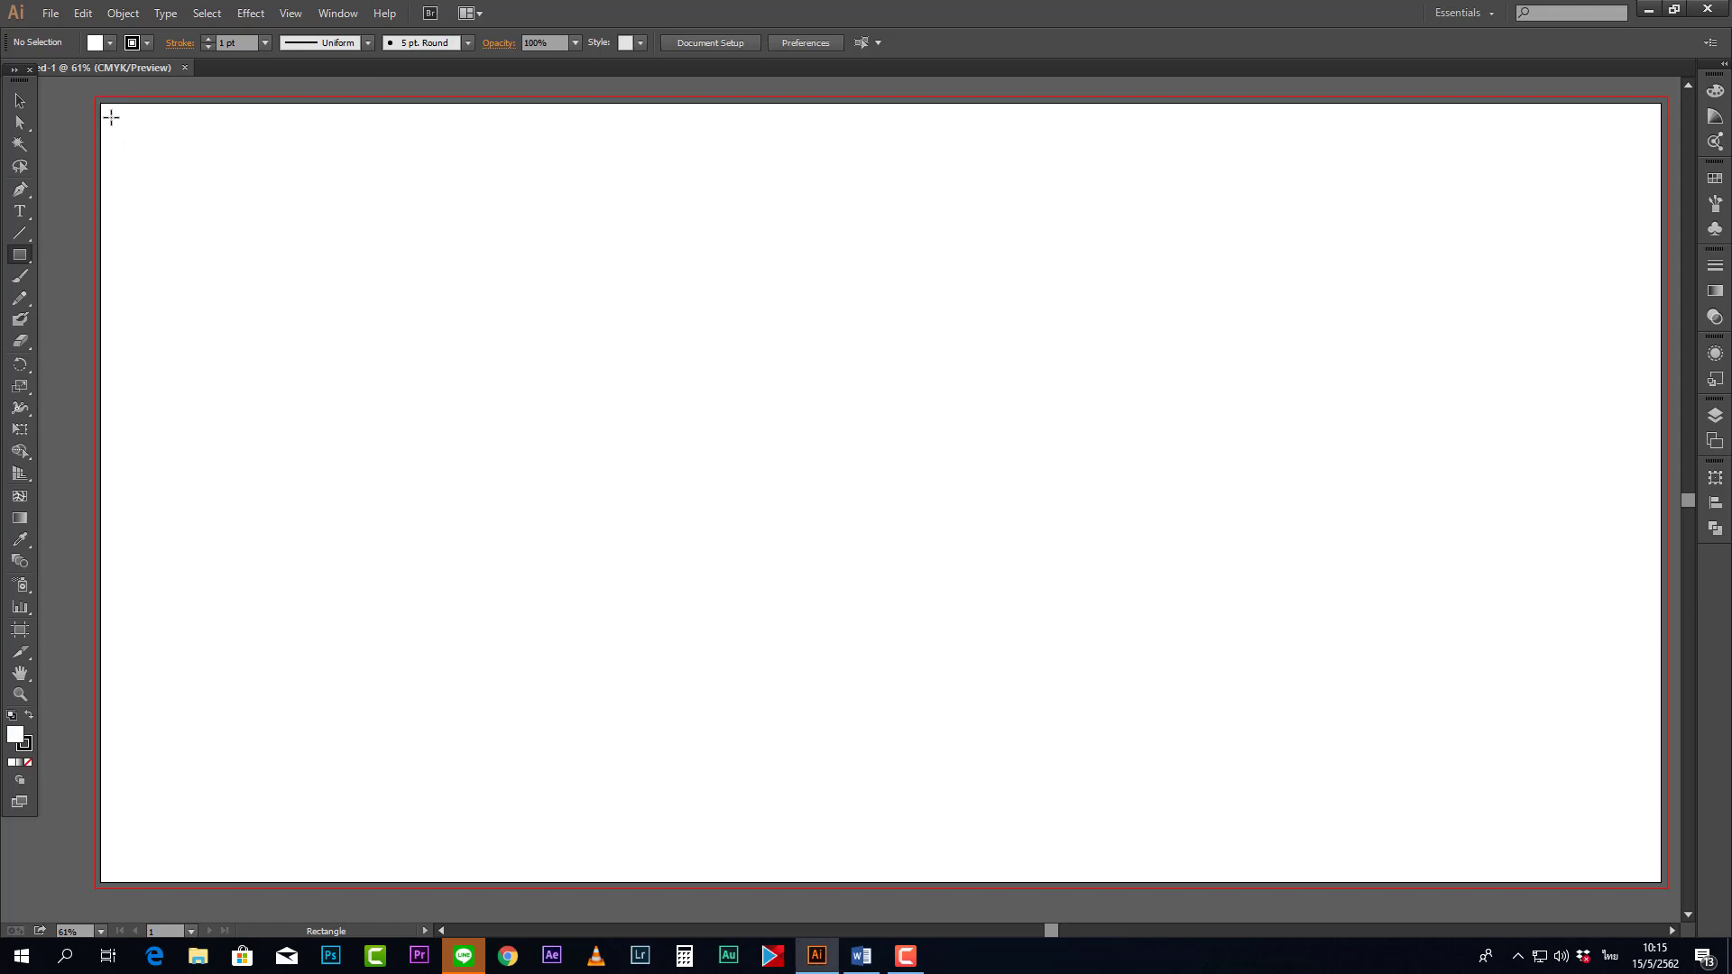
left_click_drag(100, 105, 1661, 881)
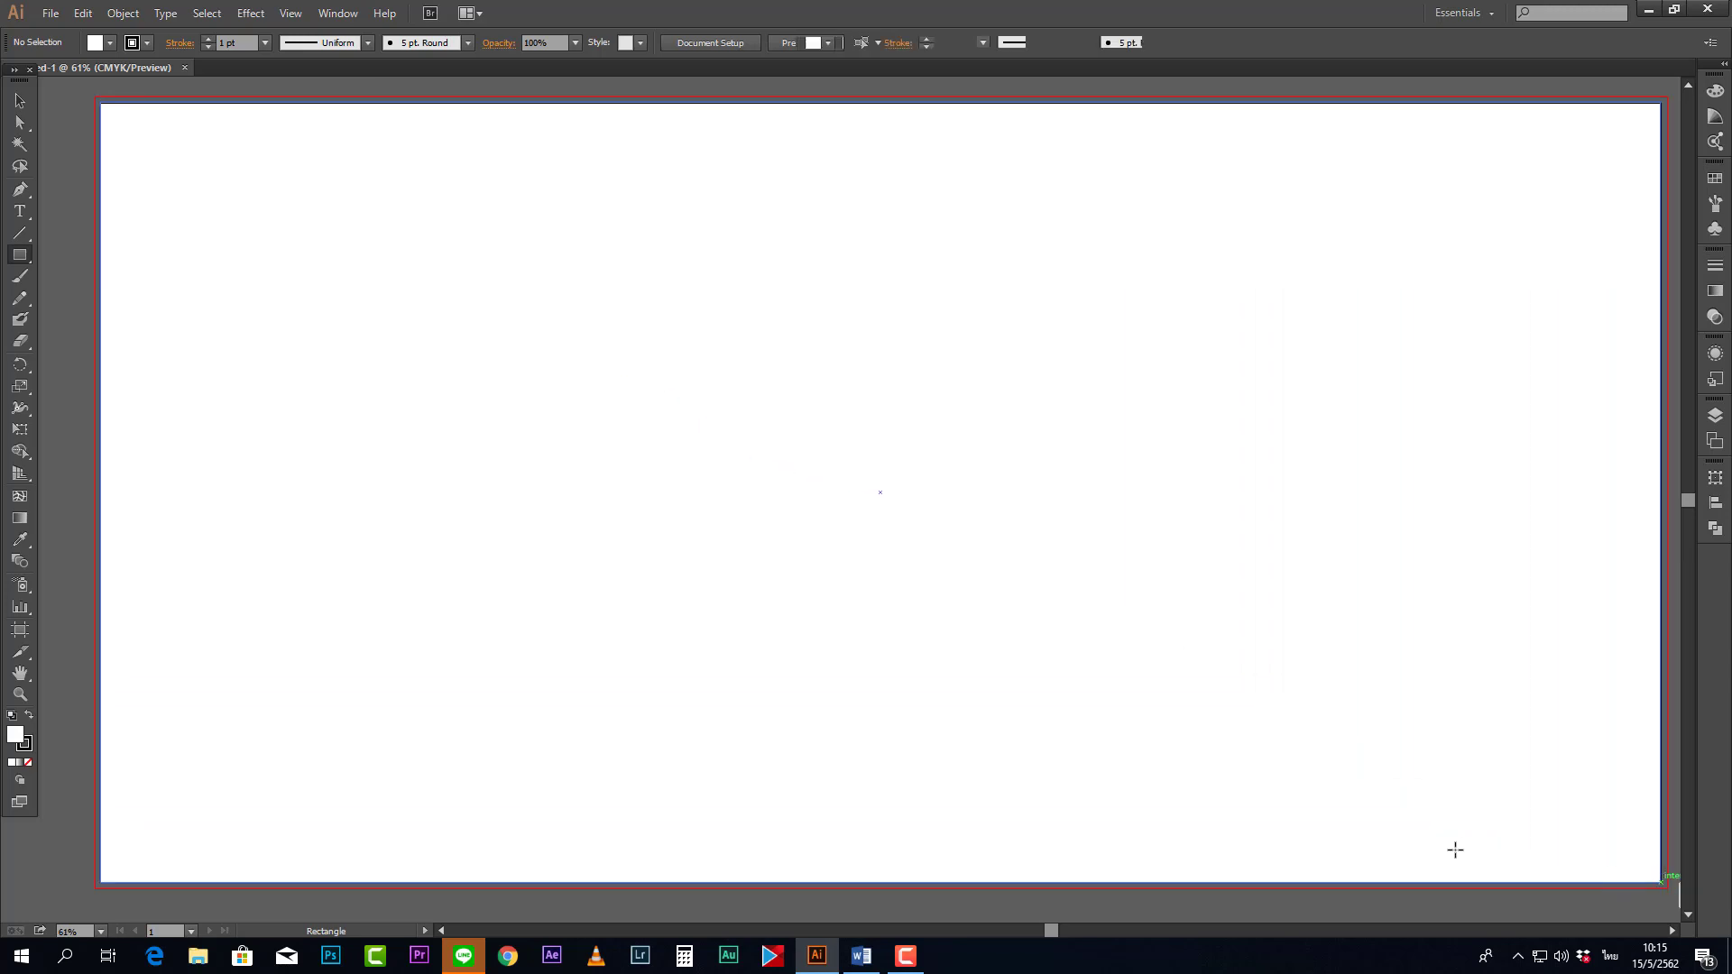
left_click(20, 101)
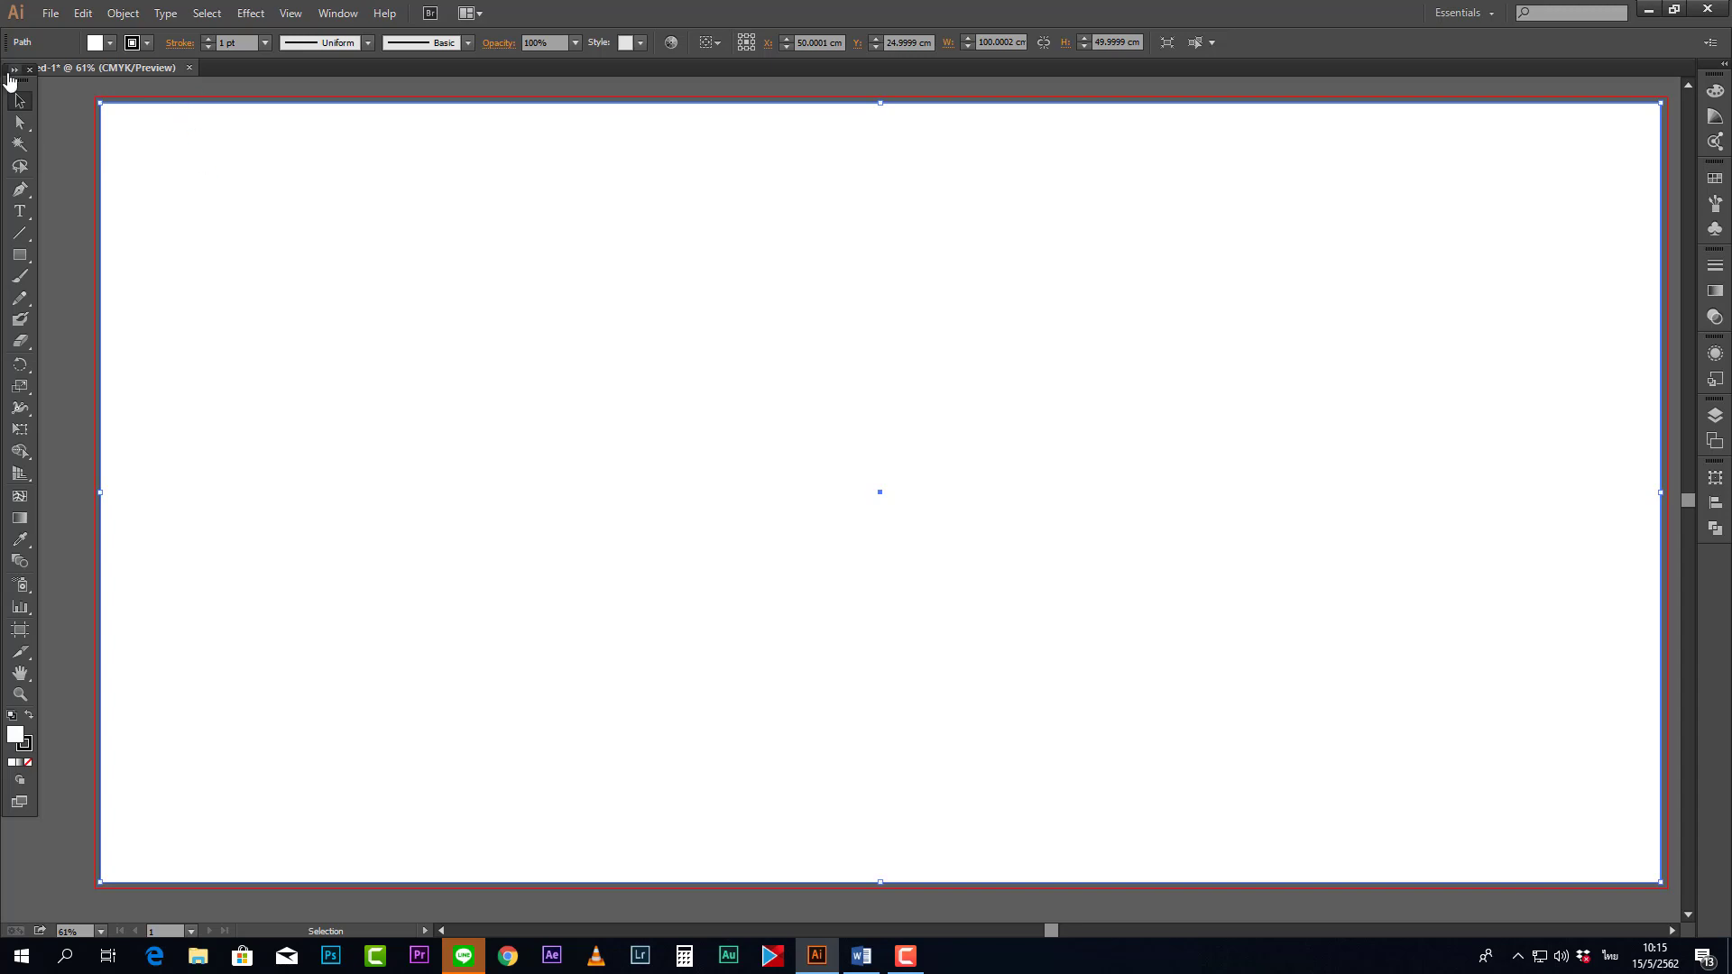
left_click(58, 155)
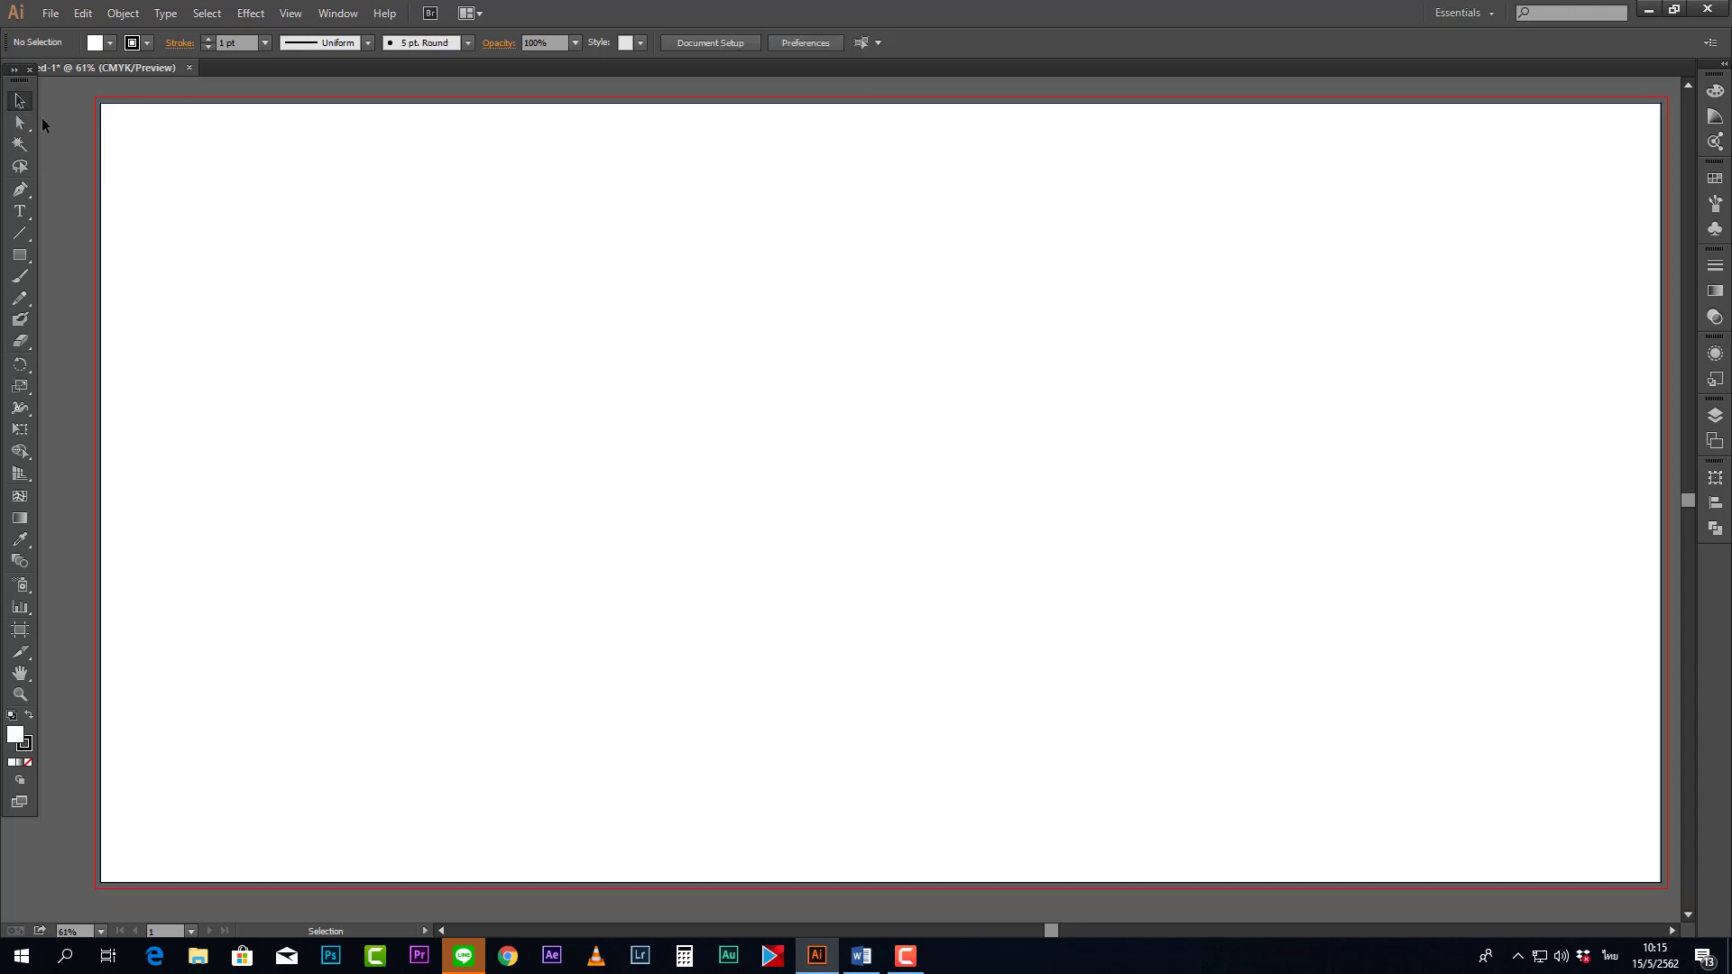
- Try the white-to-black, yellow-to-red and blue-to-white gradient swatches as the artboard rectangle's fill
left_click(128, 102)
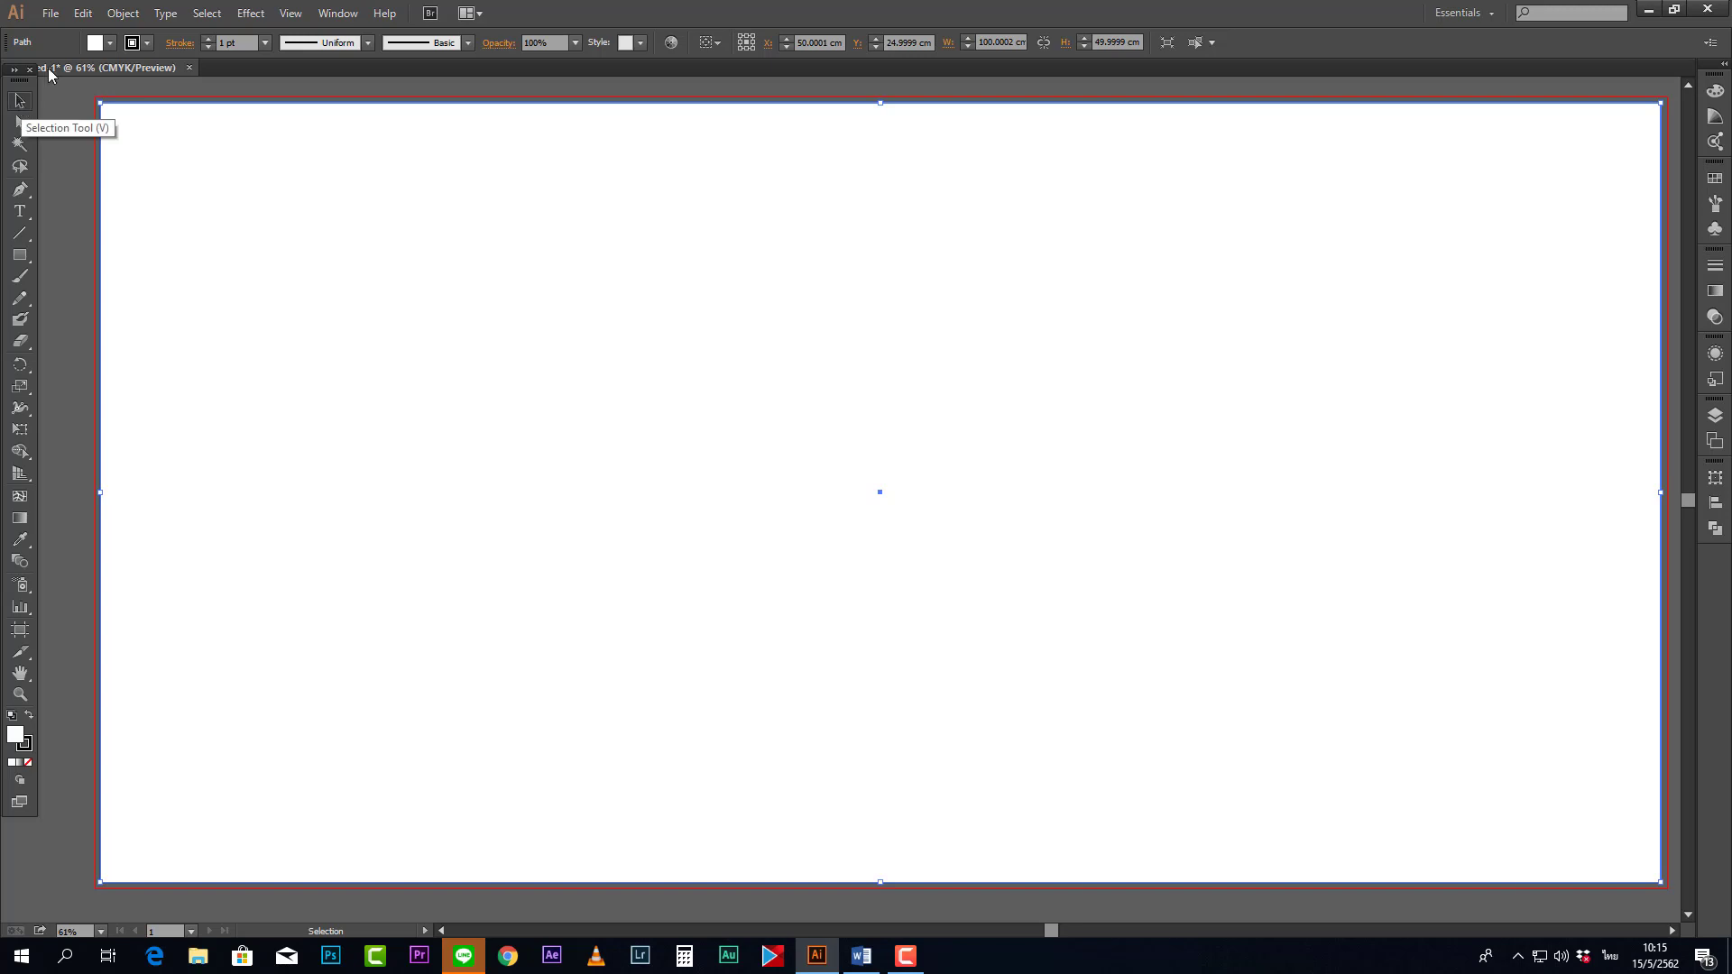
left_click(111, 44)
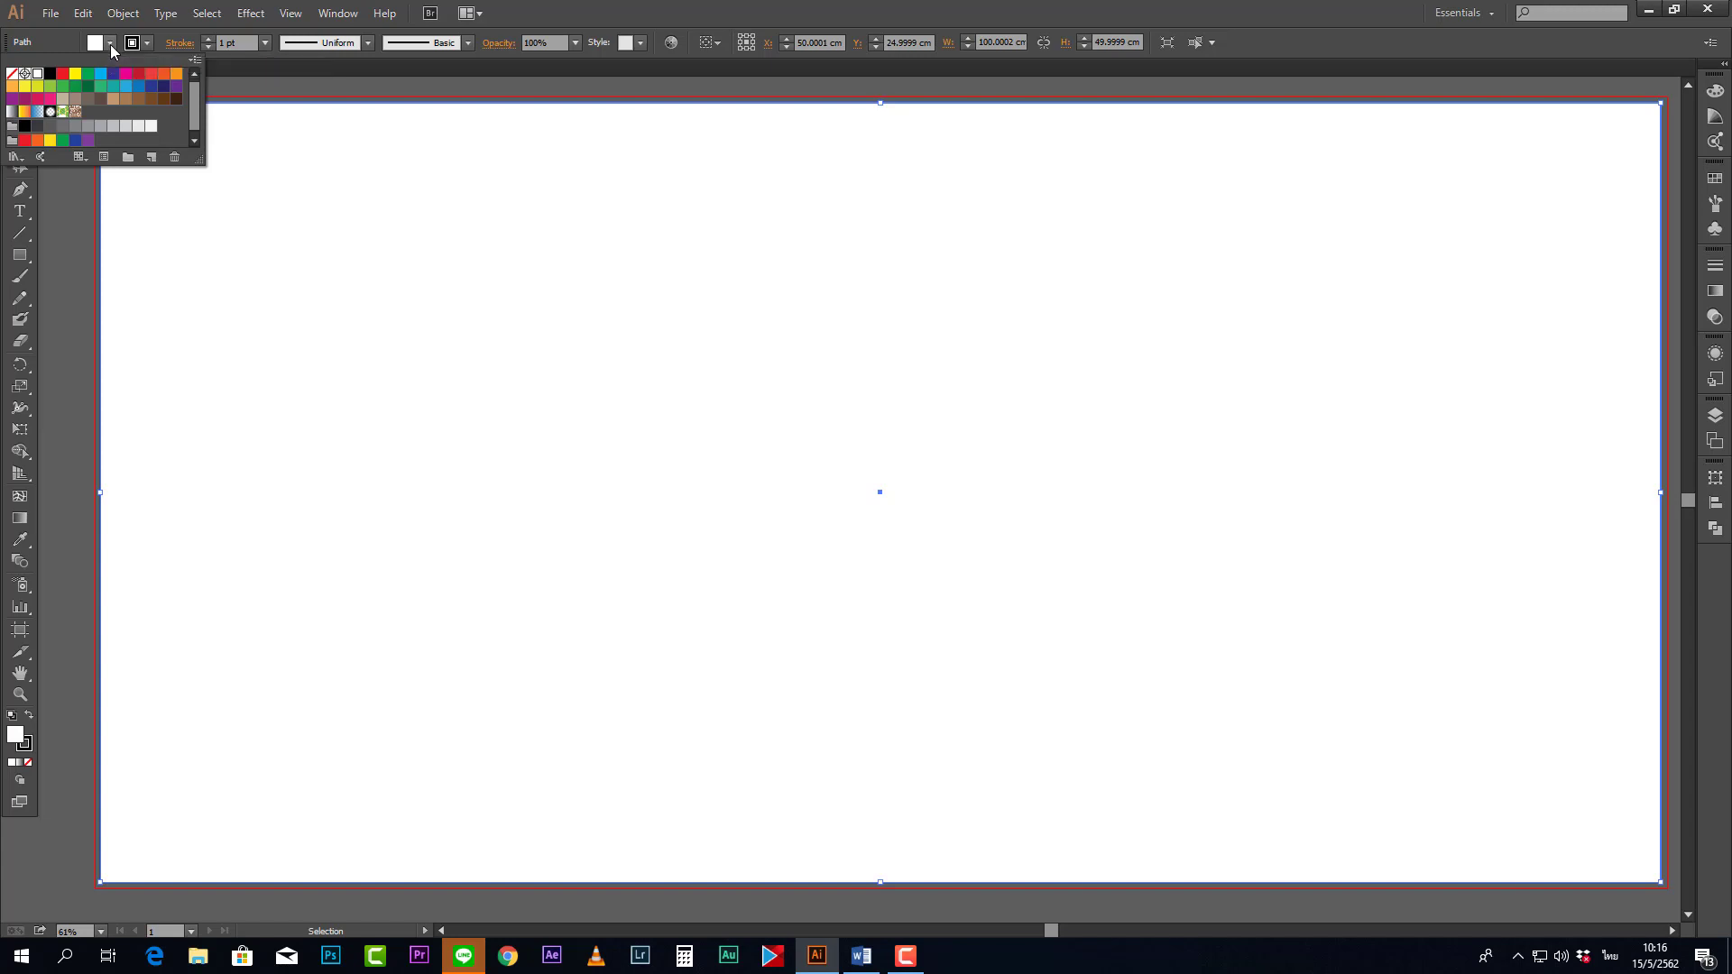
left_click(110, 45)
left_click(110, 45)
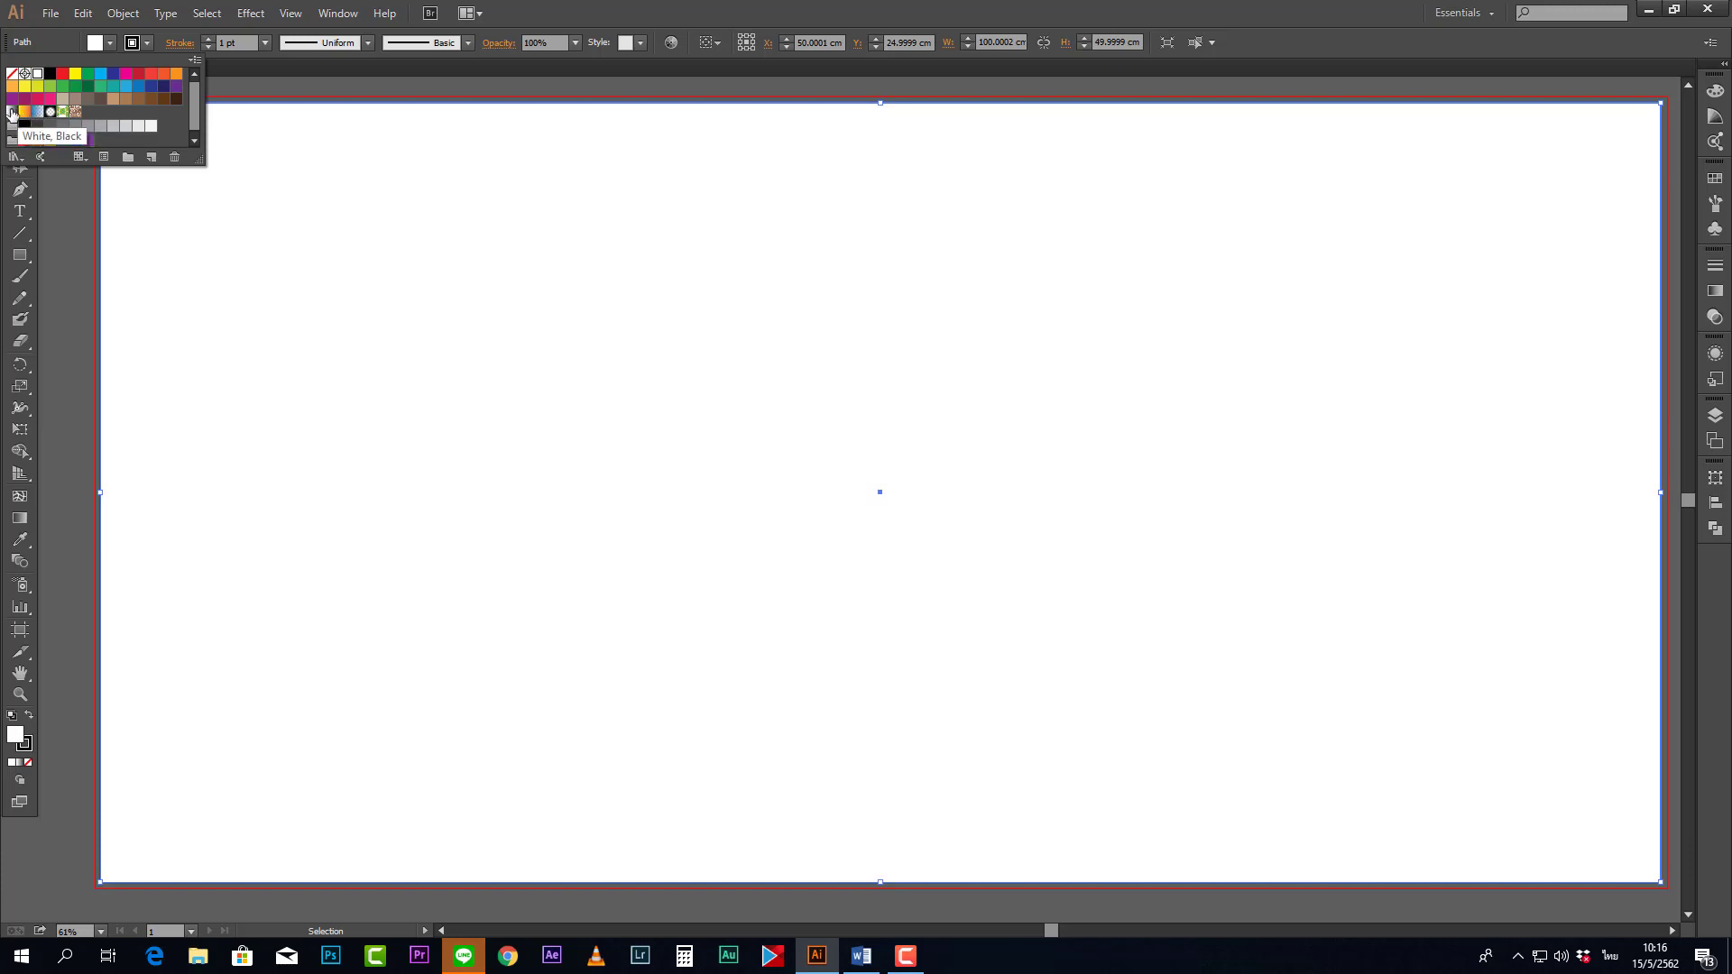
left_click(11, 112)
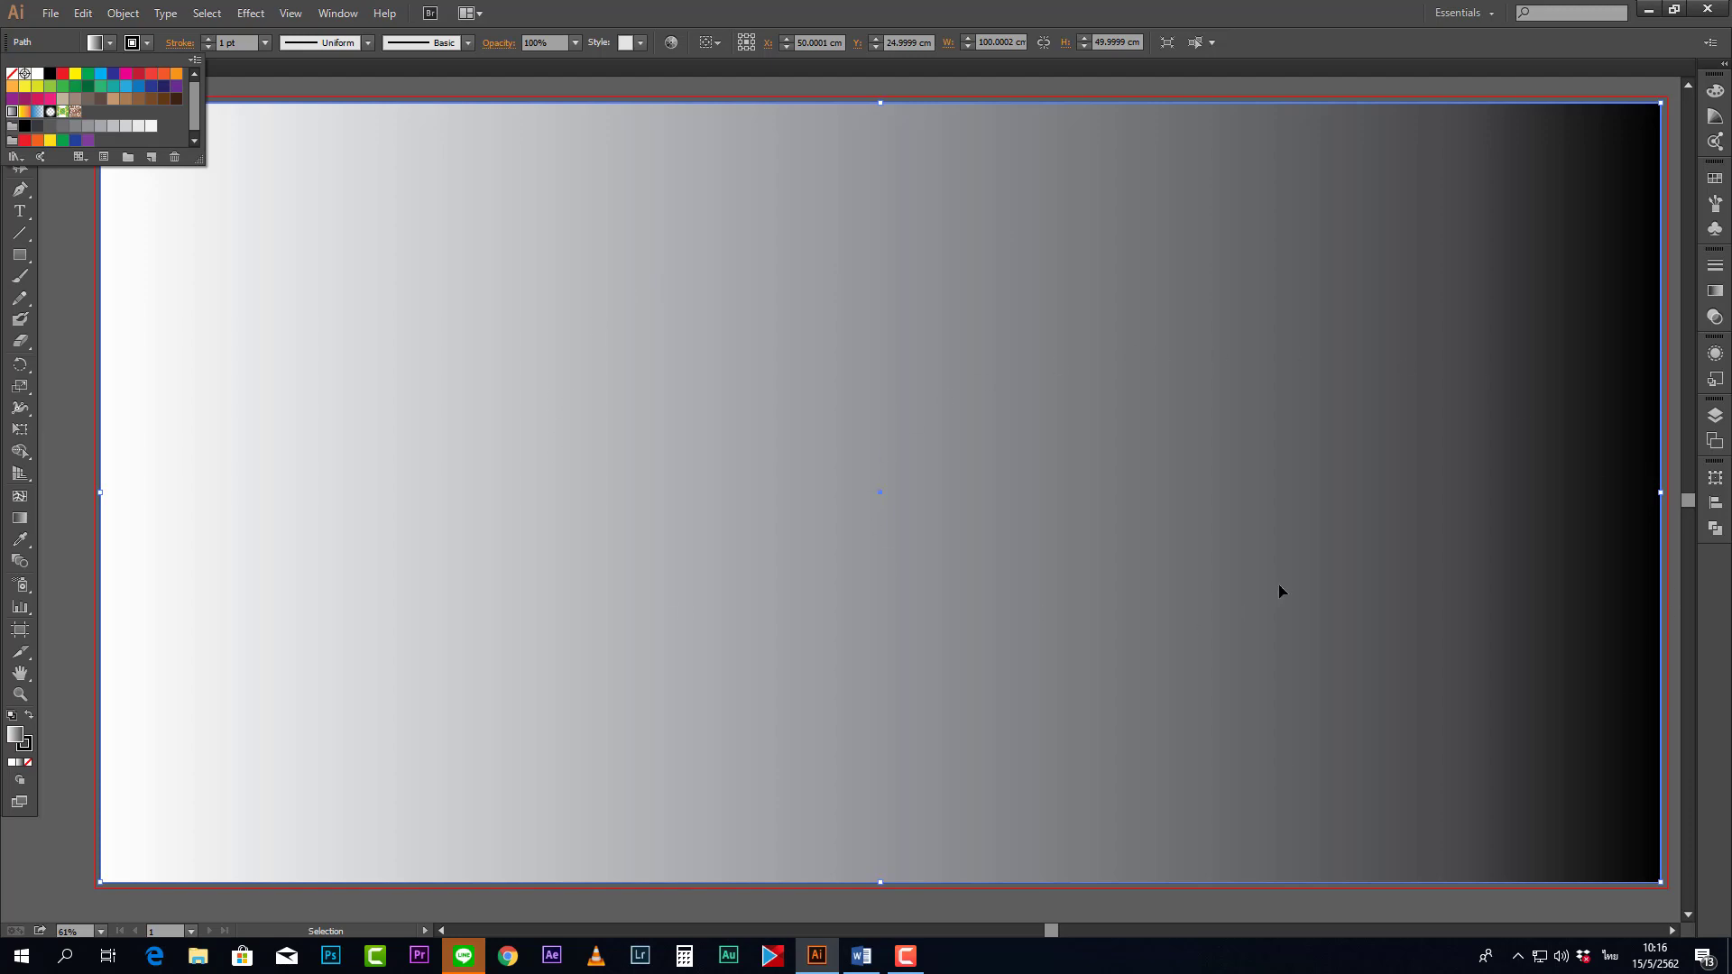
left_click(25, 112)
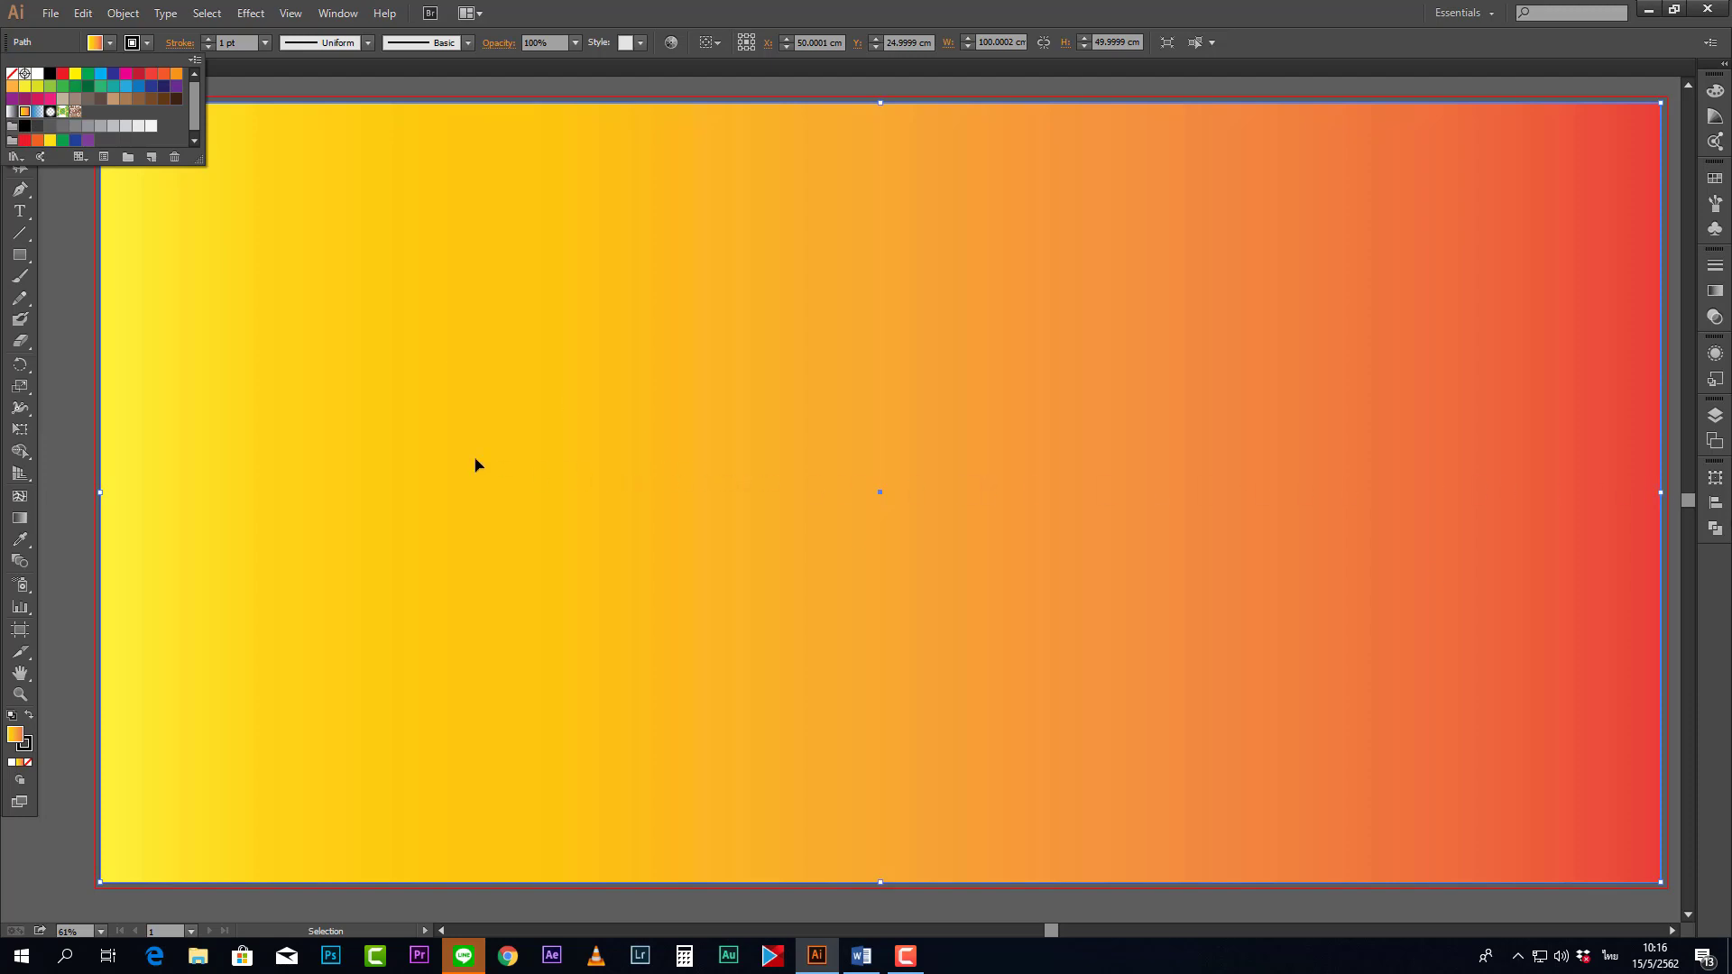
left_click(37, 112)
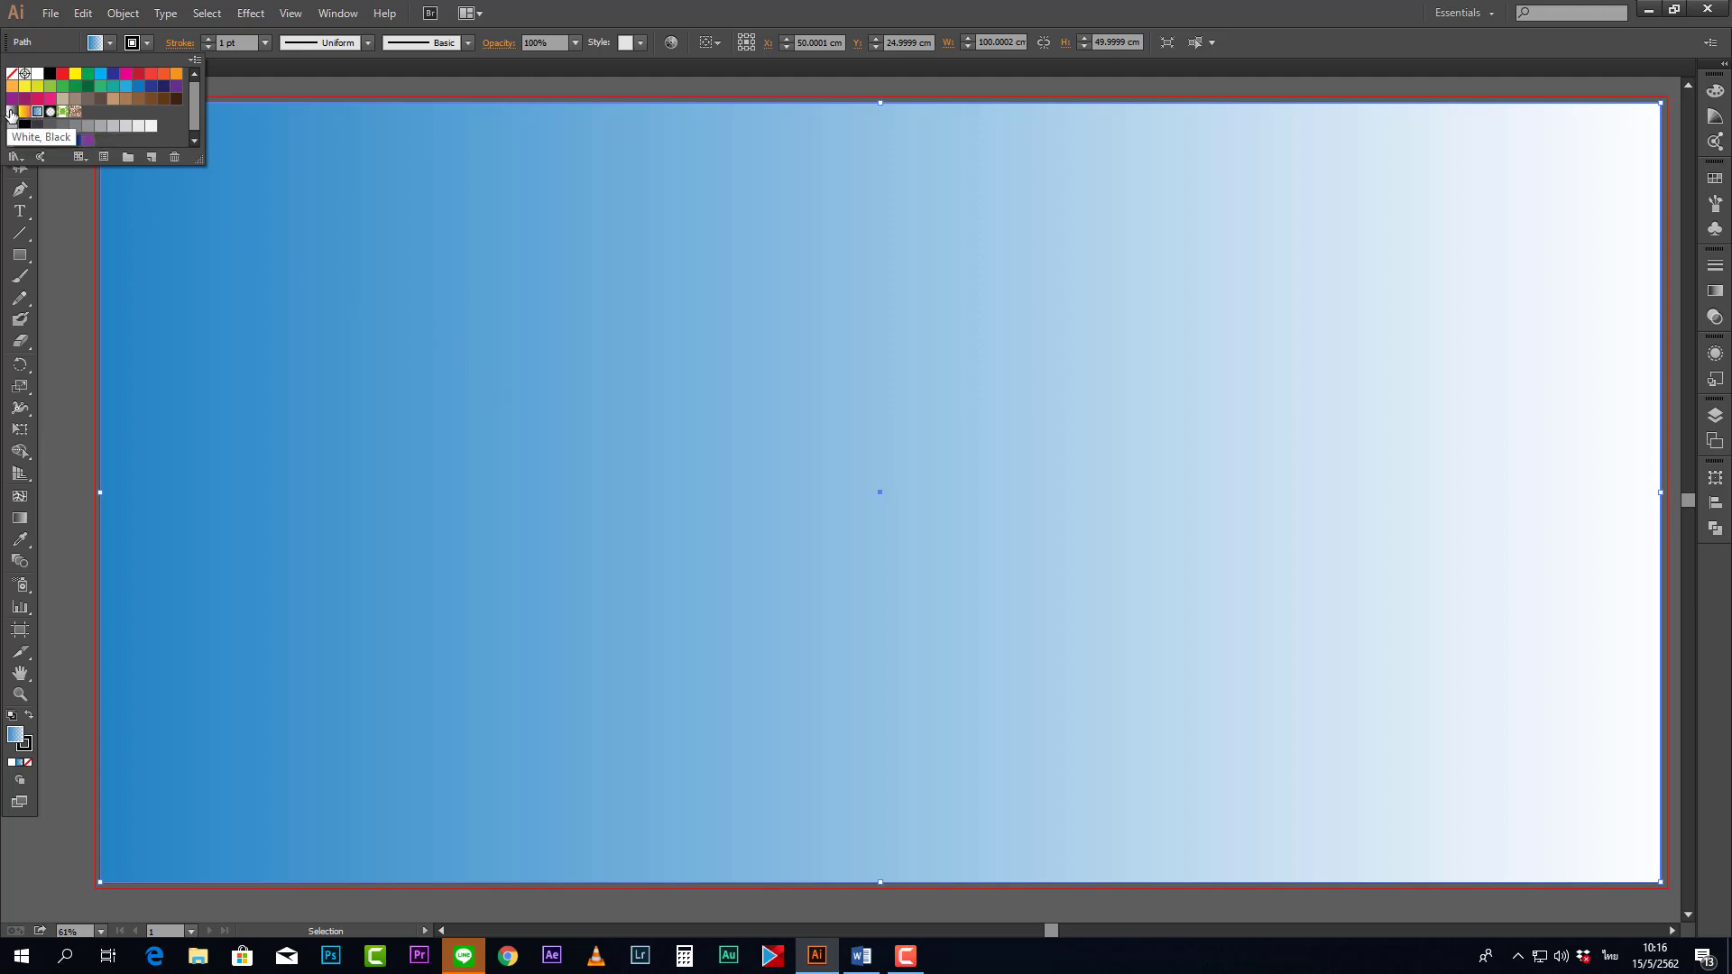
left_click(271, 179)
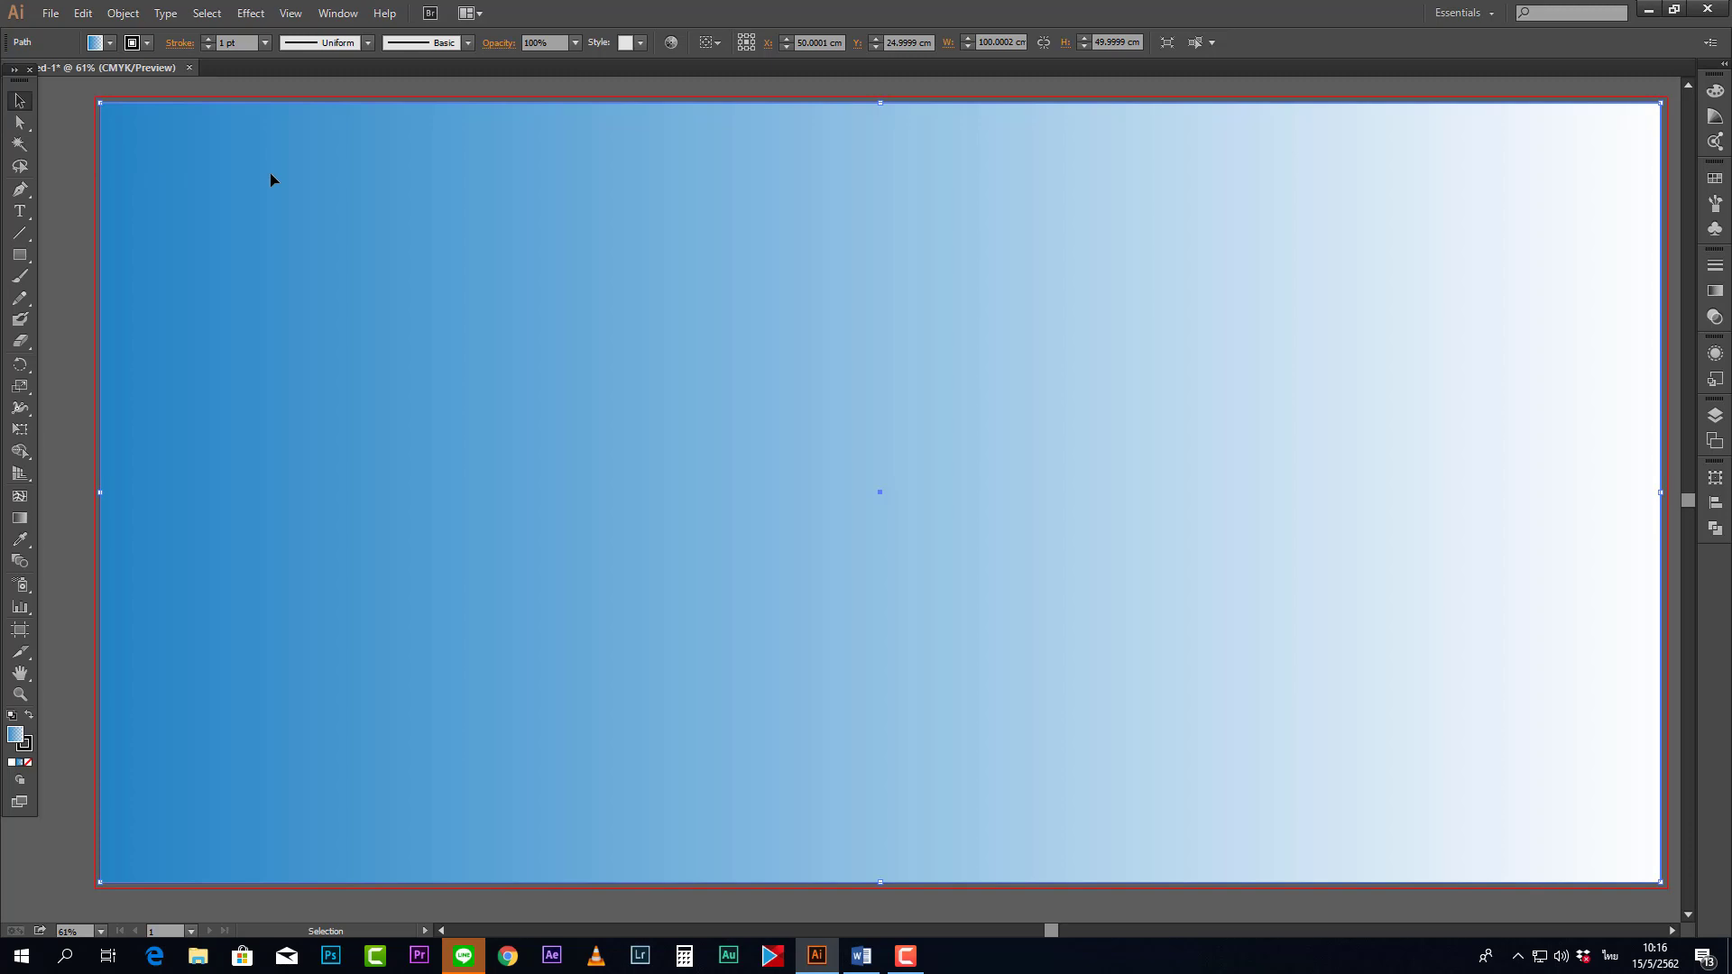
- Set both the fill and the stroke of the artboard rectangle to None
left_click(99, 43)
left_click(13, 75)
left_click(722, 287)
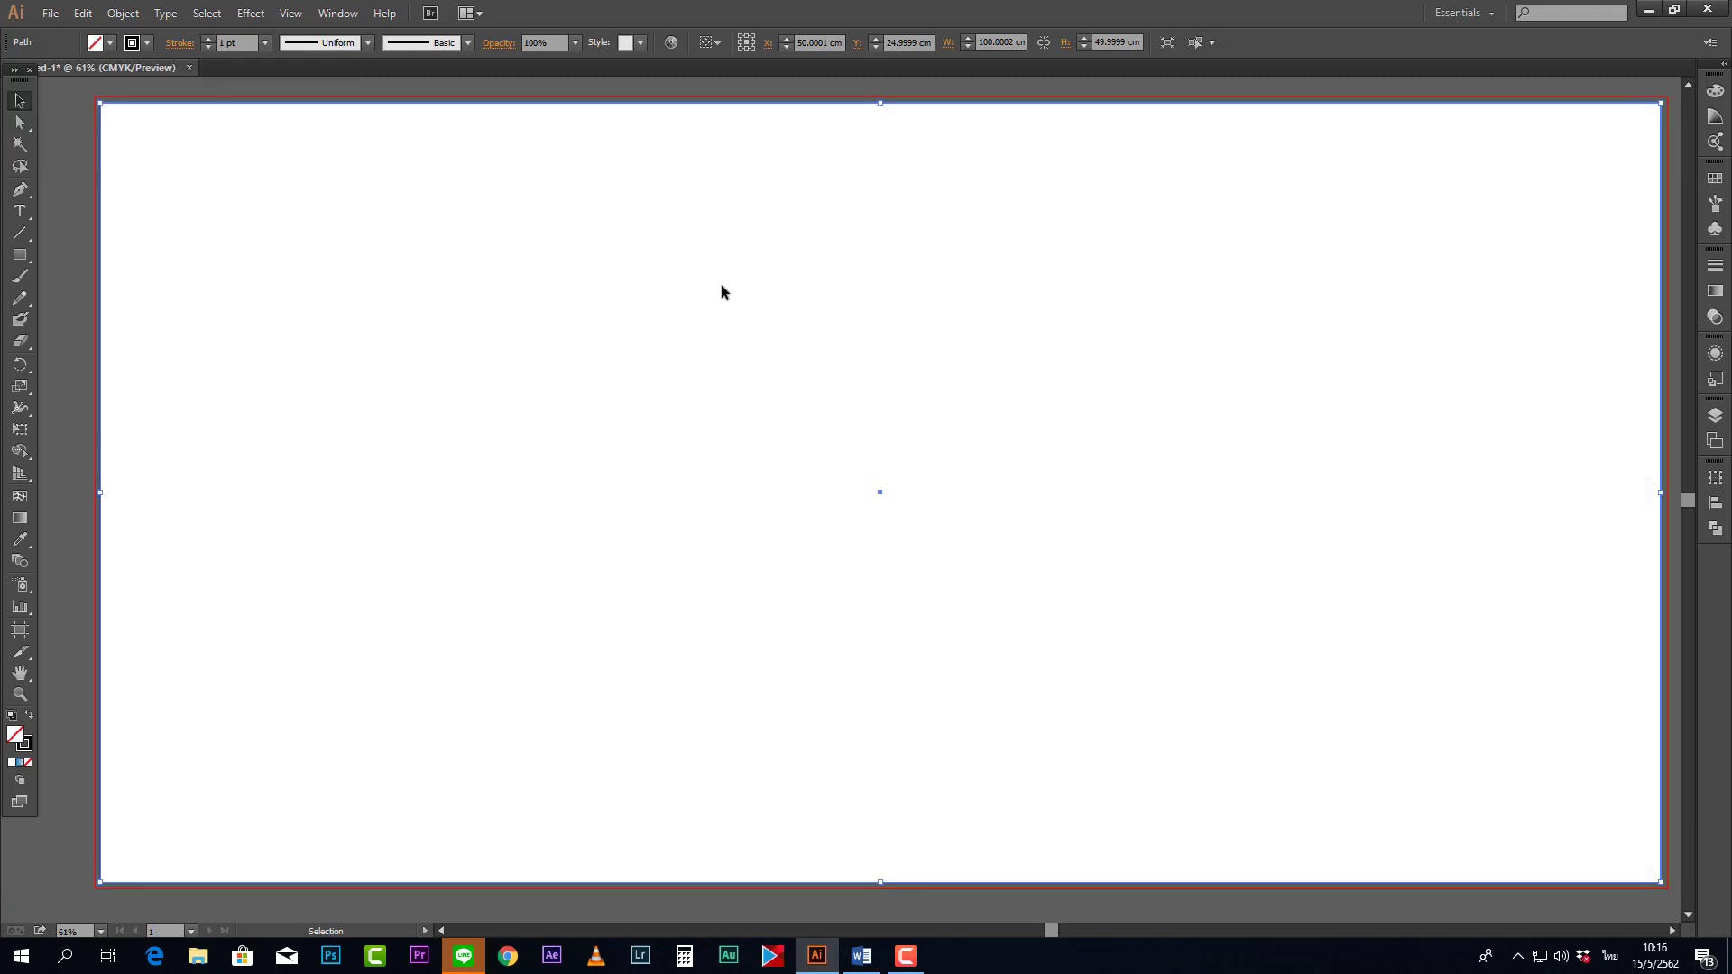
left_click(109, 44)
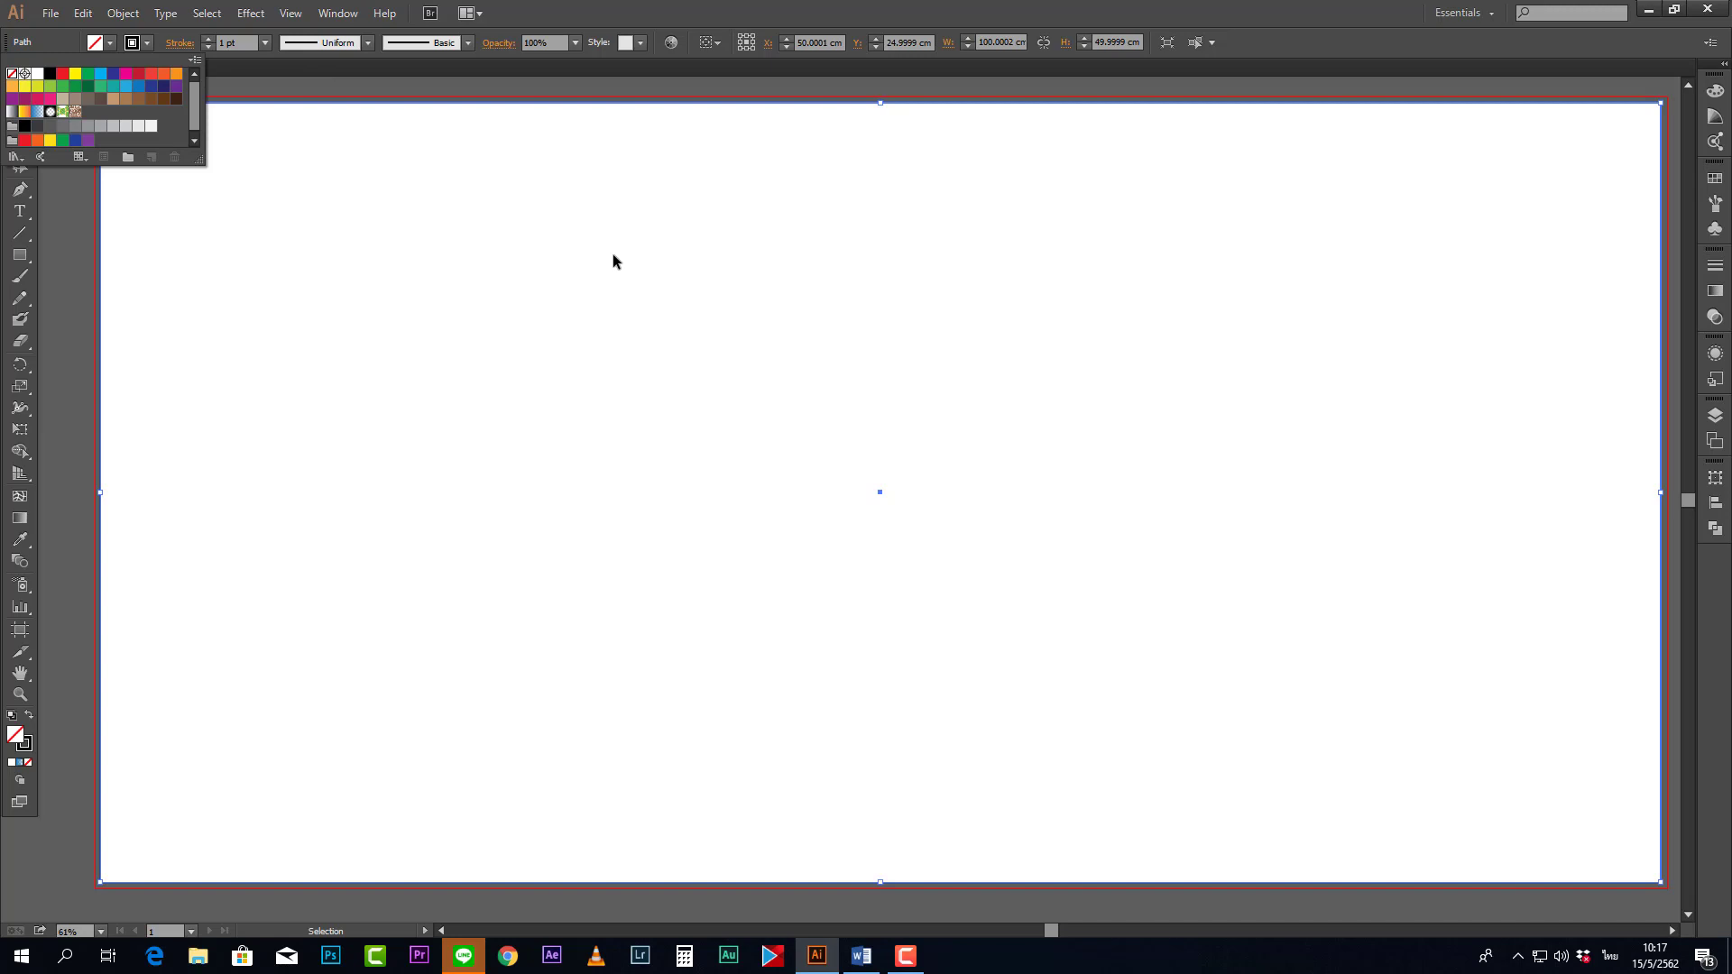
left_click(27, 747)
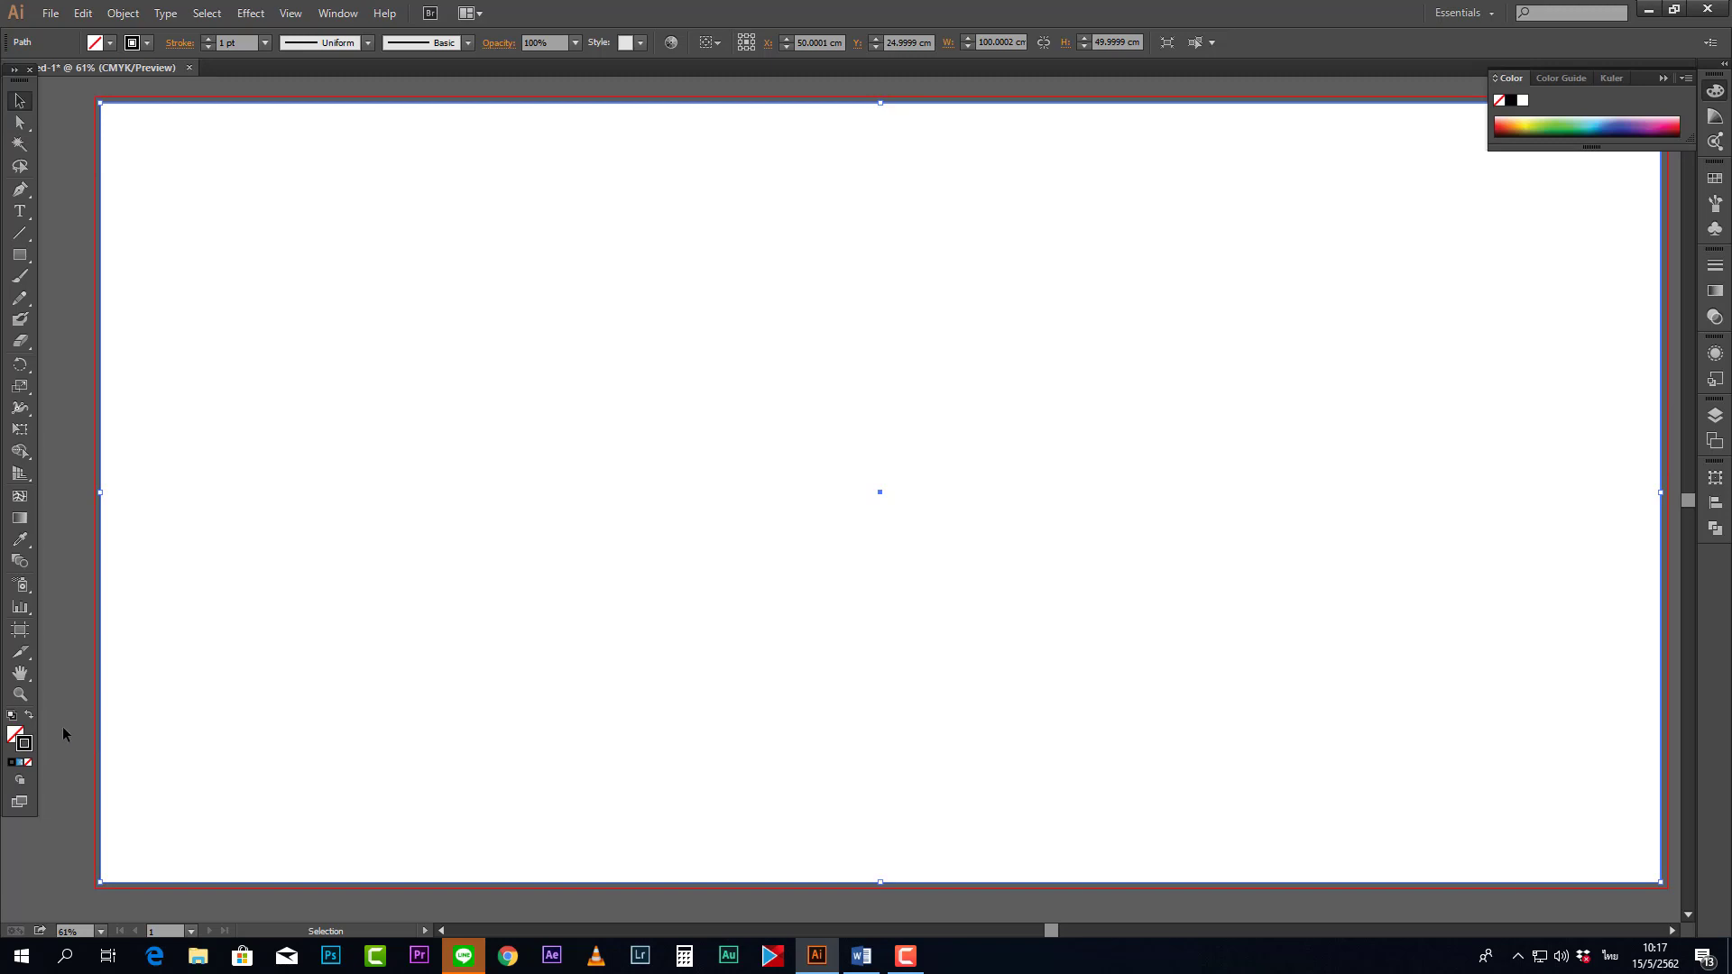
left_click(29, 764)
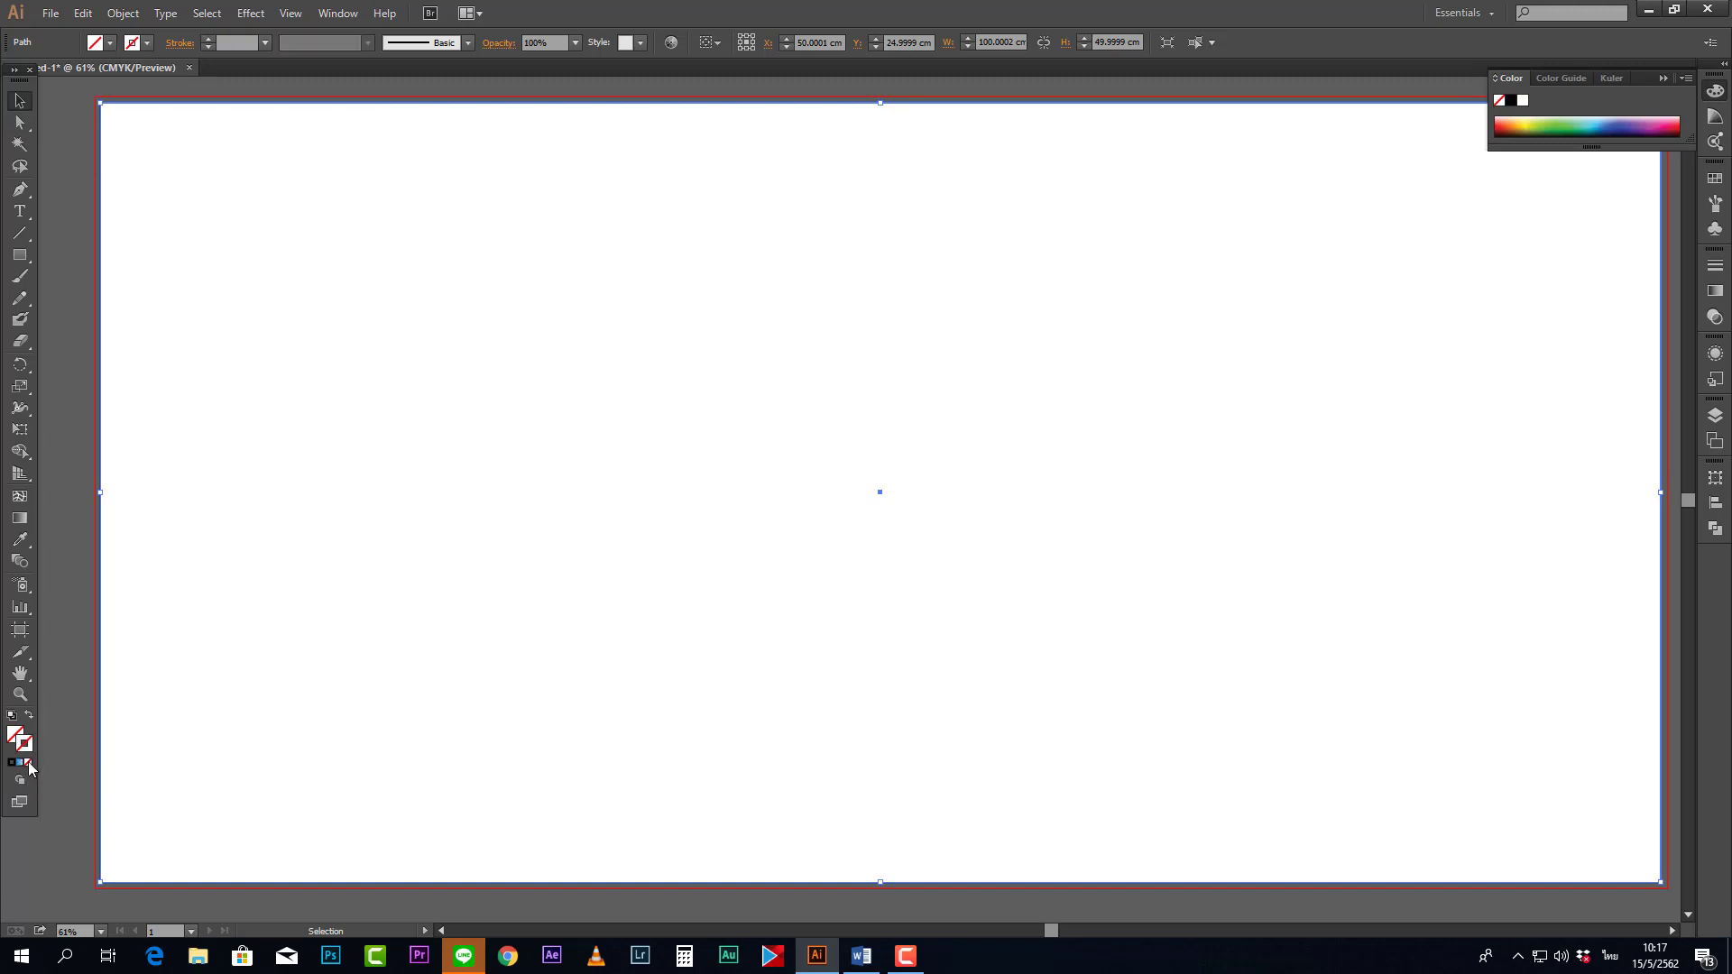
- Restore the rectangle's default fill and stroke, and set only its fill to None
left_click(12, 715)
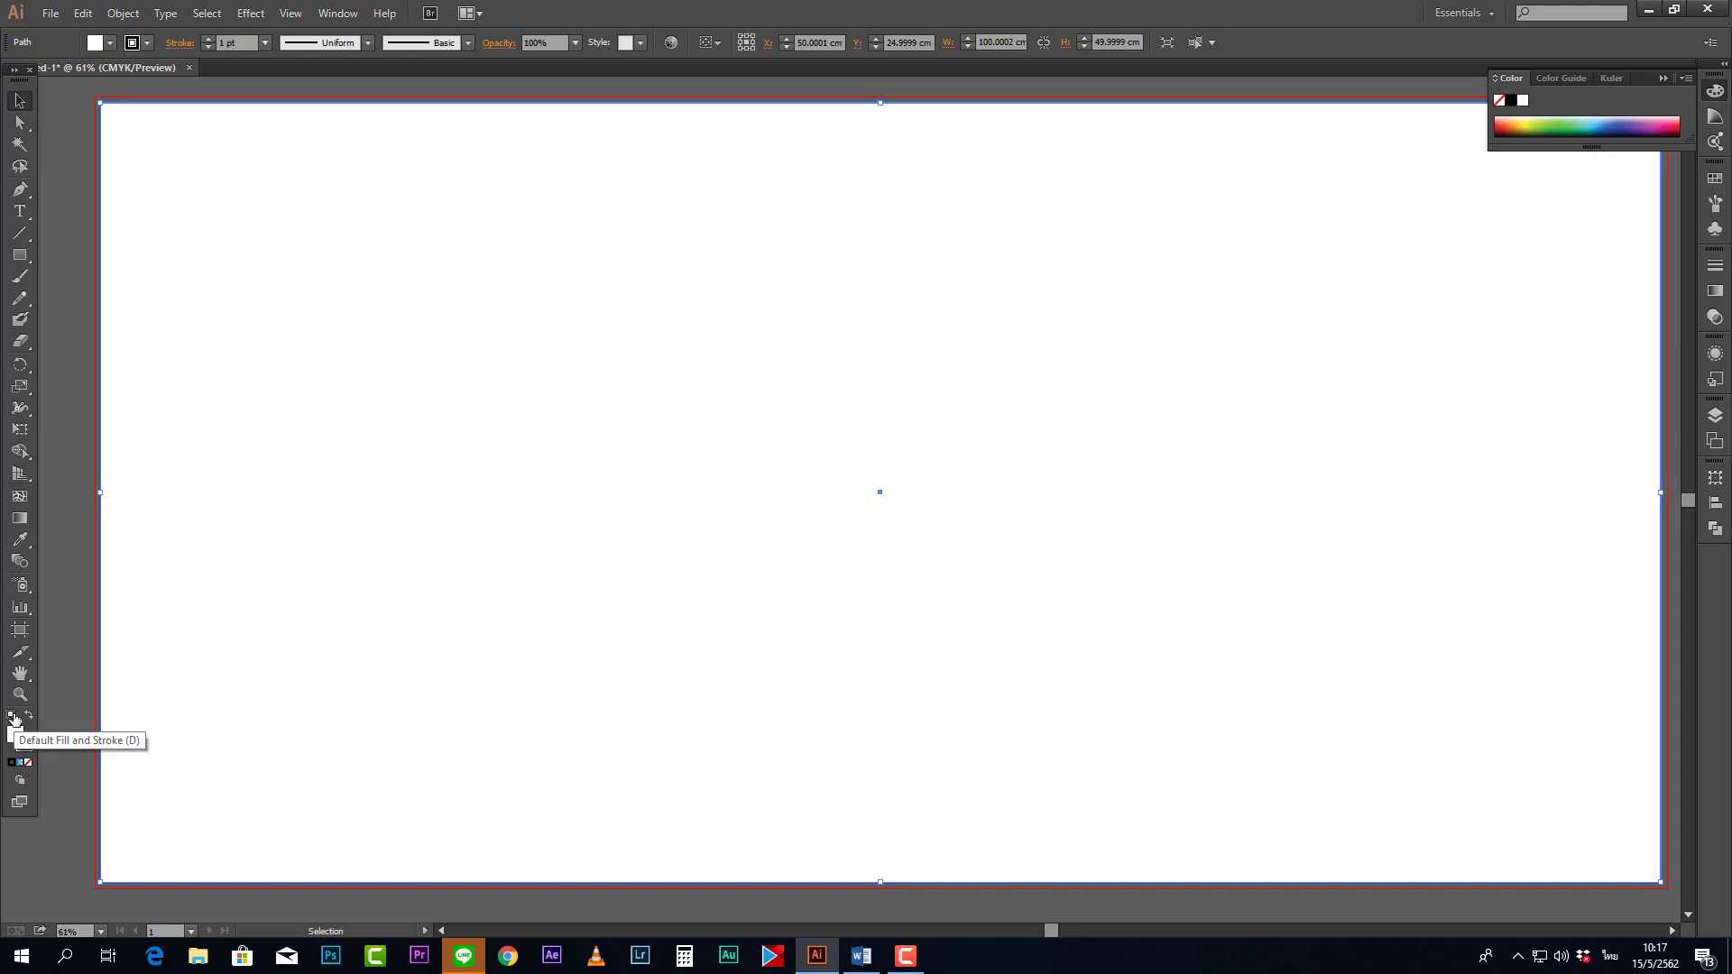
left_click(12, 727)
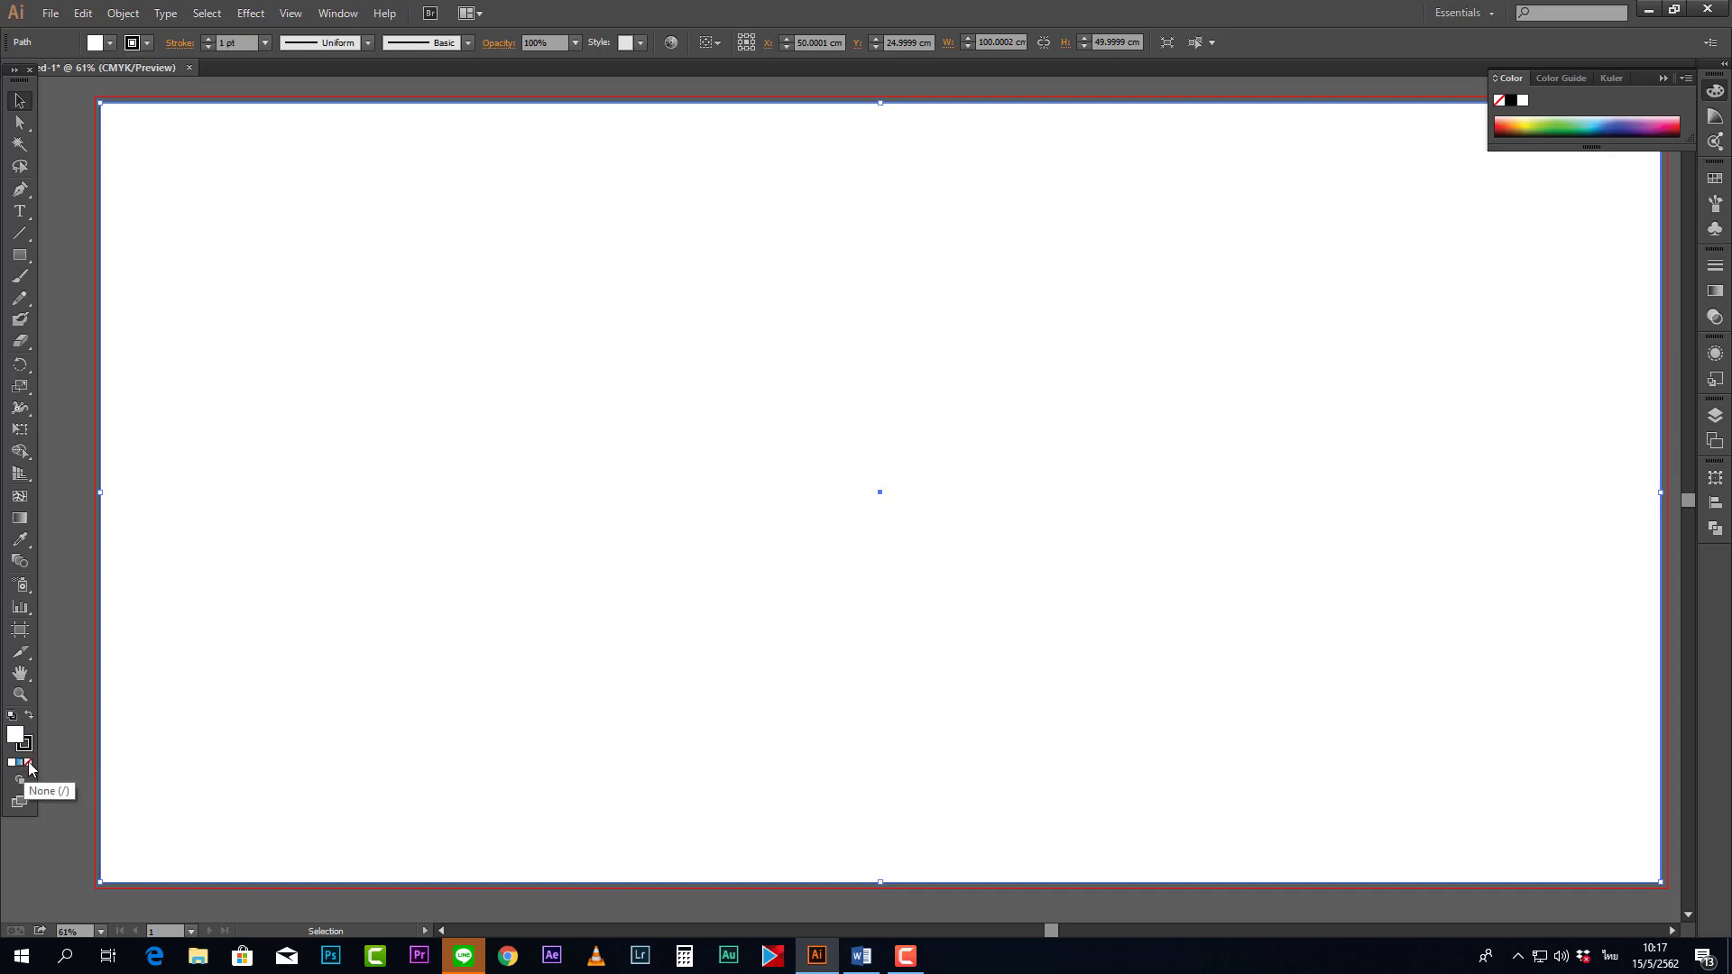
left_click(30, 764)
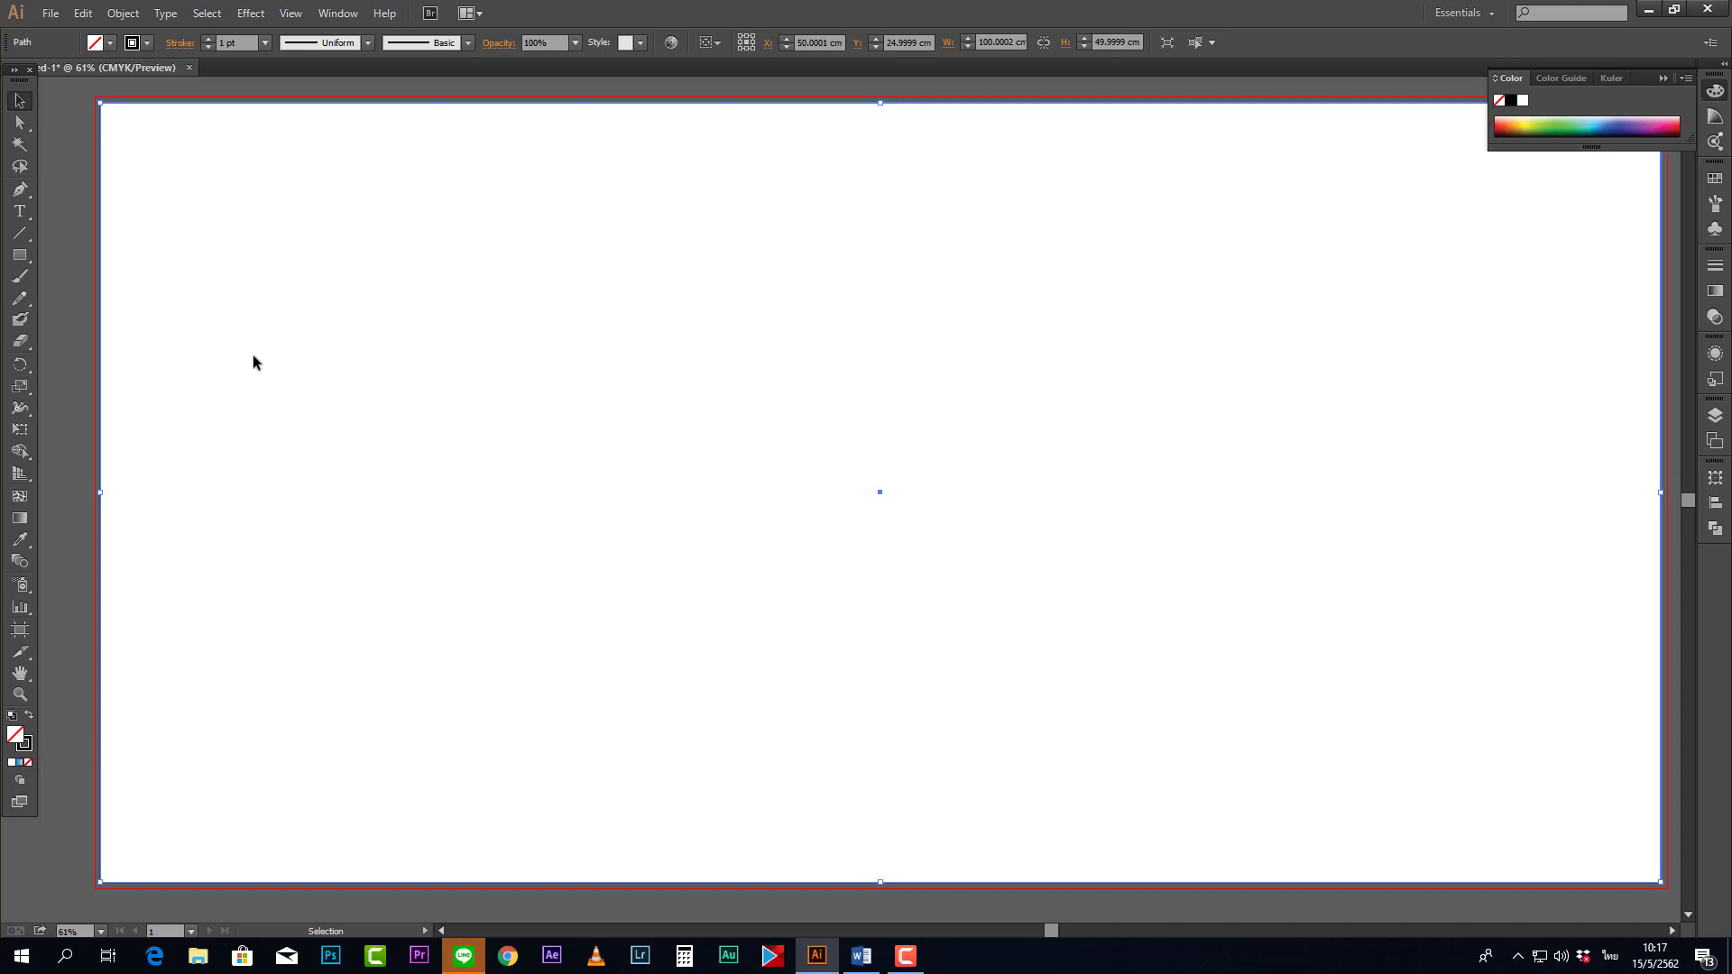
left_click(110, 42)
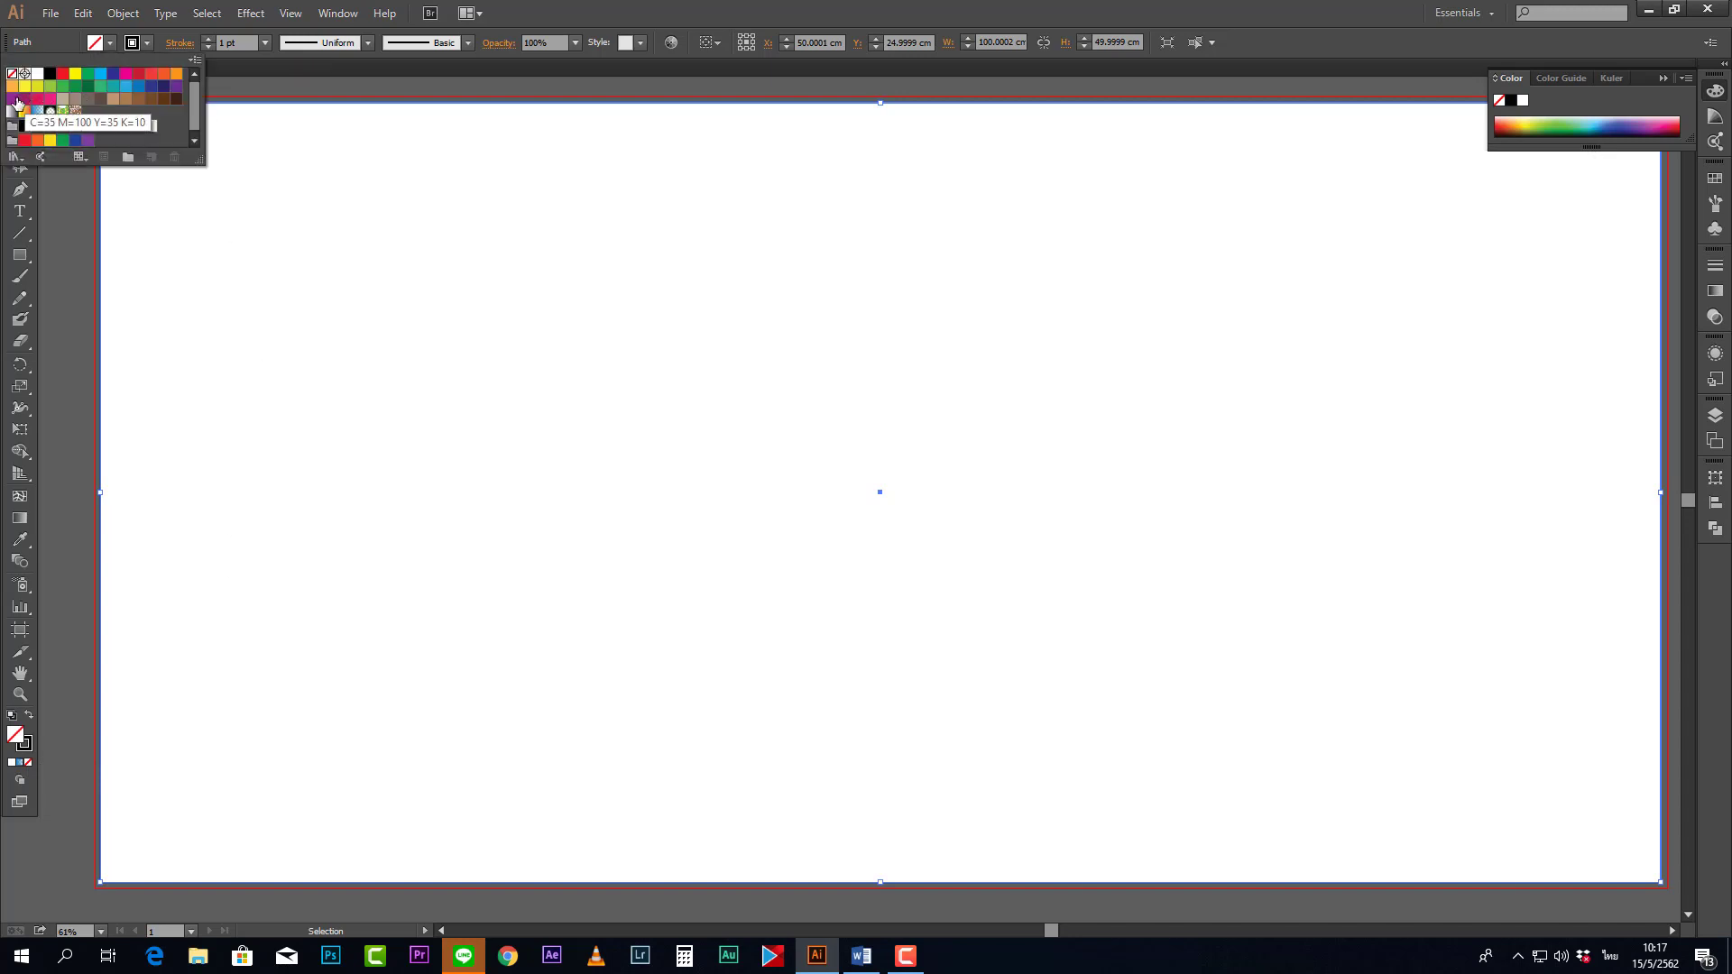
left_click(109, 43)
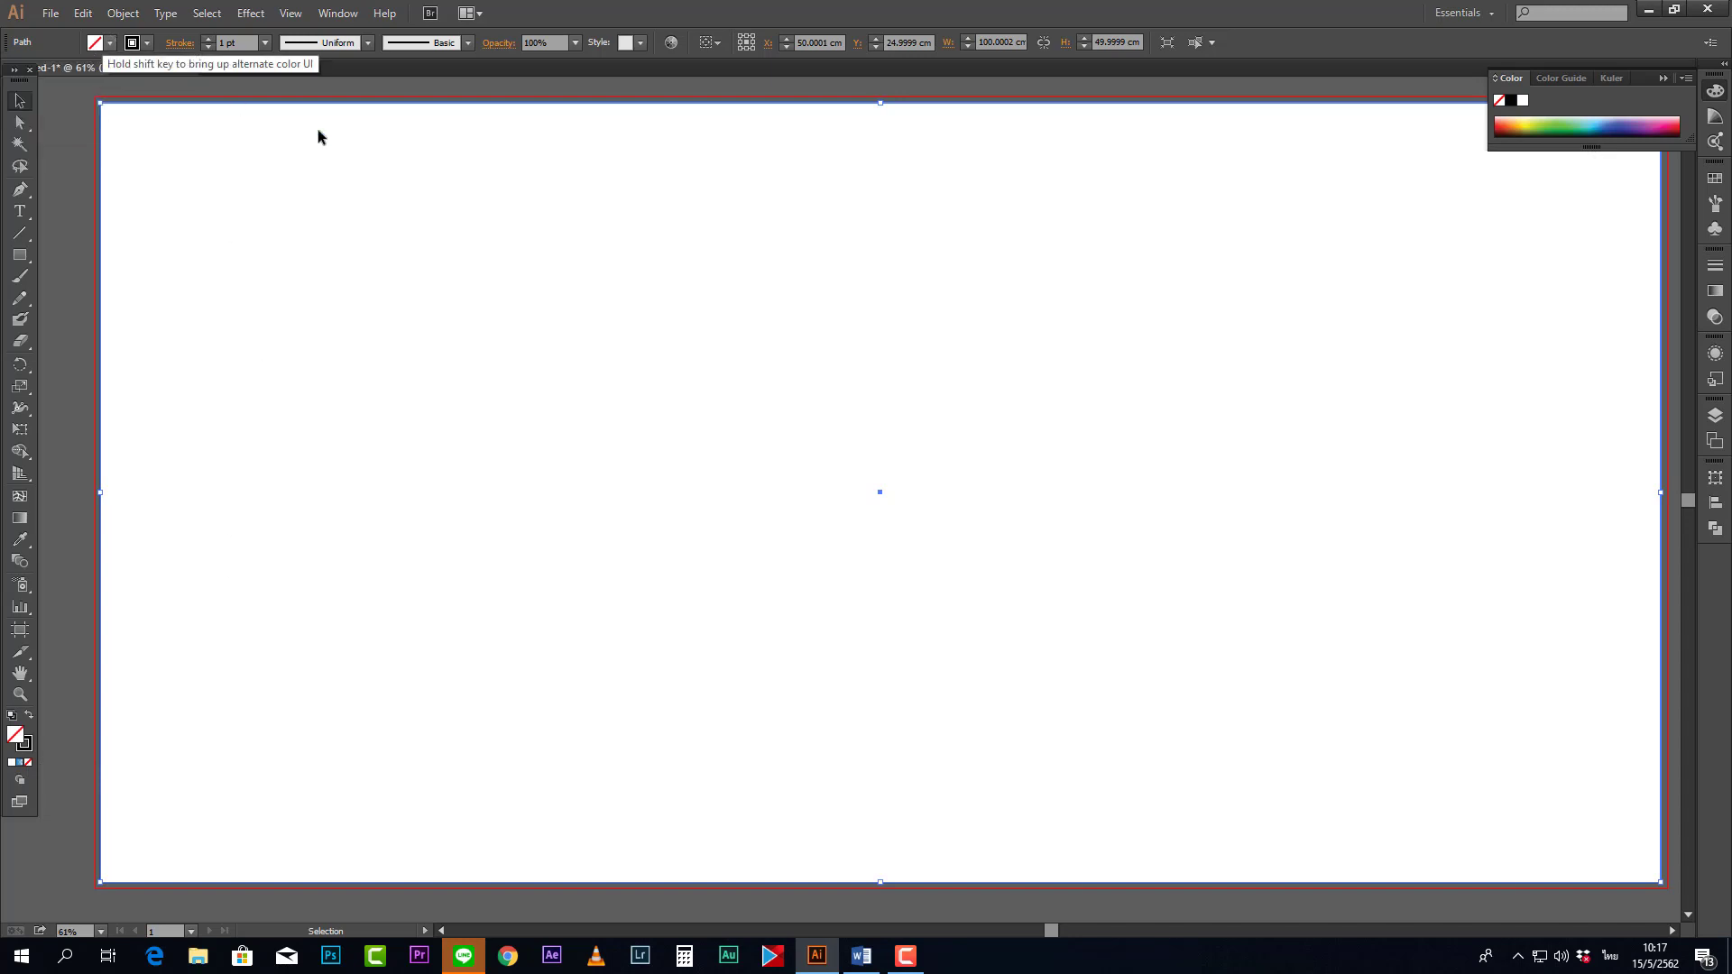
- Fill the artboard rectangle with a solid bright red chosen in the Color Picker
left_click(1715, 293)
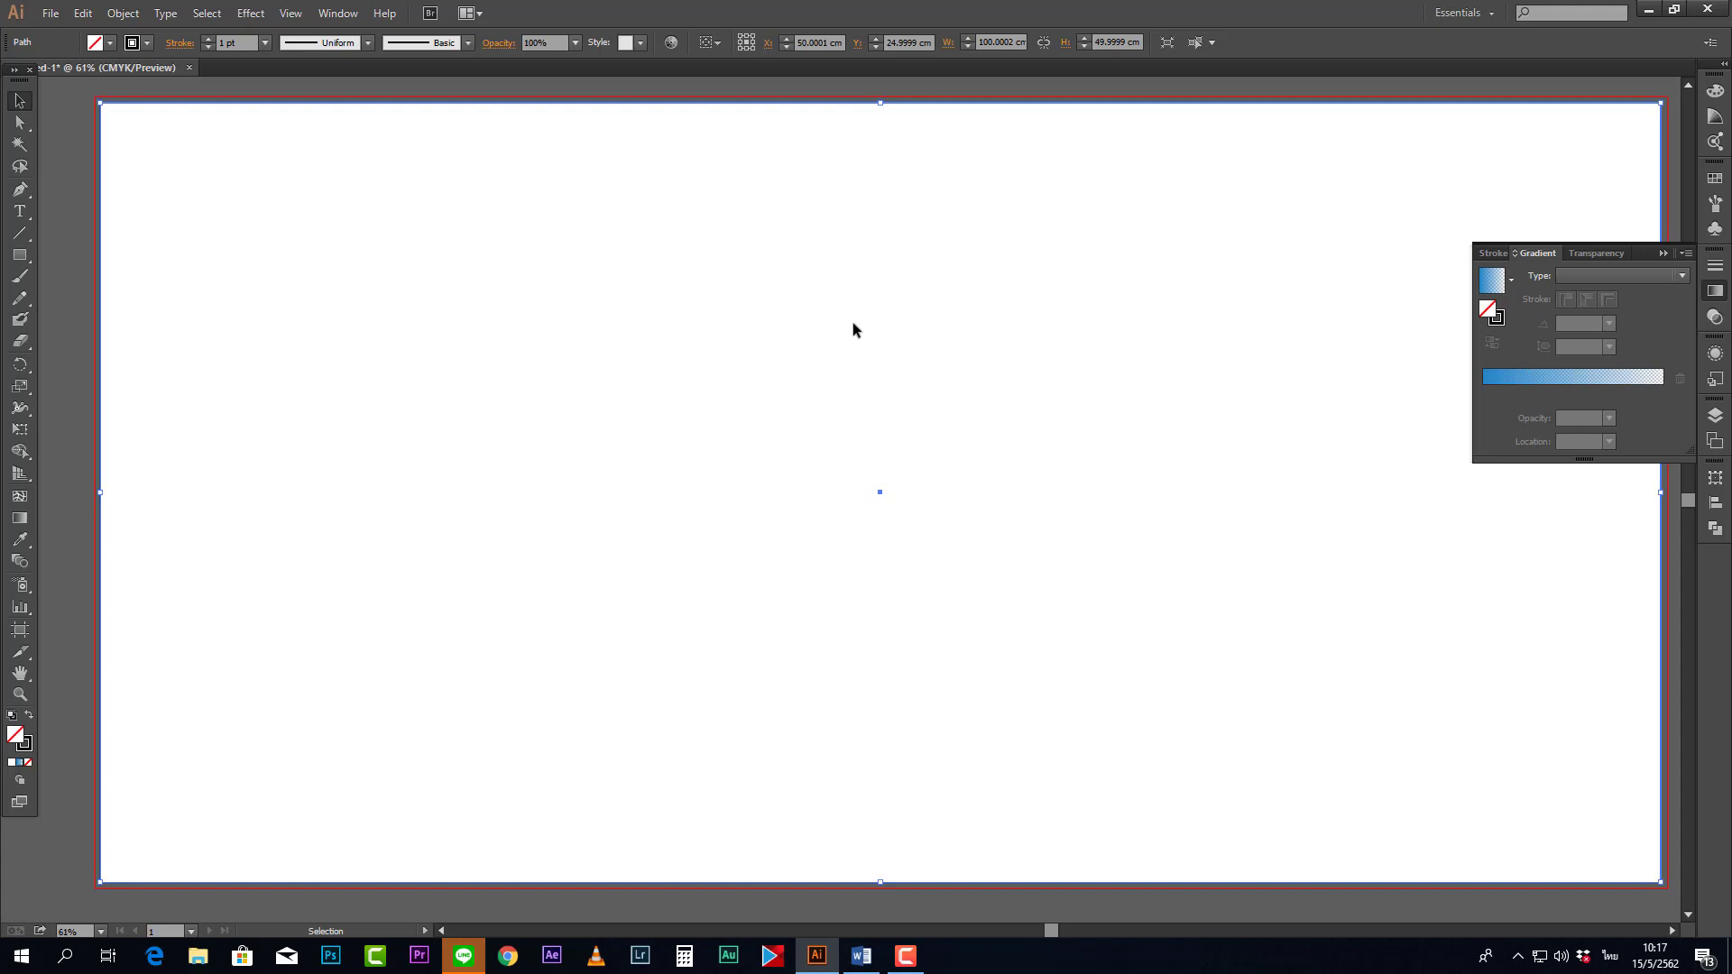
left_click(1511, 281)
left_click(1508, 283)
double_click(1489, 313)
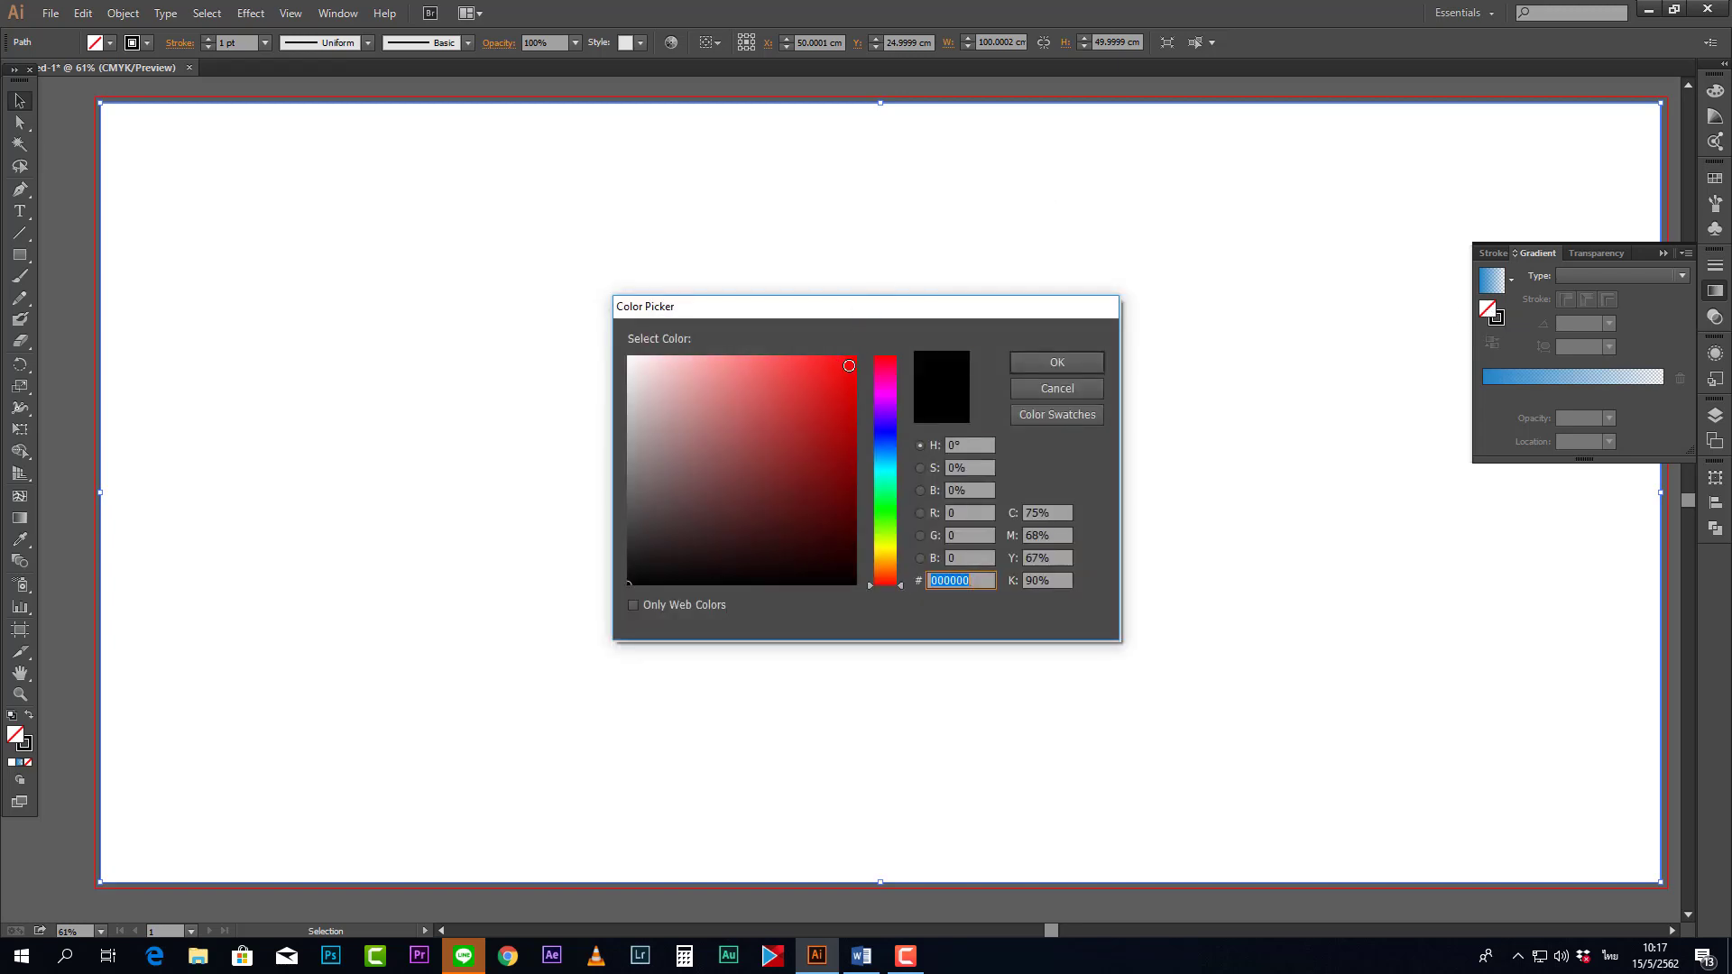
left_click(849, 366)
left_click(1070, 363)
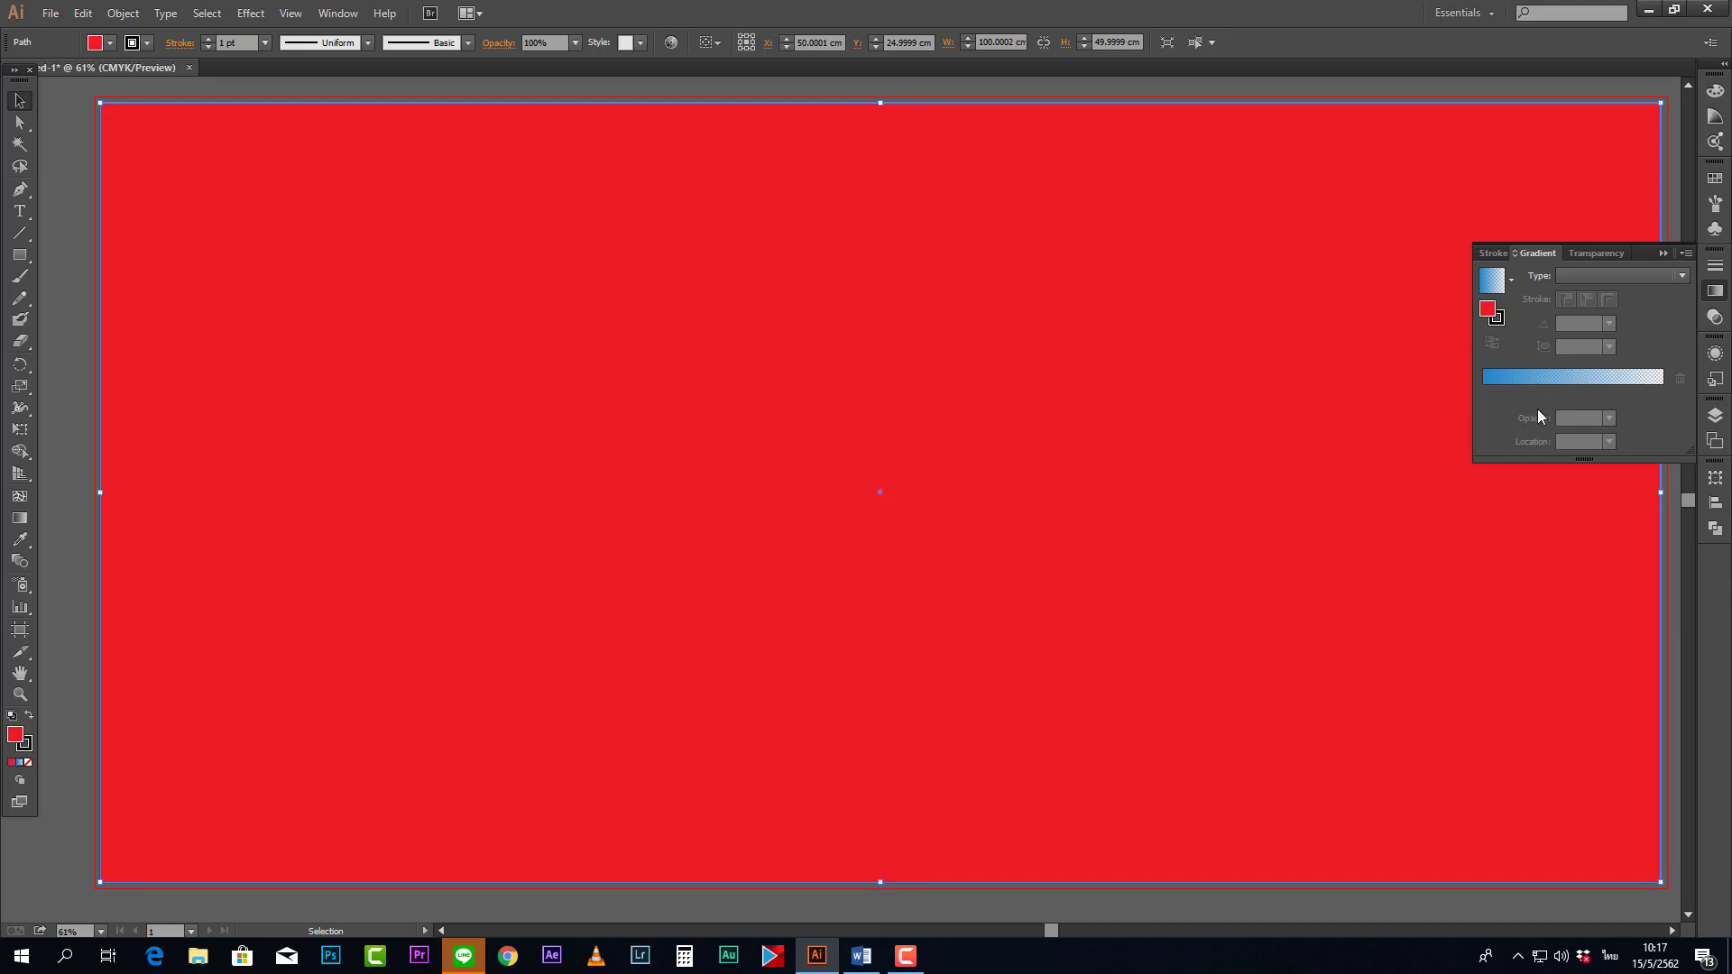
- Apply the linear blue-to-white gradient to the rectangle and change its starting color stop to the red swatch
left_click(1662, 379)
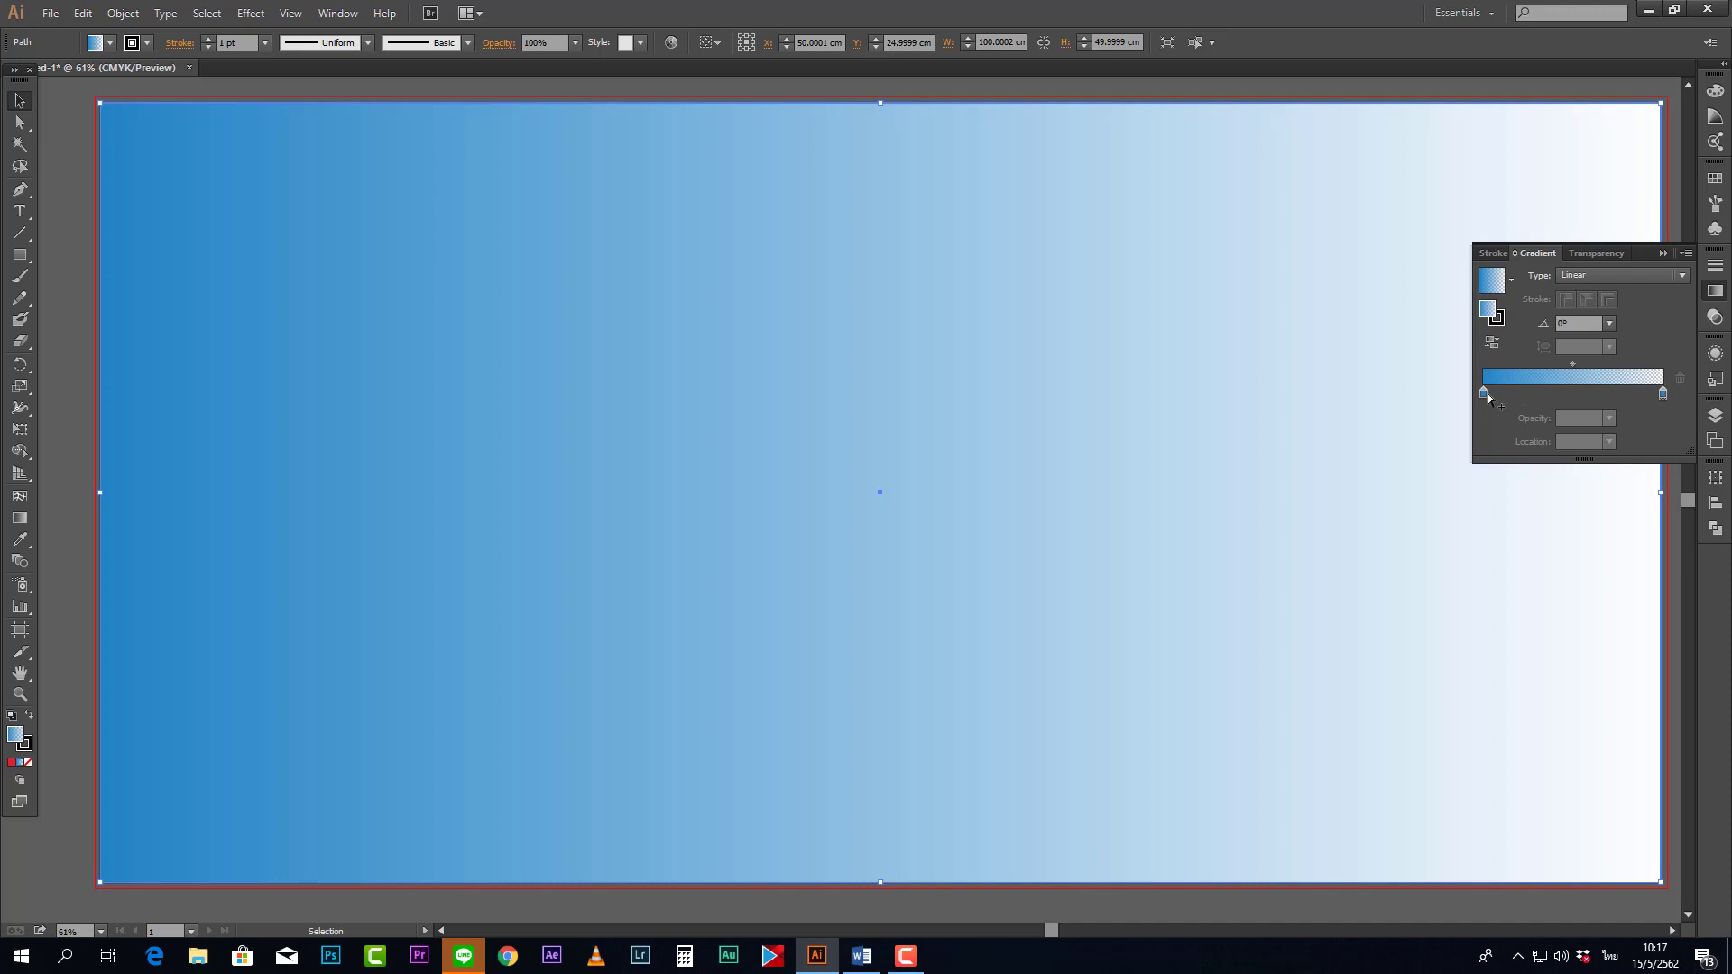
double_click(1485, 393)
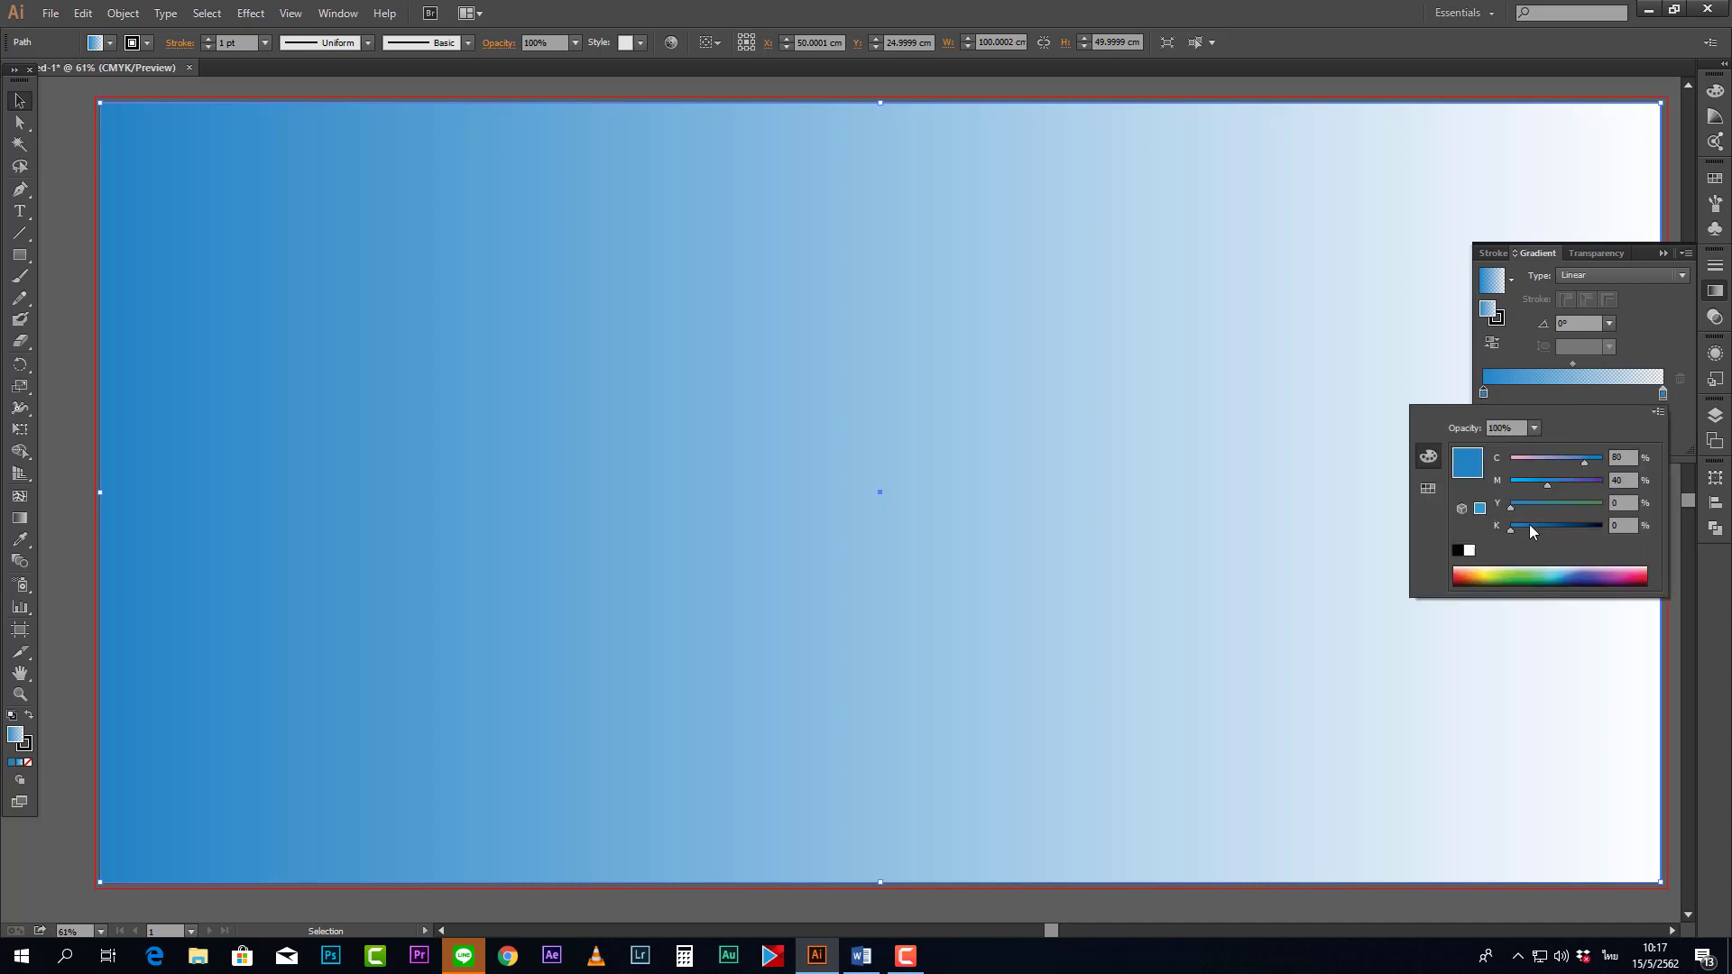
left_click(1428, 488)
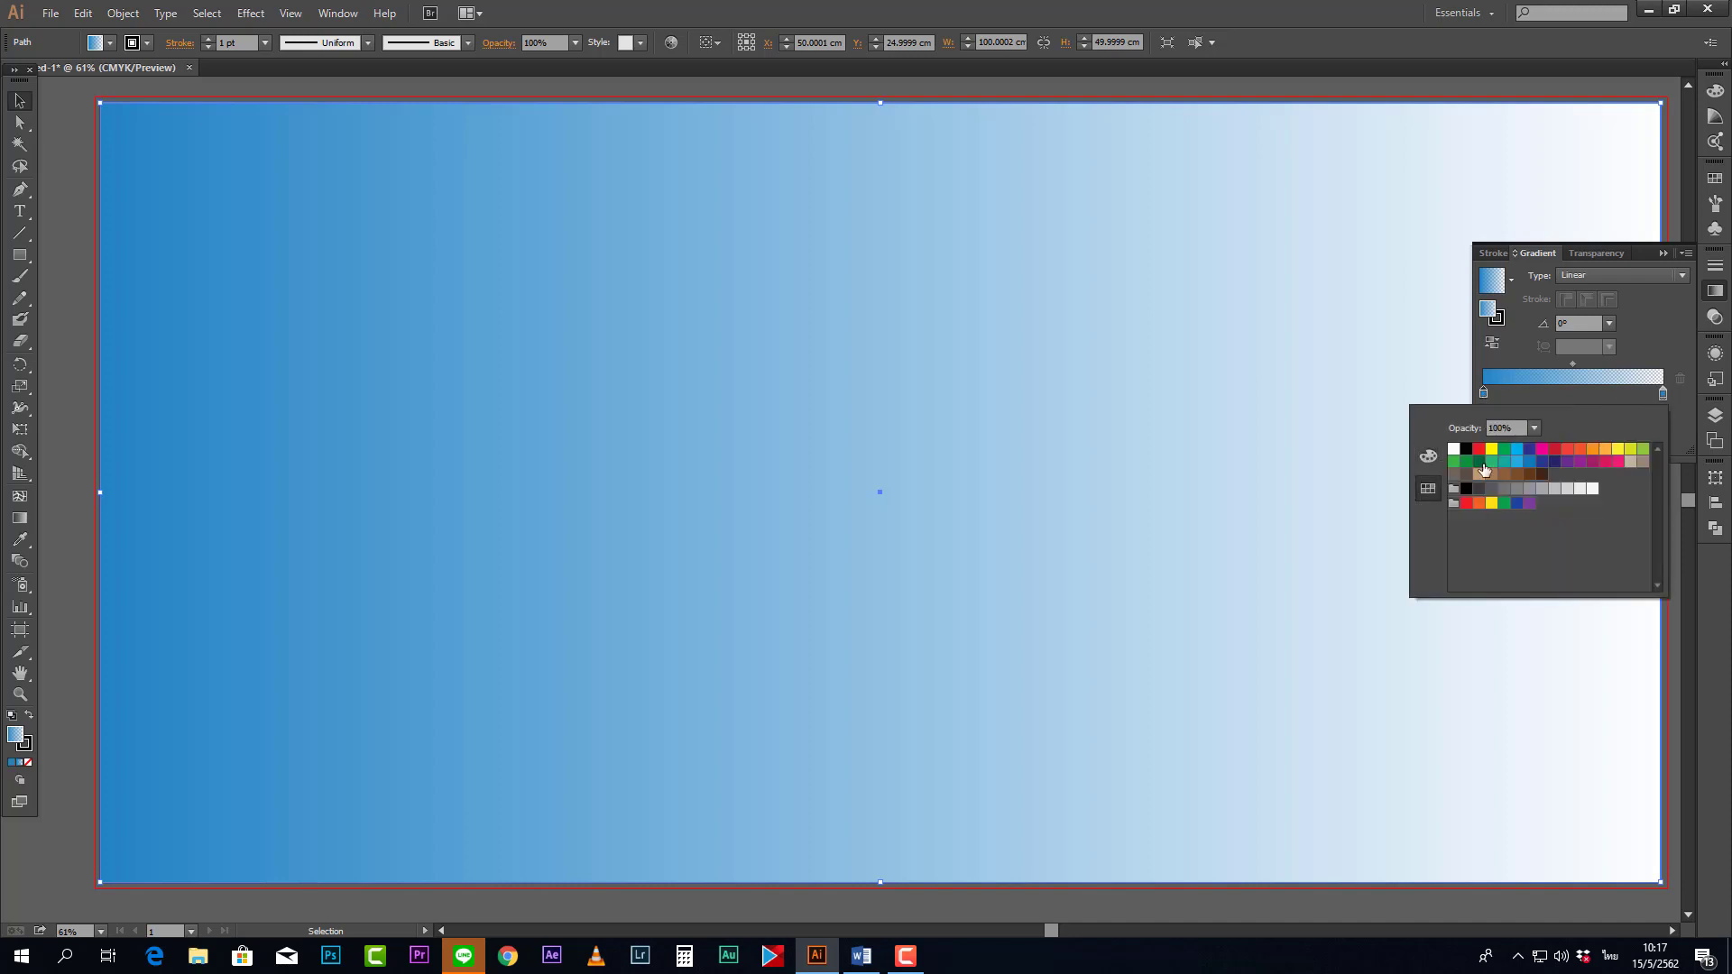
left_click(1480, 453)
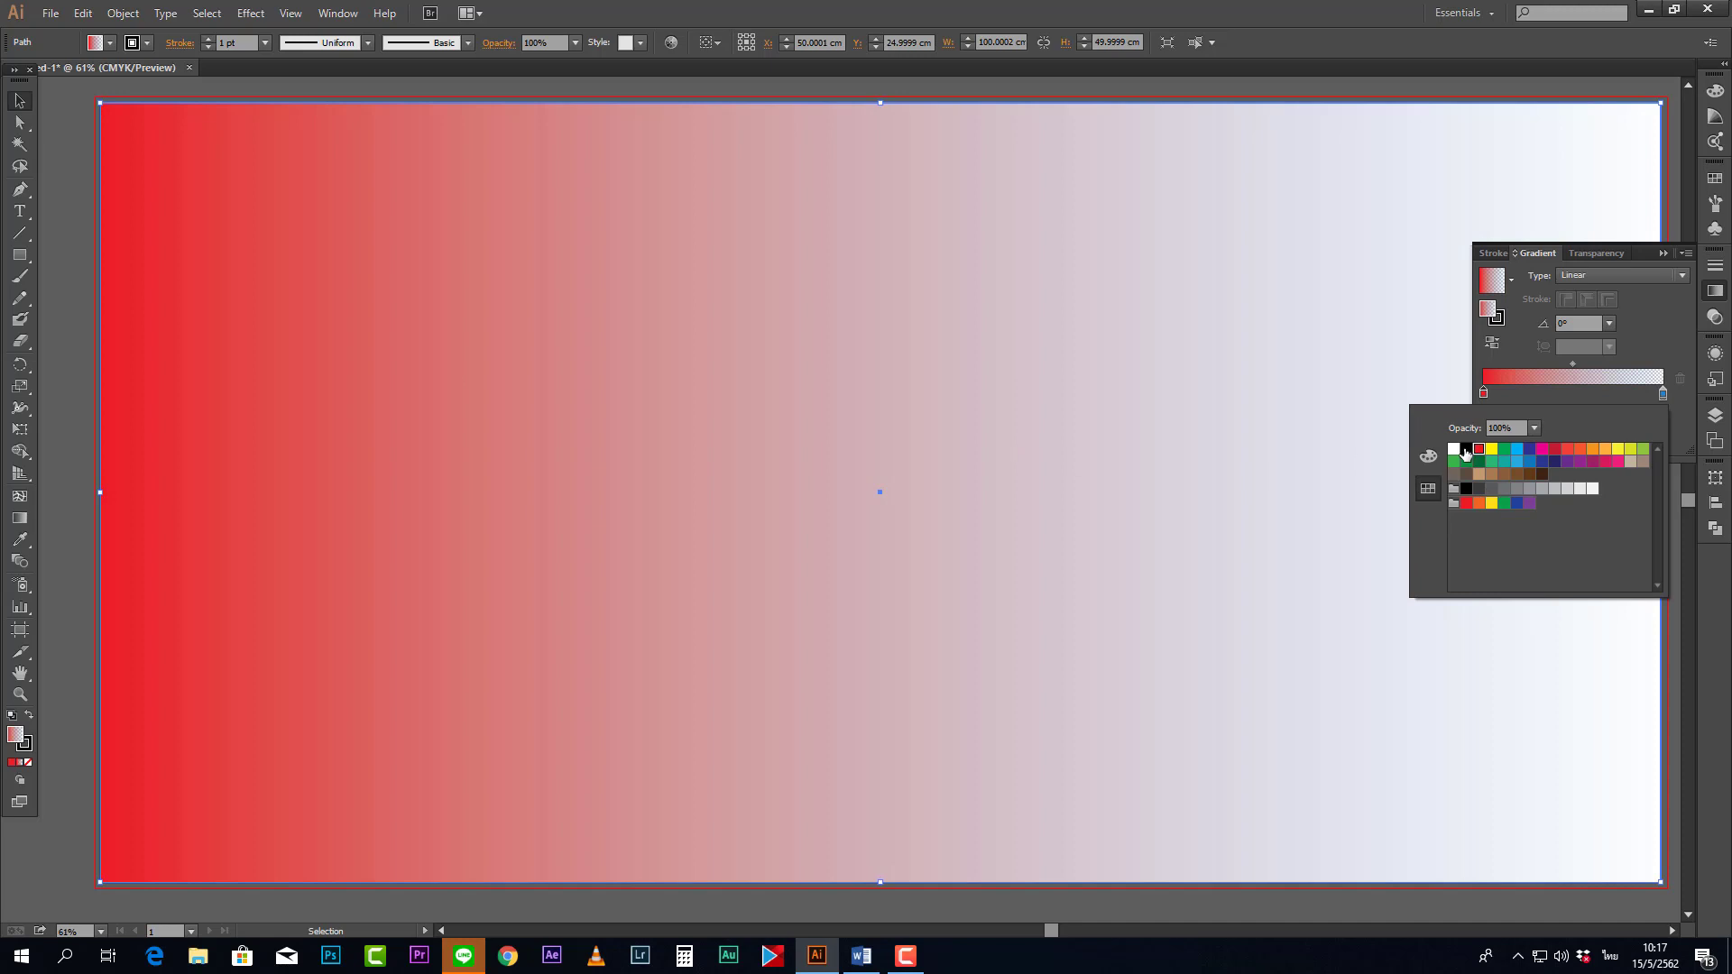
- Set the gradient's starting color stop to yellow and its ending color stop to white
left_click(1494, 450)
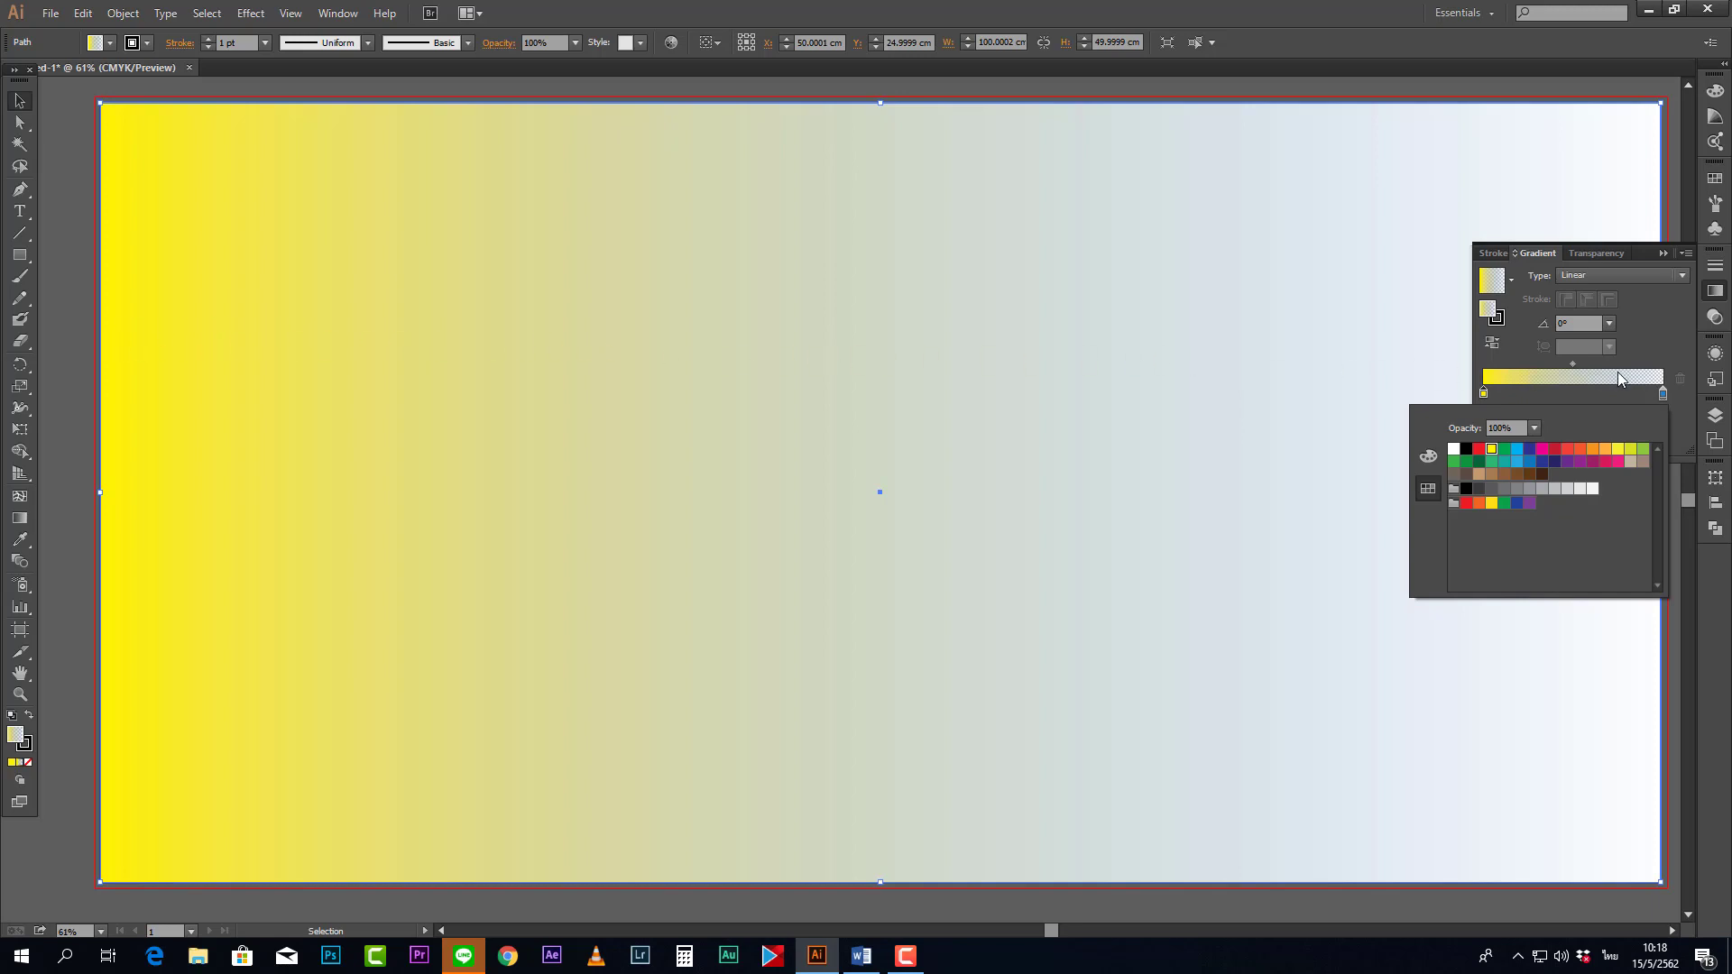
left_click(1665, 396)
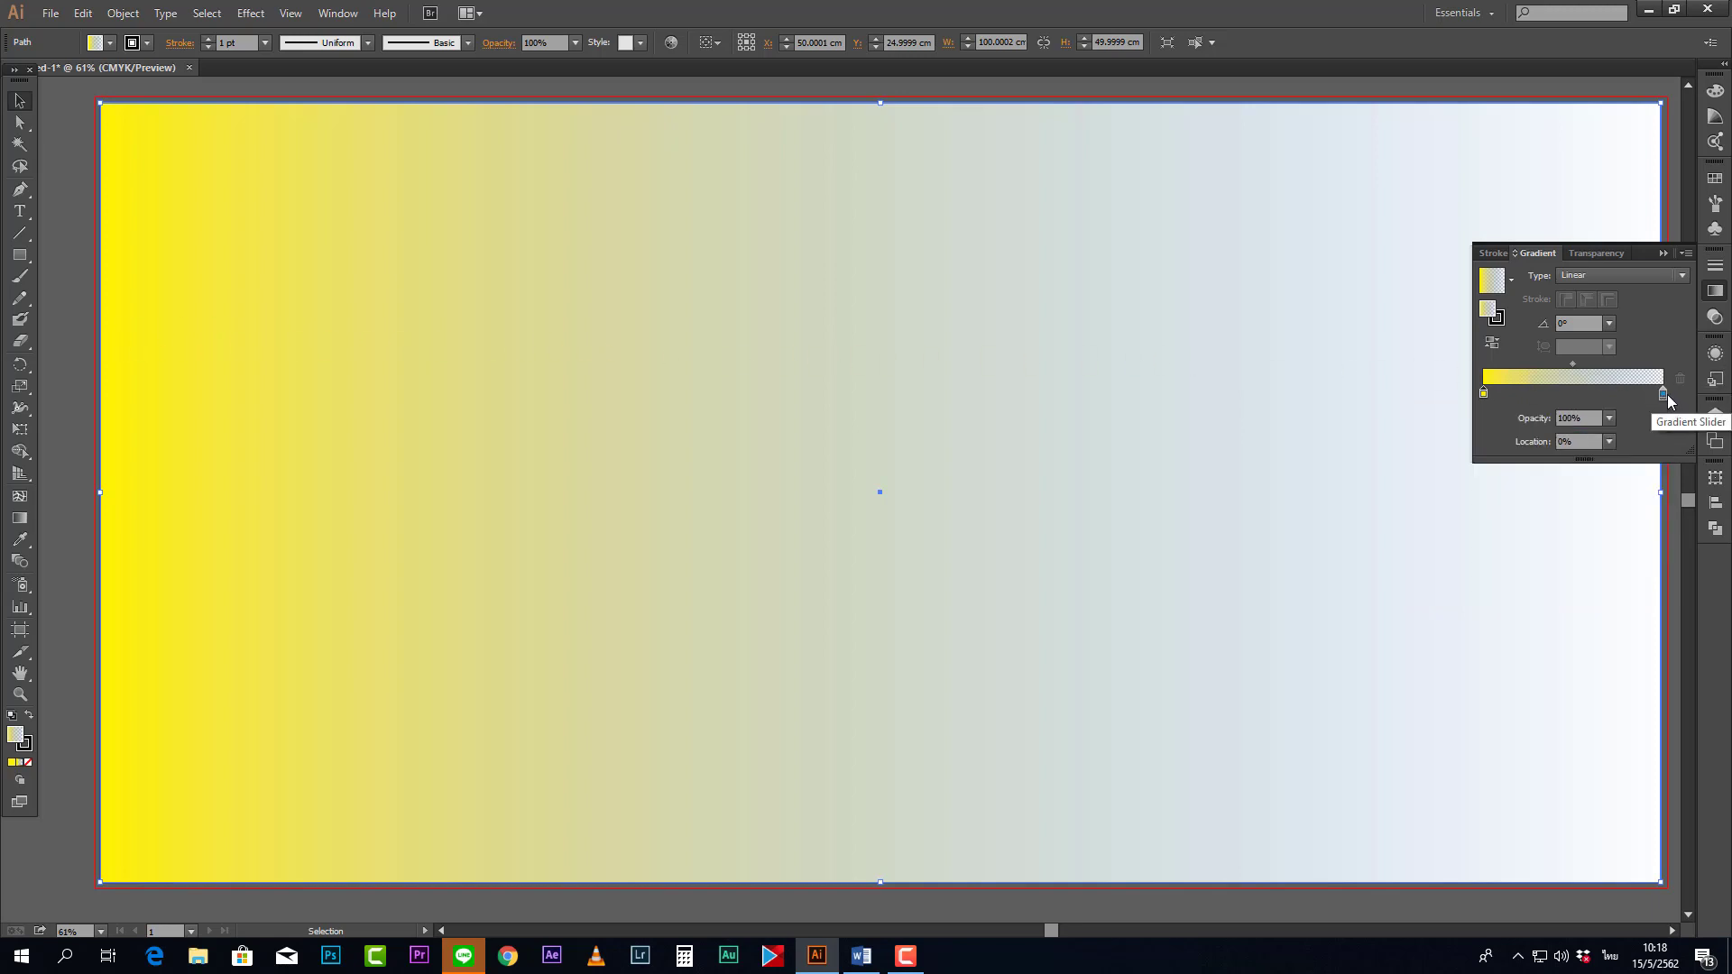
double_click(1665, 396)
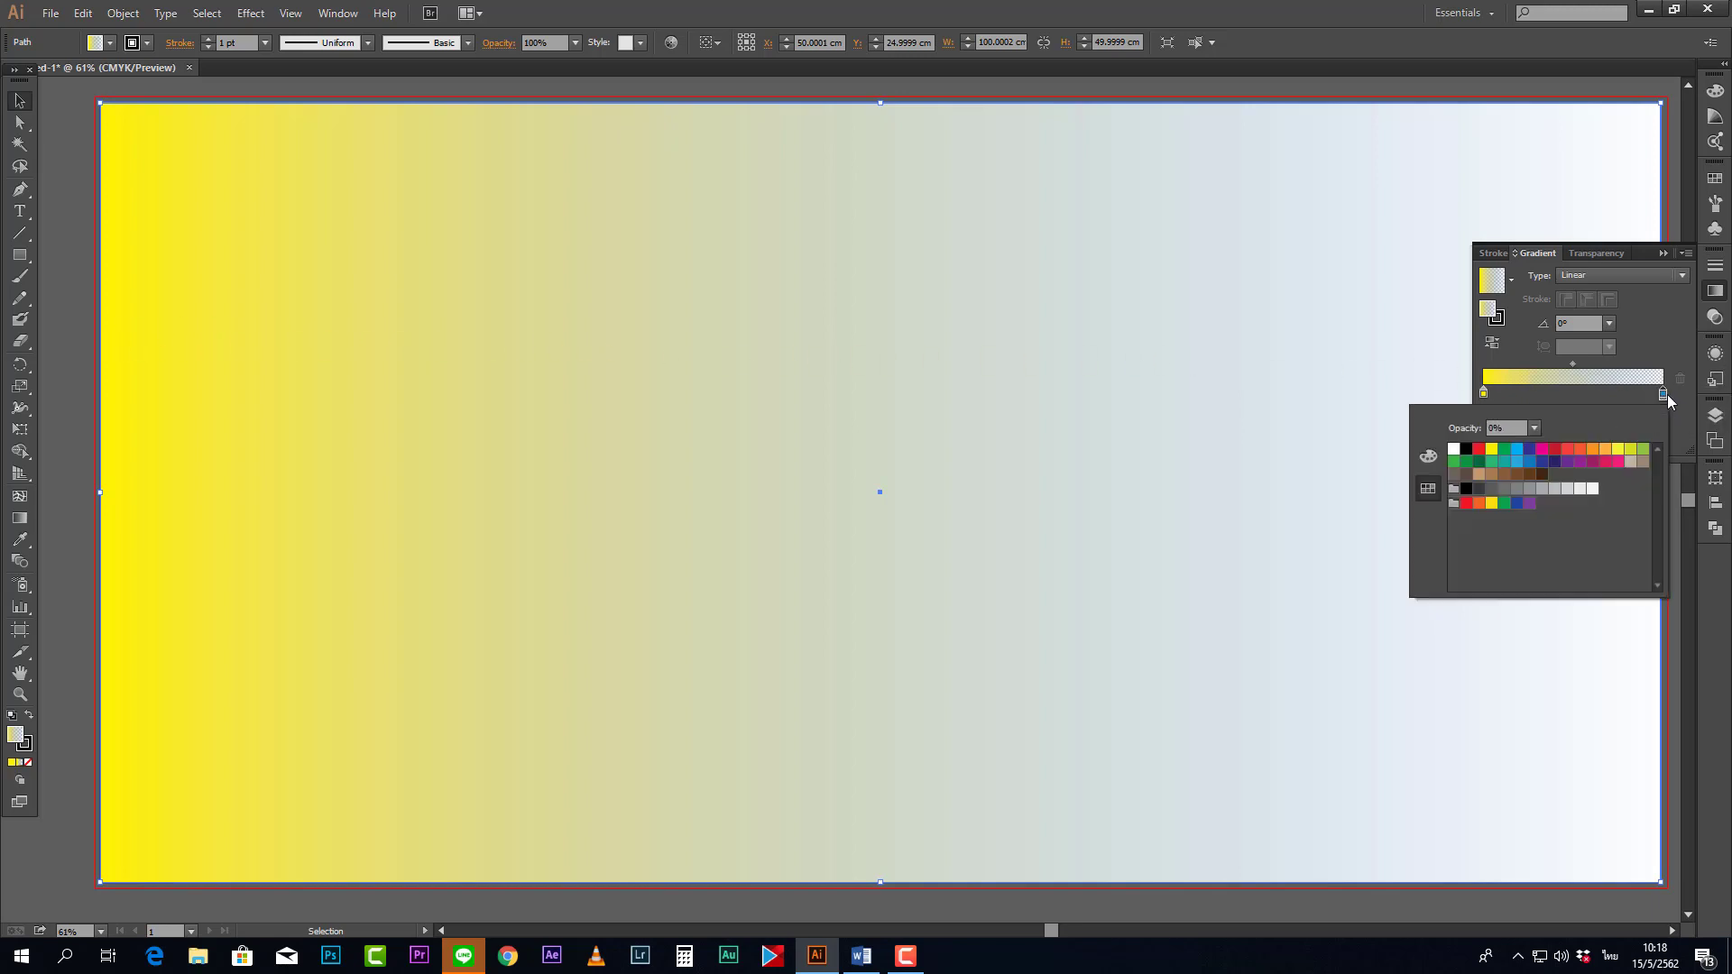
left_click(1452, 450)
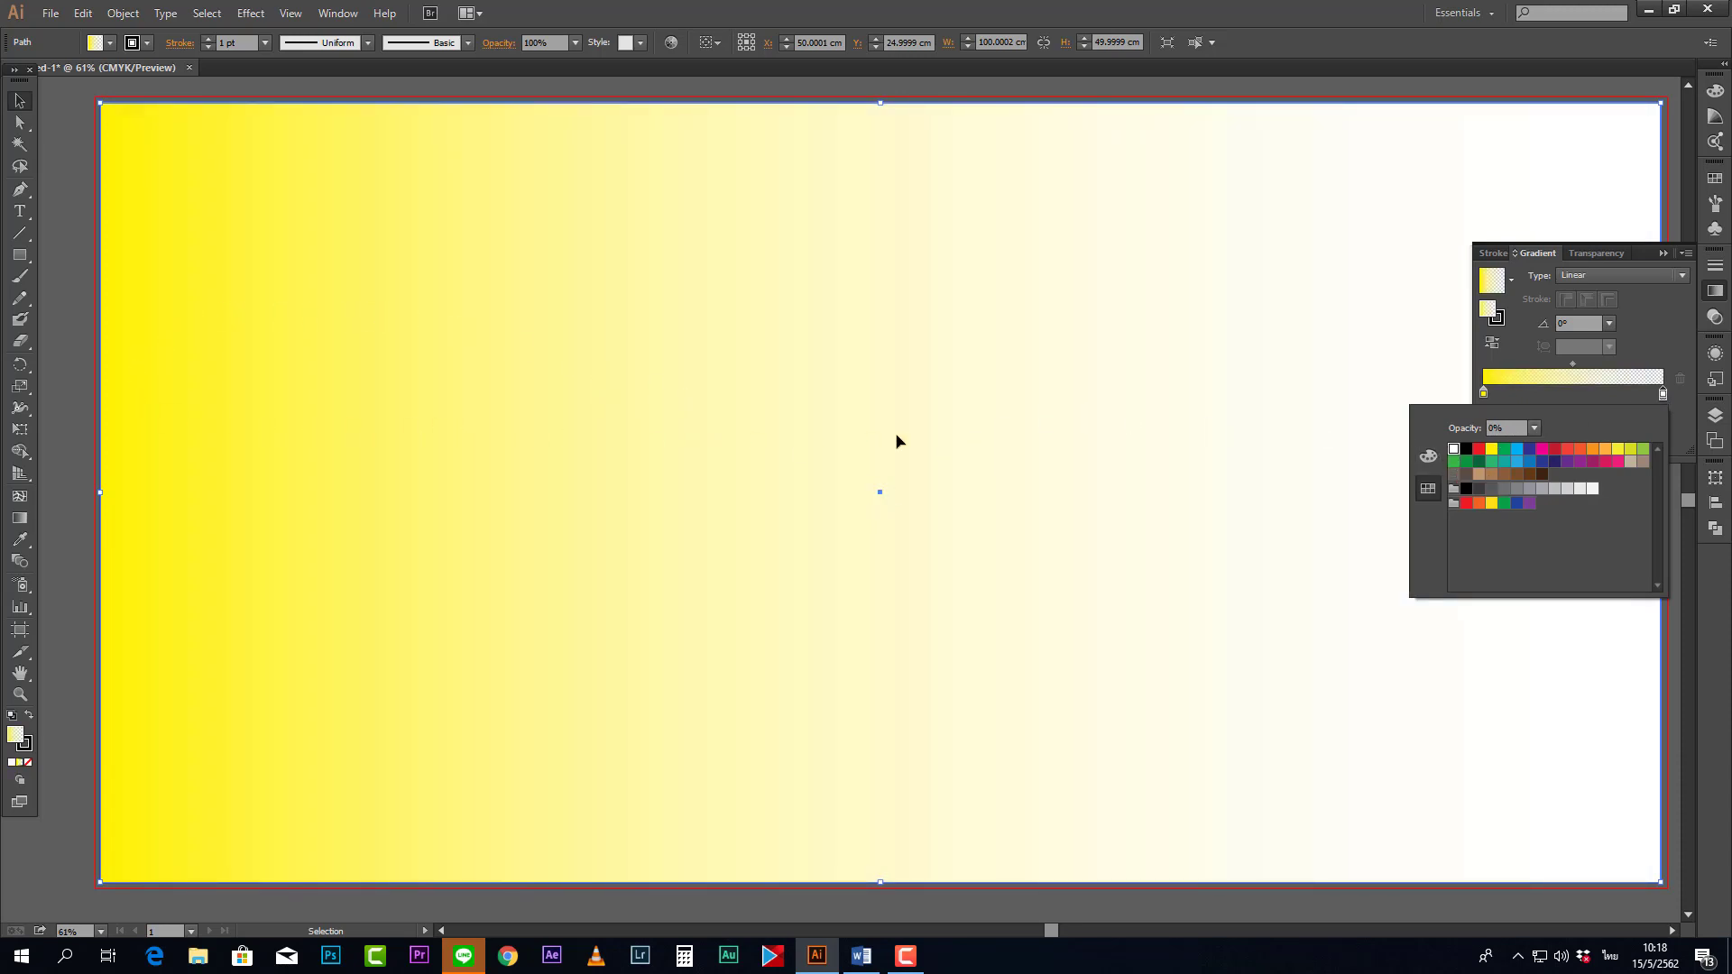
- Set both the starting and the ending color stops of the gradient to the pink swatch
double_click(1484, 397)
left_click(1617, 462)
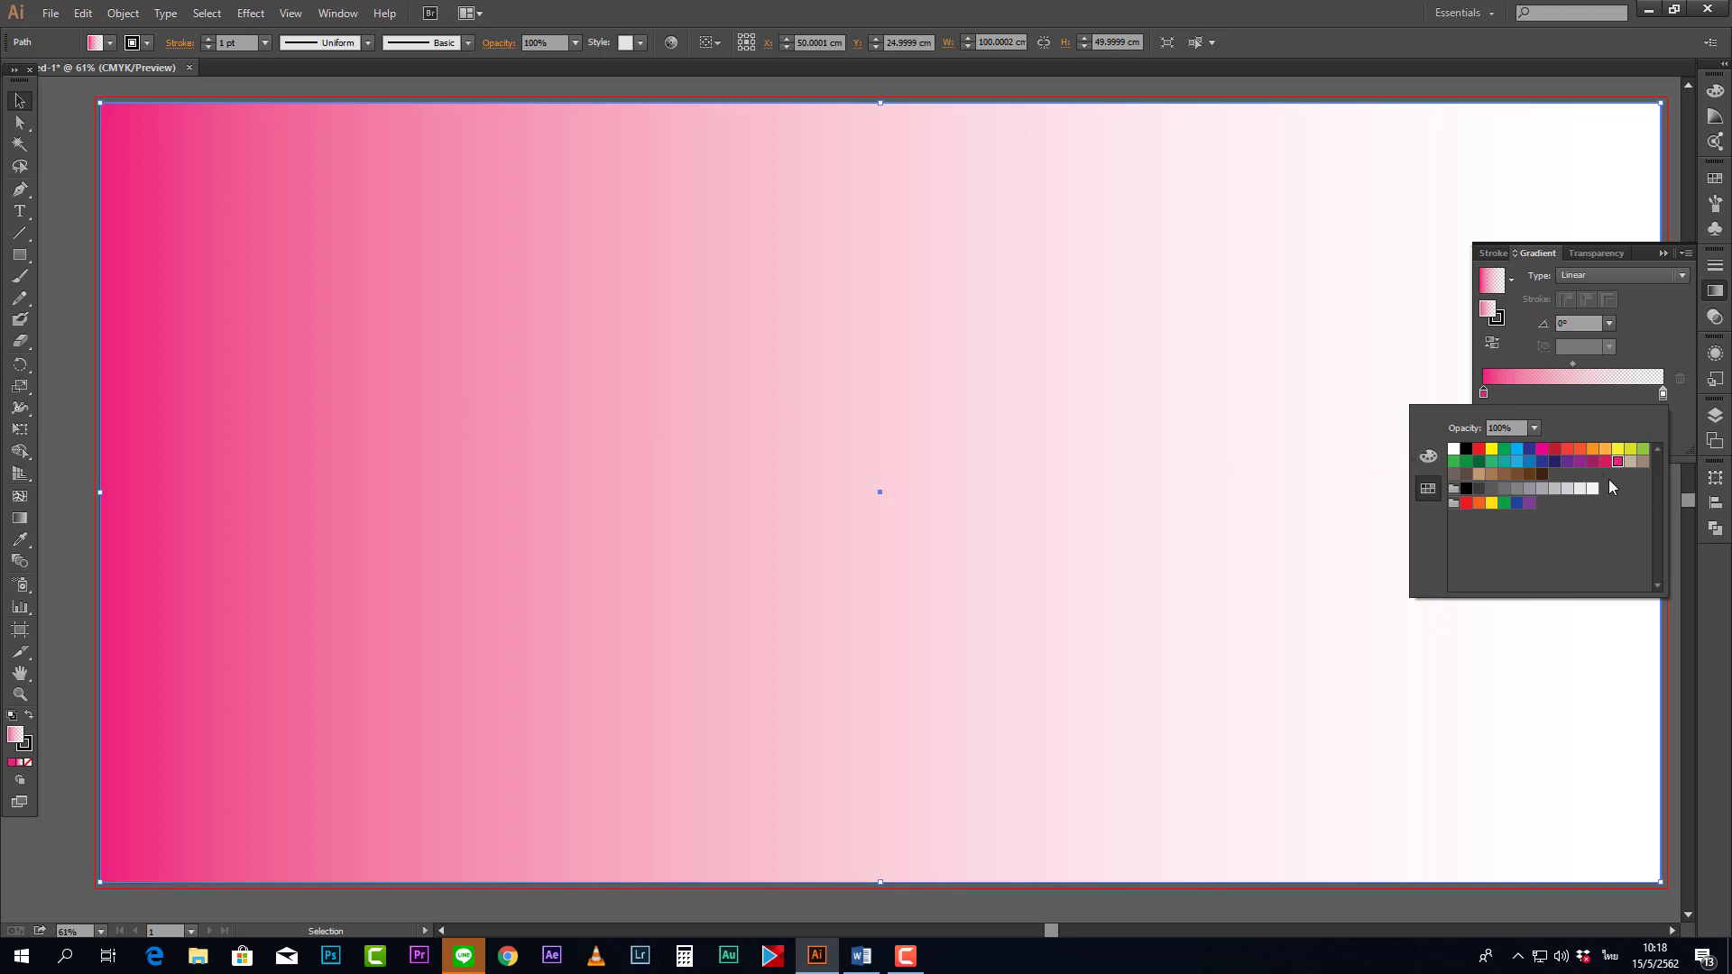
left_click(1663, 392)
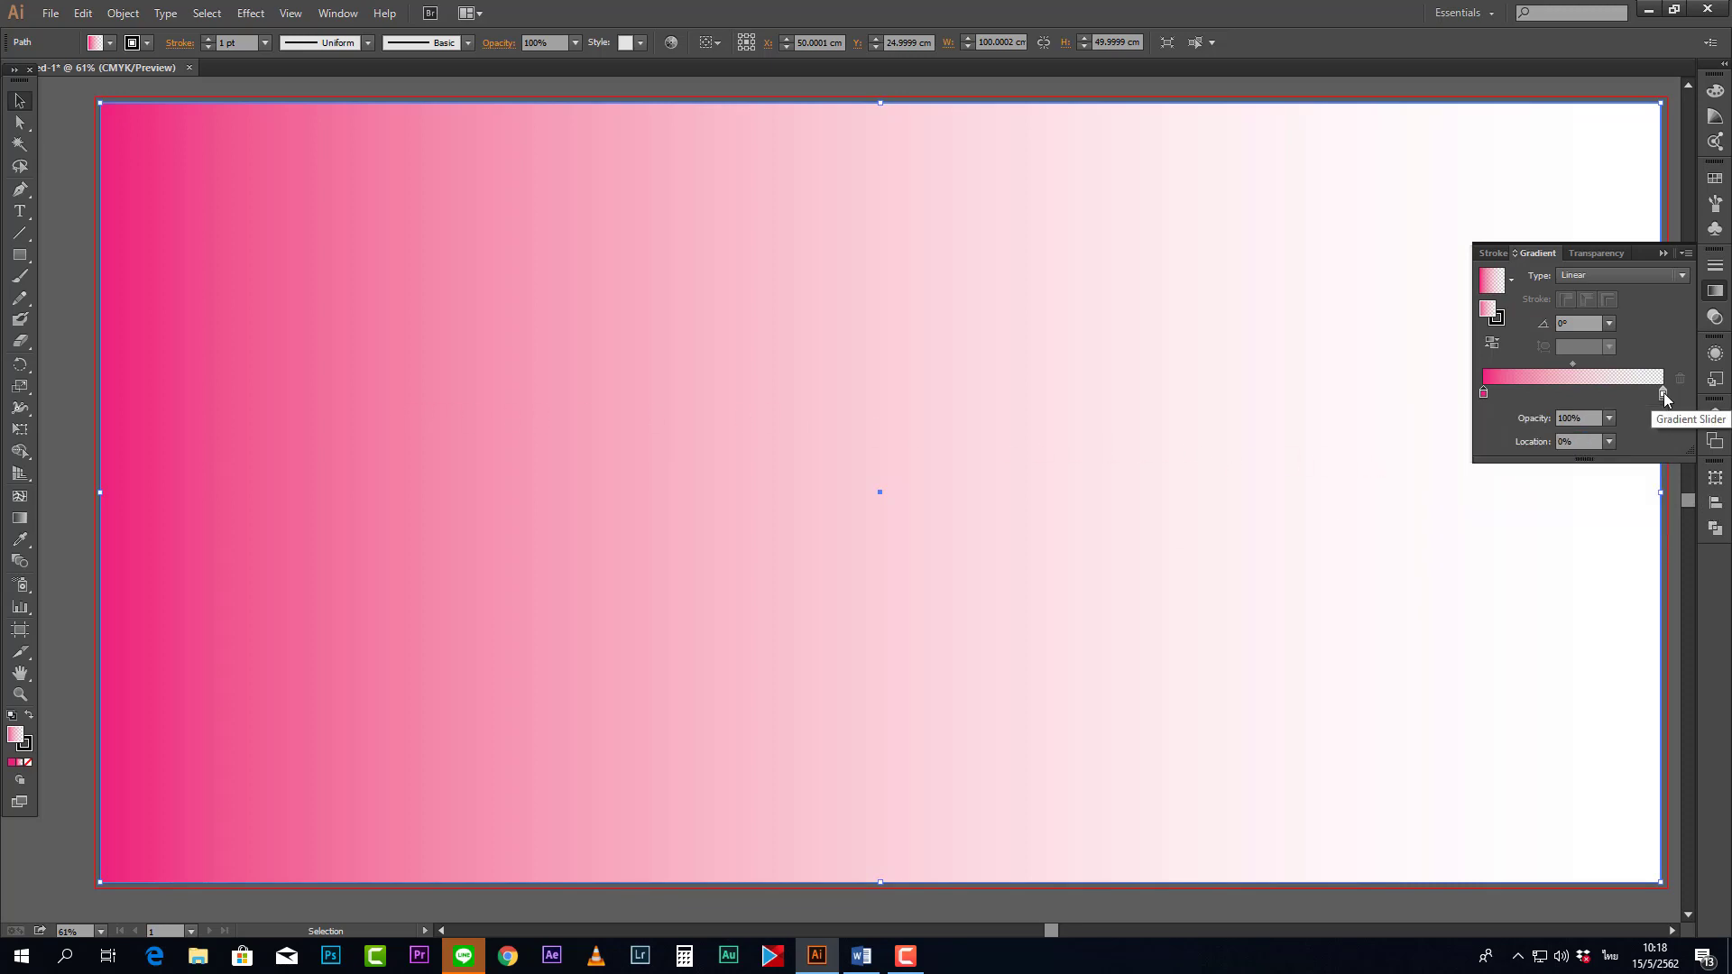
double_click(1664, 393)
left_click(1618, 462)
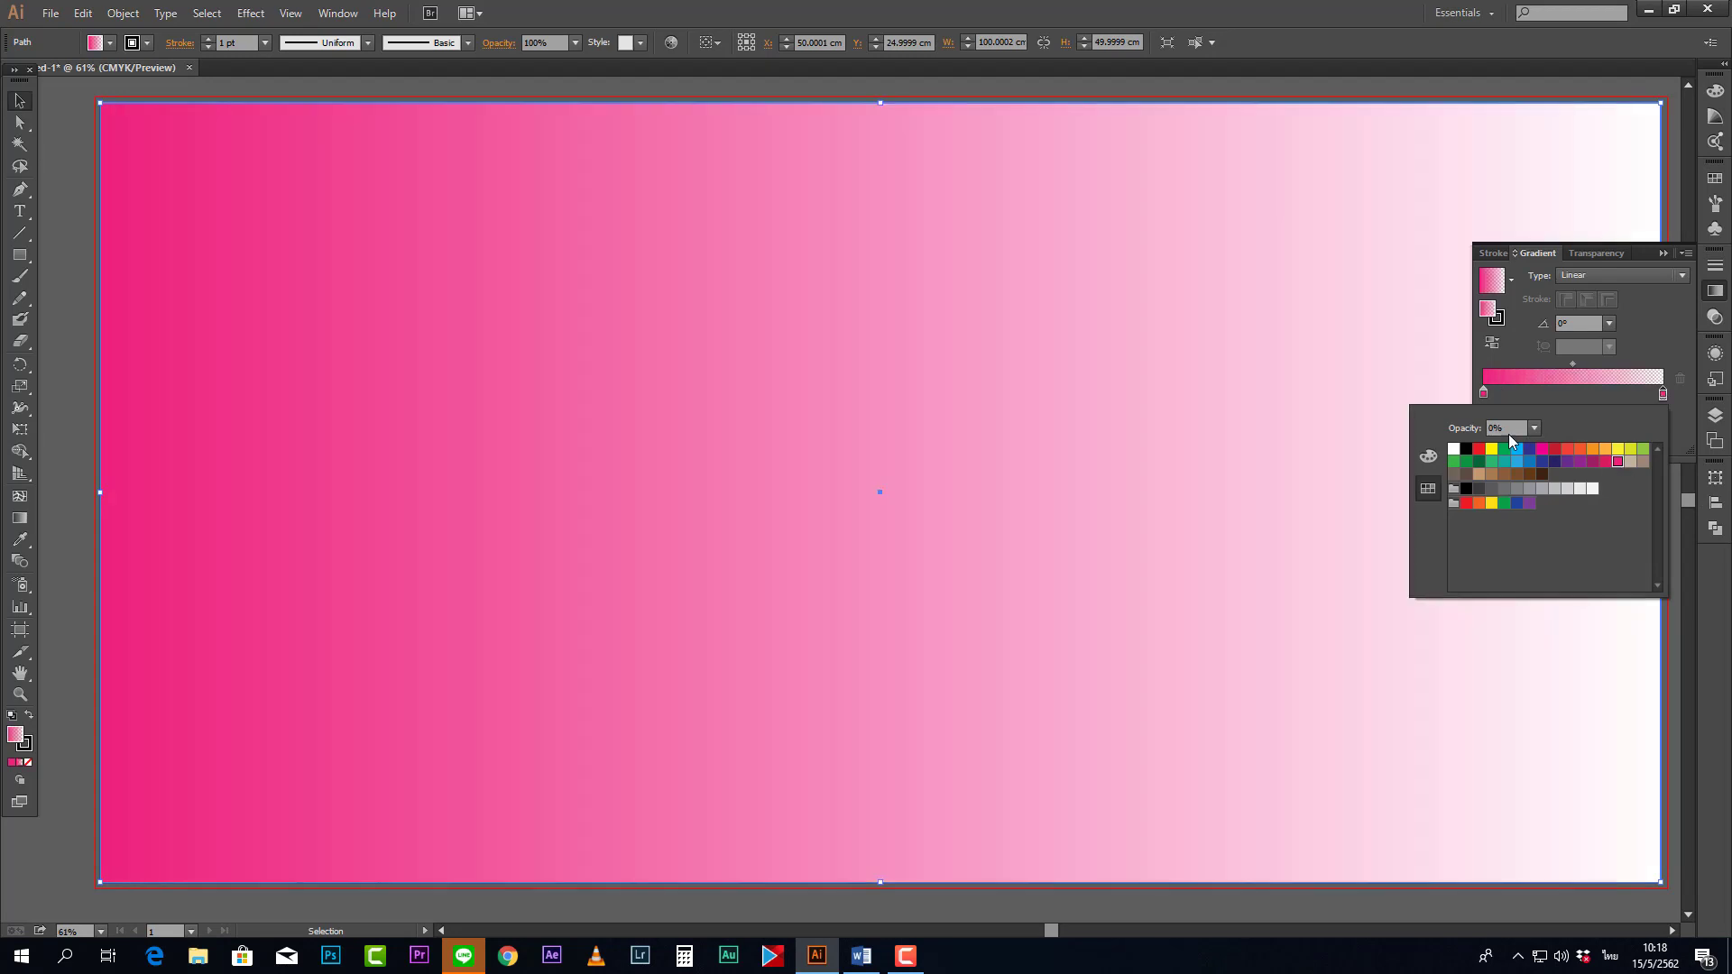
- Change the gradient's starting color stop to white
double_click(1483, 393)
left_click(1453, 449)
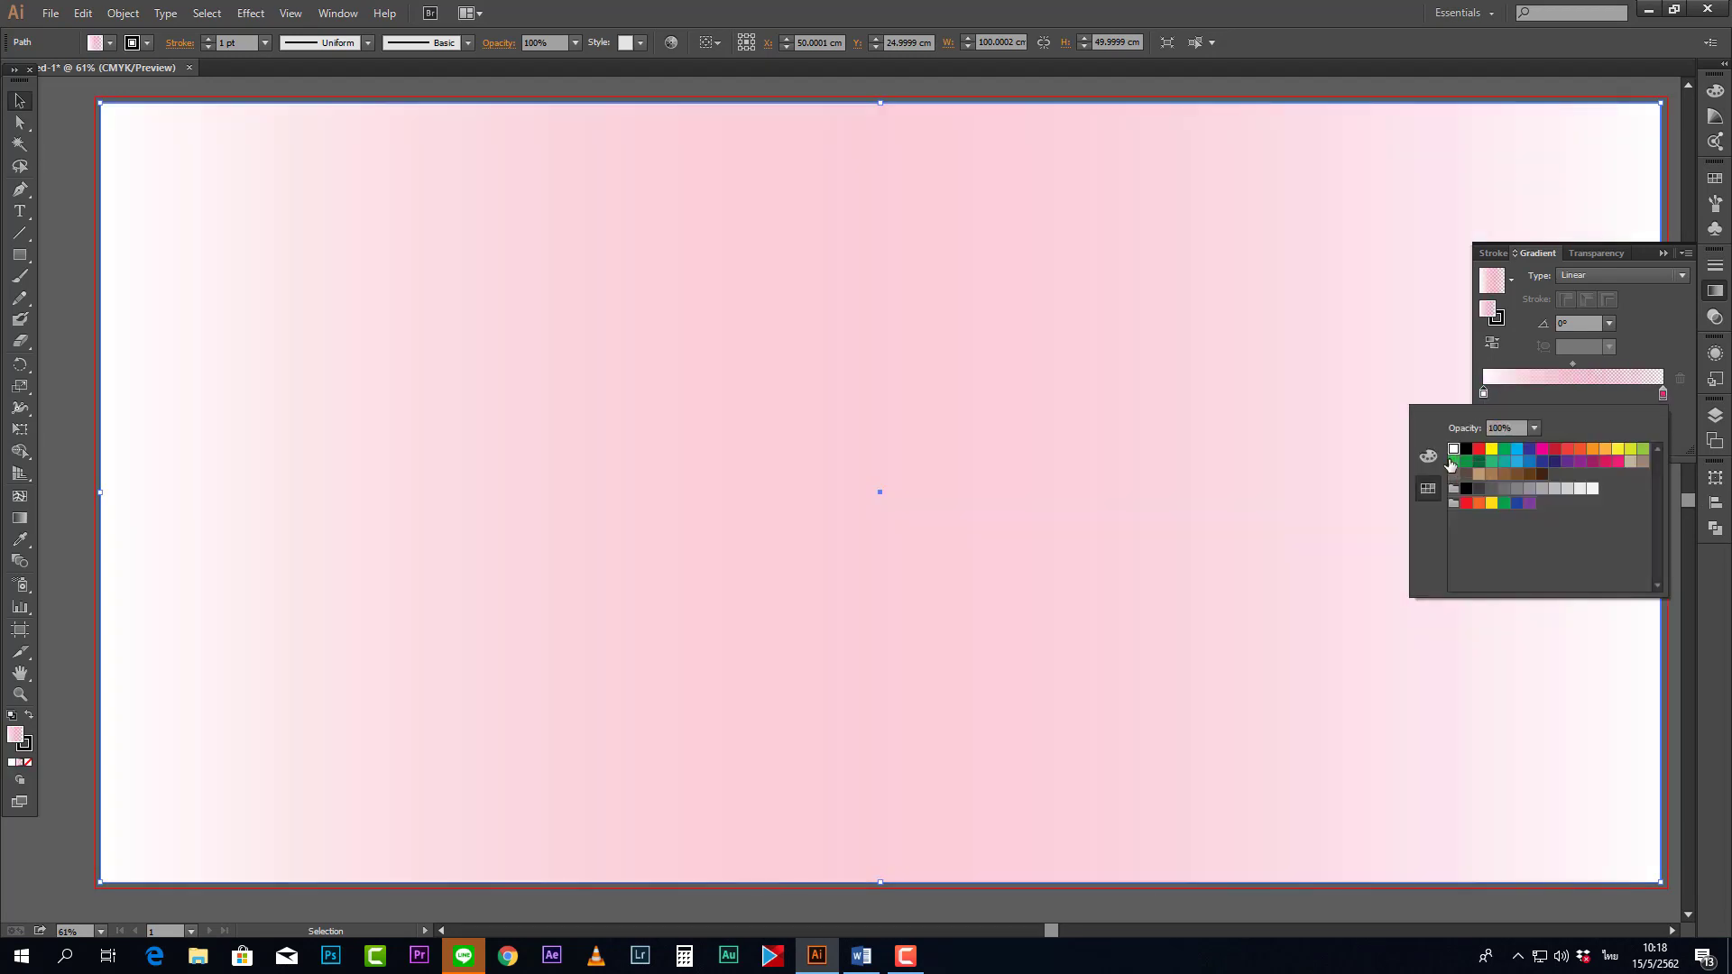
double_click(1664, 395)
- Switch gradient editing to the stroke and back to the fill, and select the two end color stops in turn
left_click(1498, 321)
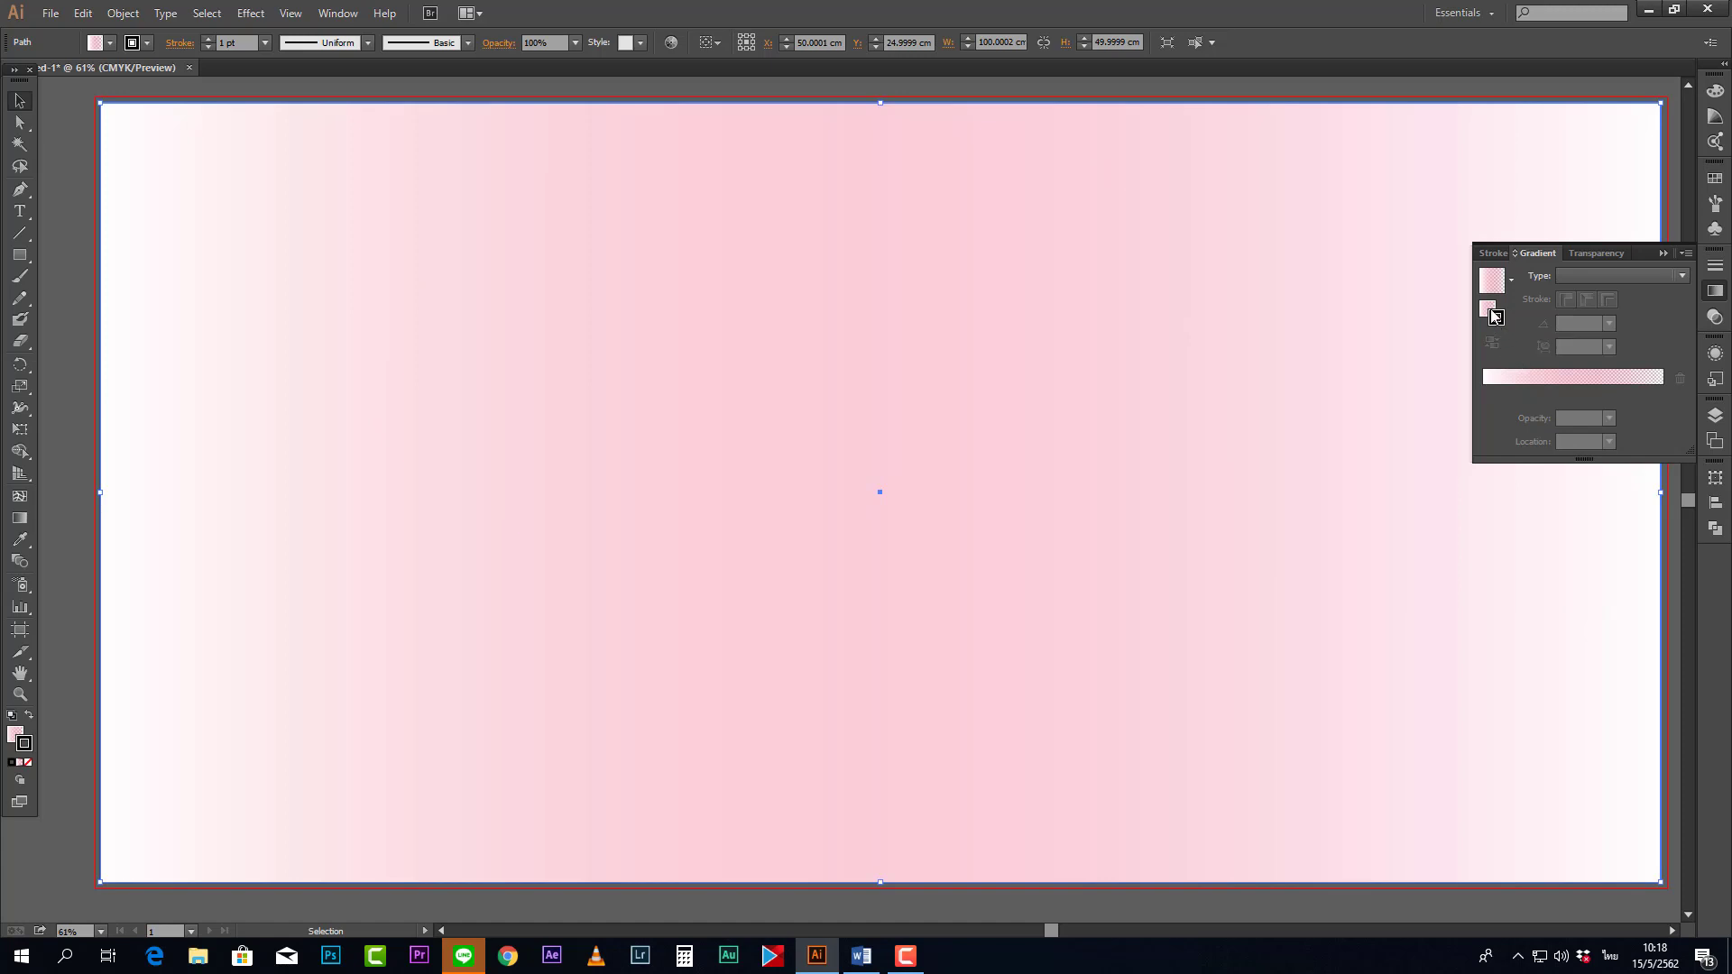
left_click(1487, 308)
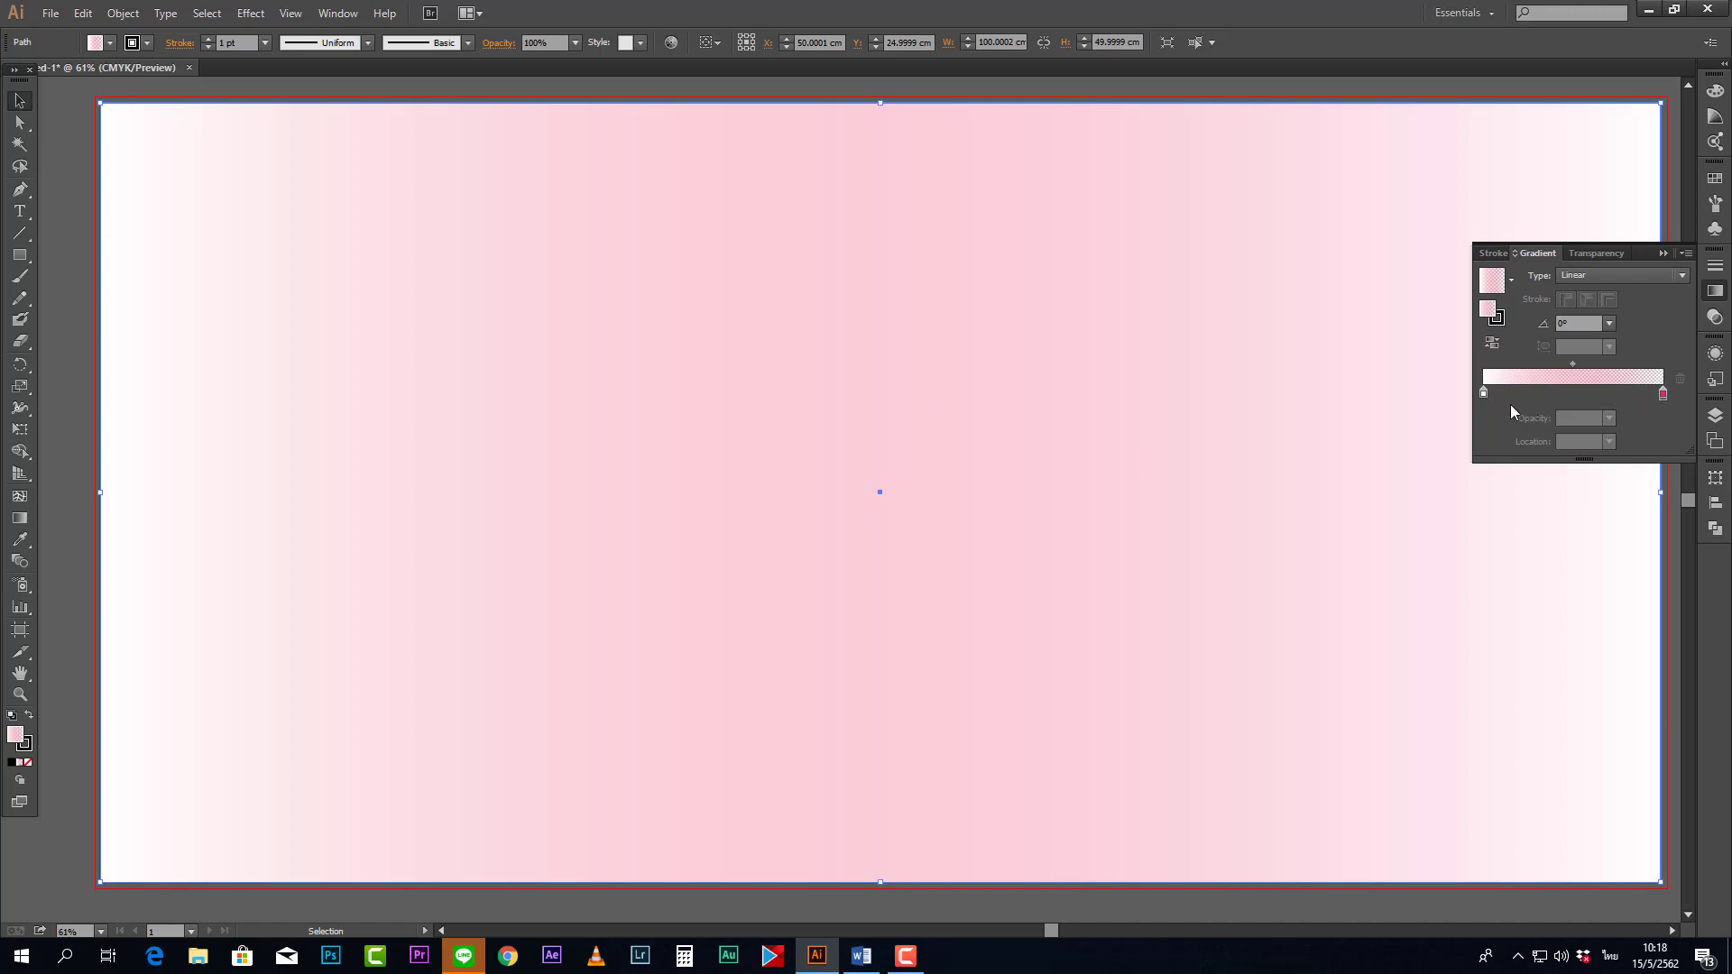
left_click(1486, 393)
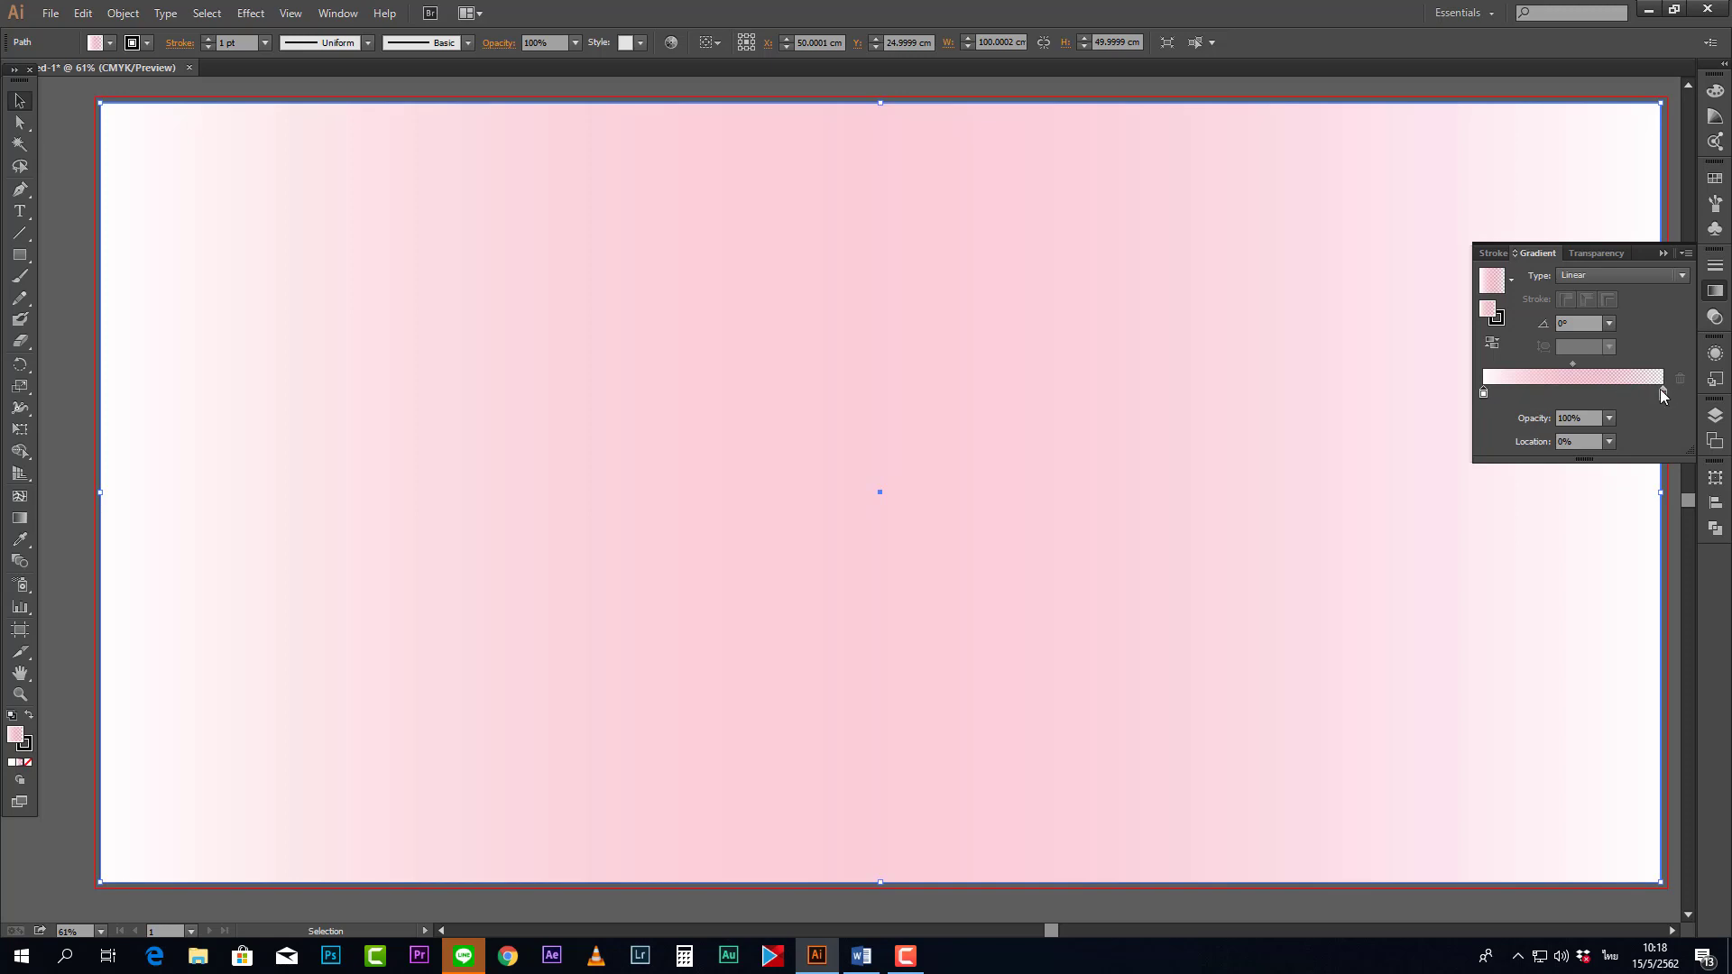
mouse_move(1665, 394)
left_mouse_down()
mouse_move(1529, 397)
mouse_move(1670, 392)
left_mouse_up()
mouse_move(1485, 394)
left_mouse_down()
mouse_move(1620, 395)
mouse_move(1471, 401)
left_mouse_up()
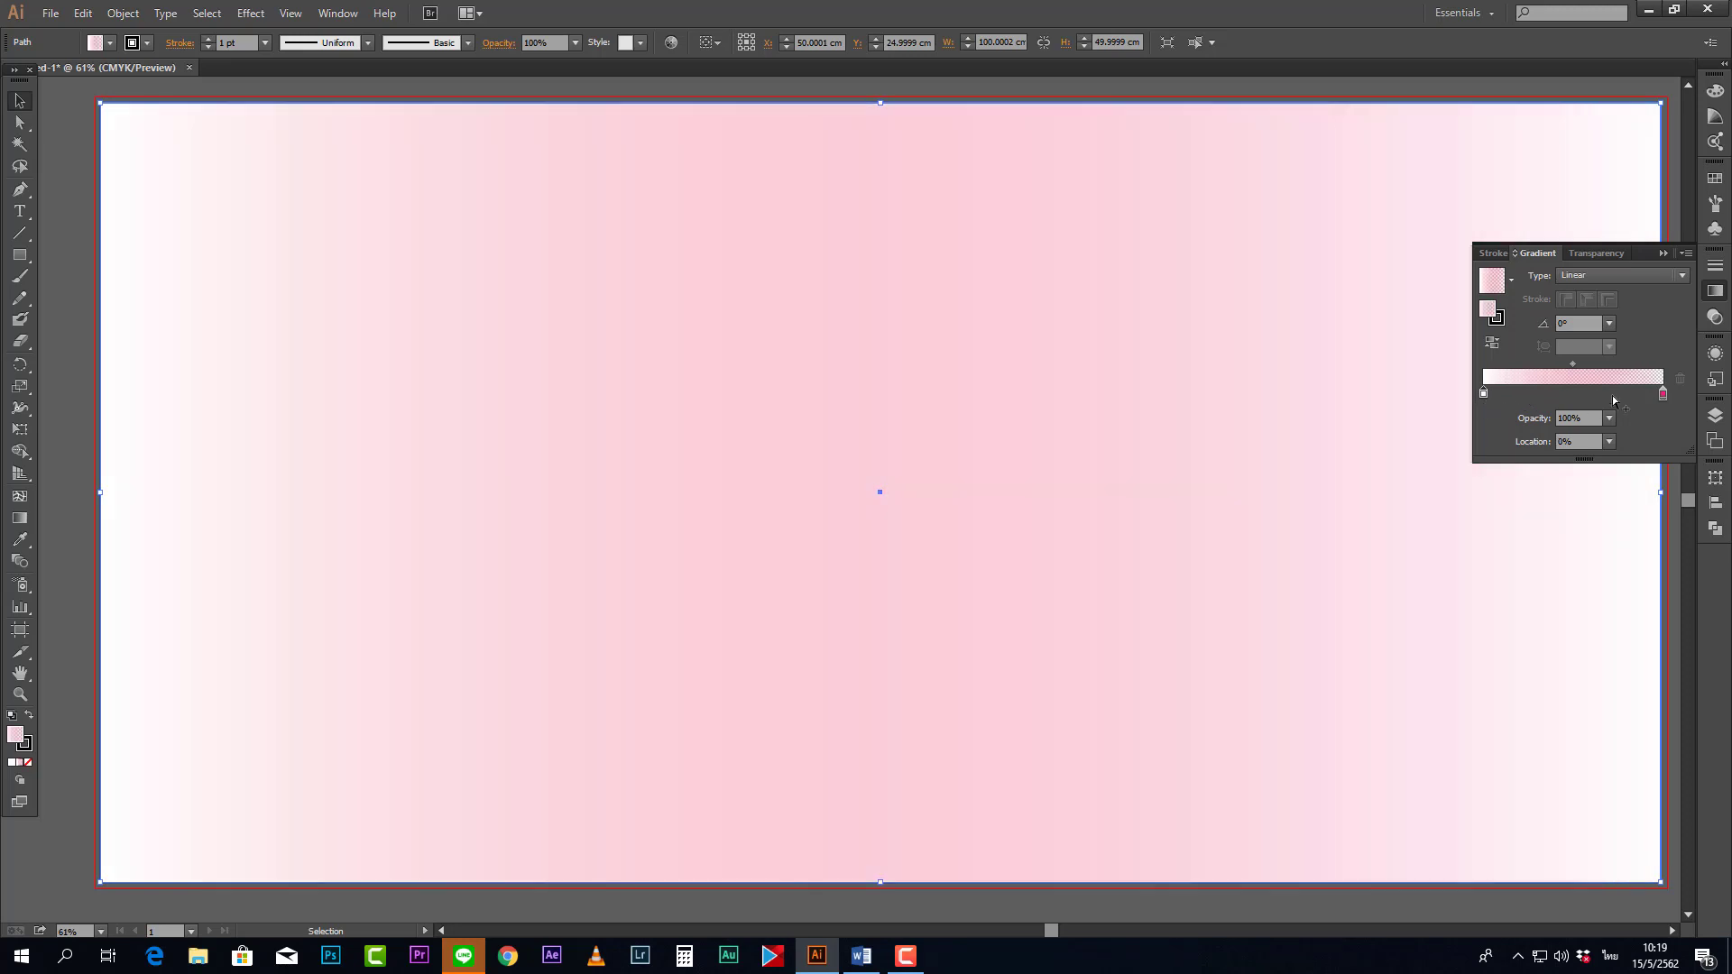
- Set the gradient's ending color stop to white and its starting color stop to magenta
double_click(1664, 394)
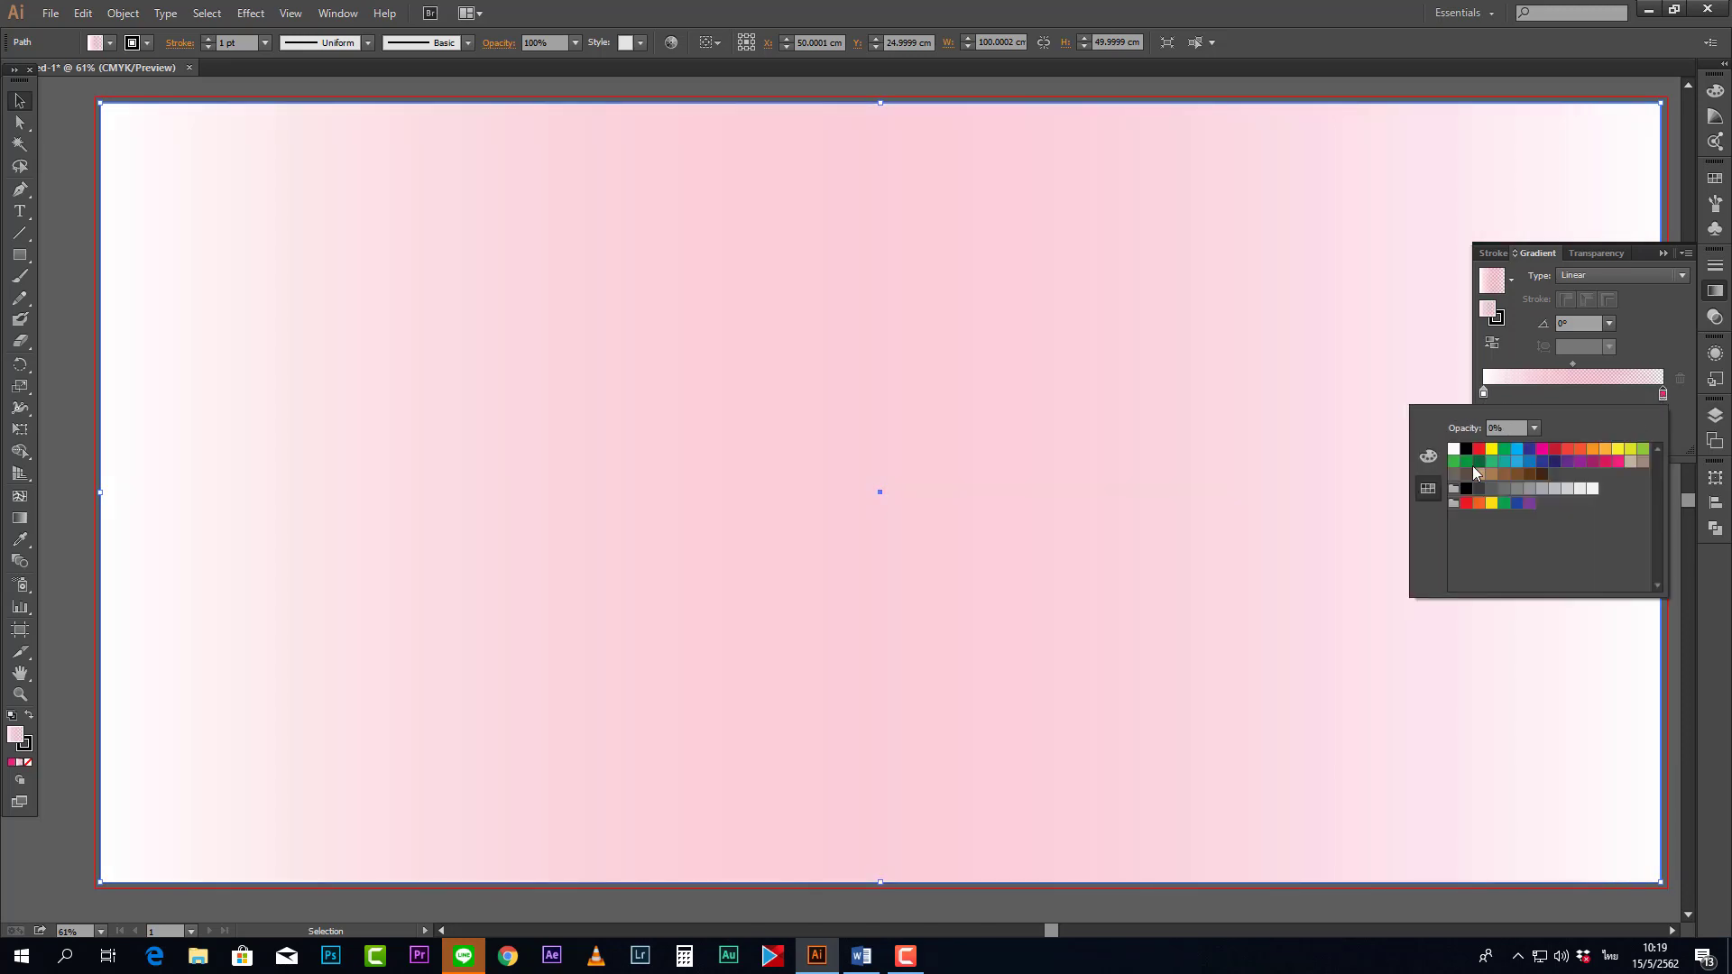
left_click(1453, 449)
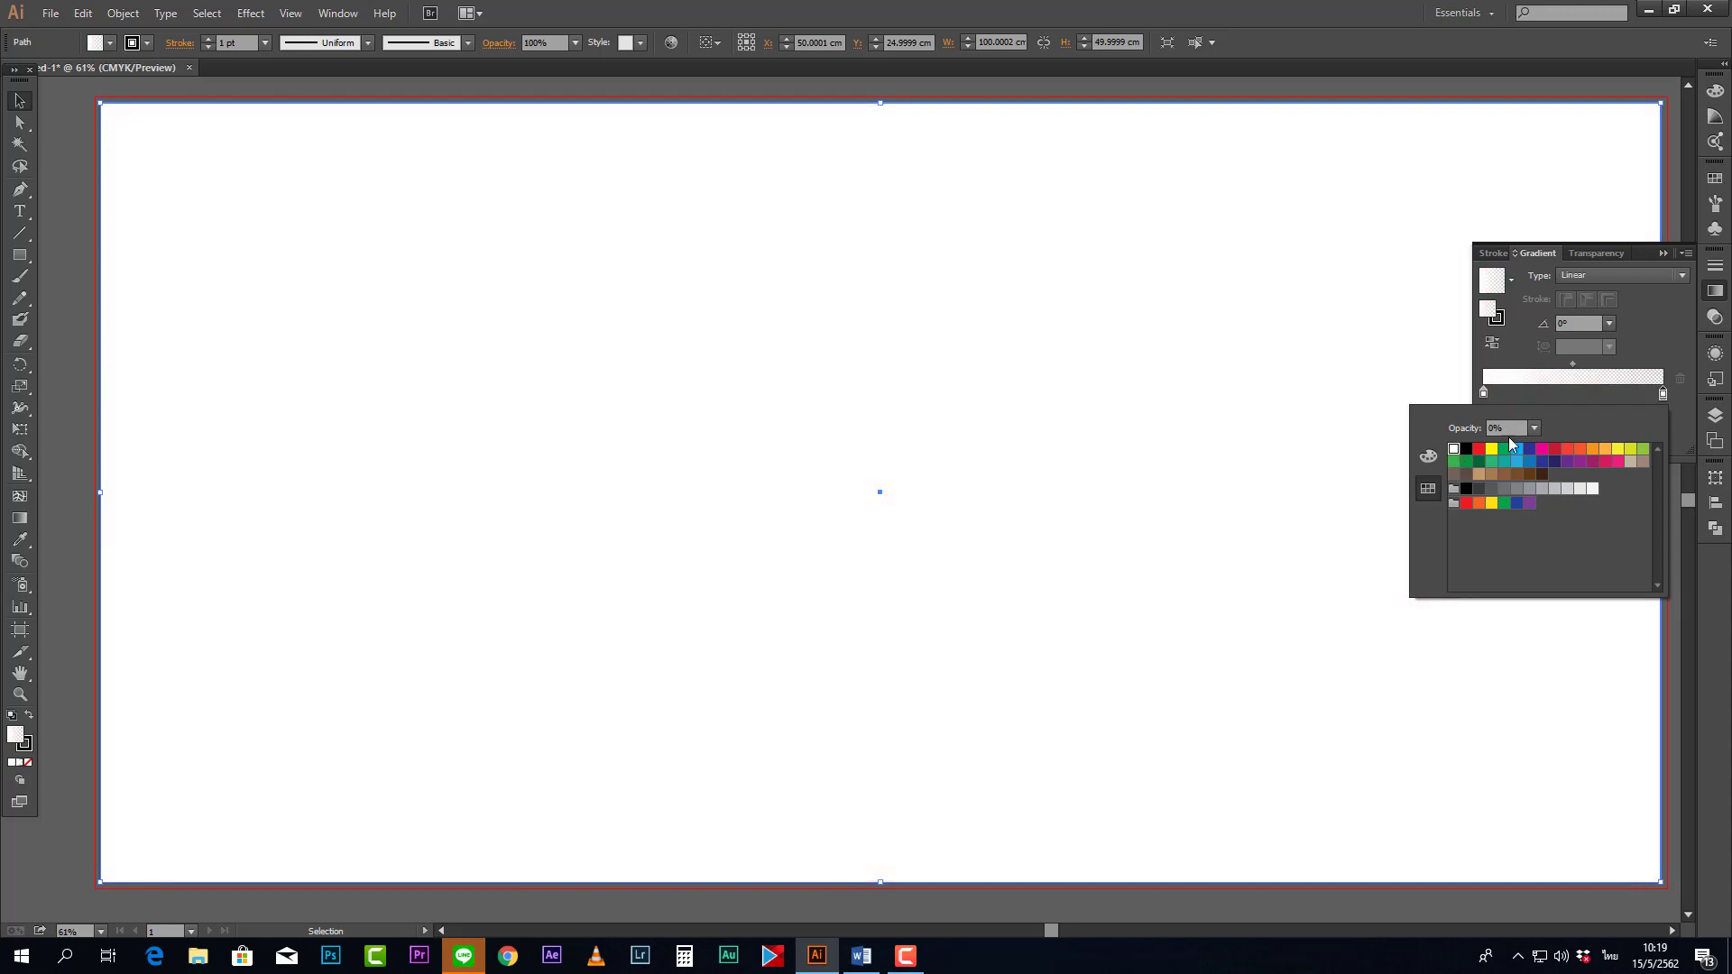
double_click(1483, 393)
left_click(1543, 448)
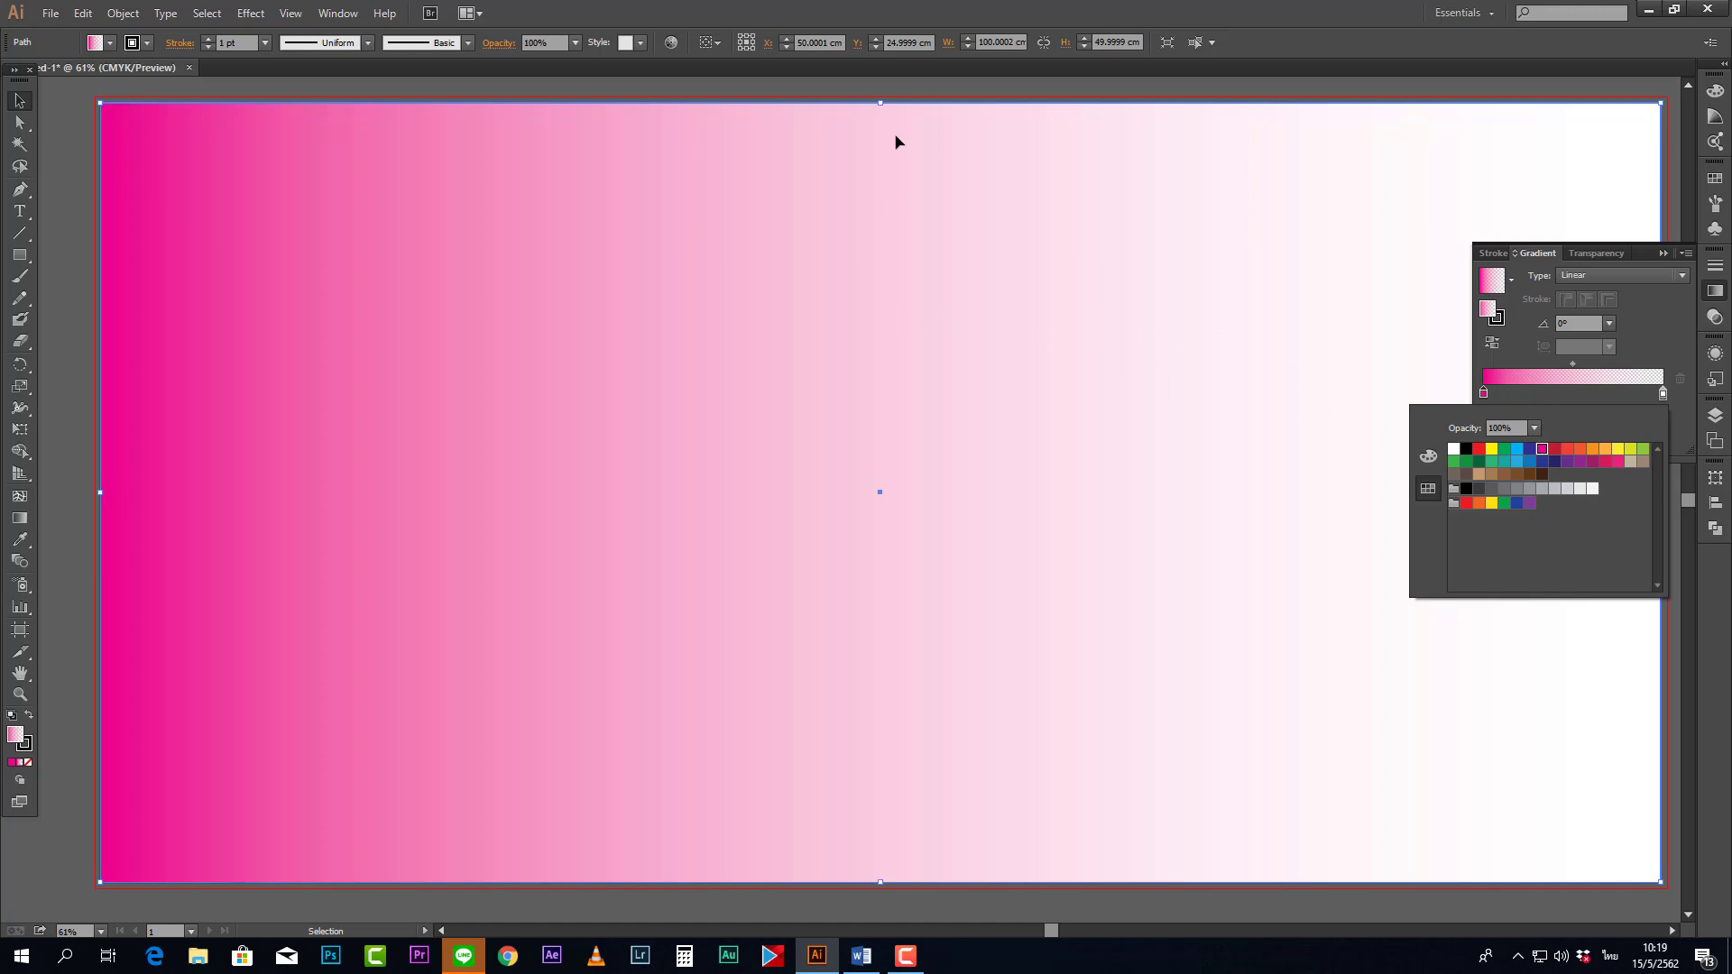
- Try an extra color stop at about 75%, remove the surplus stop, and return the ending stop to 100%
left_click(1593, 394)
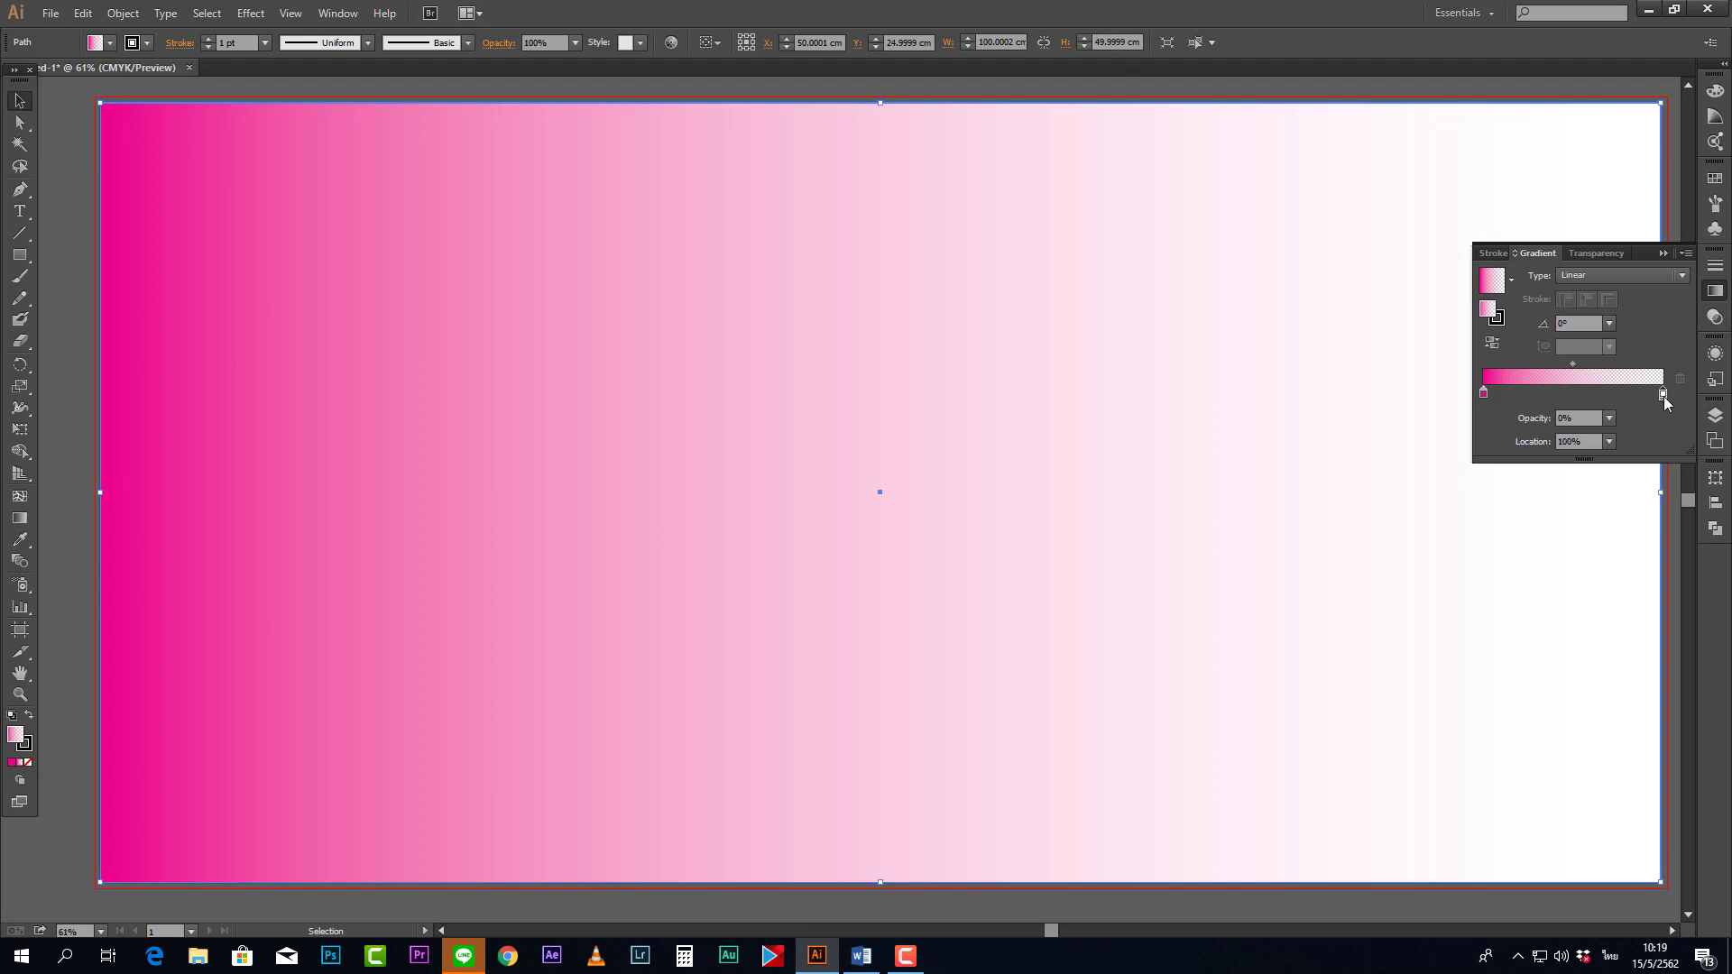
left_click_drag(1664, 395, 1635, 395)
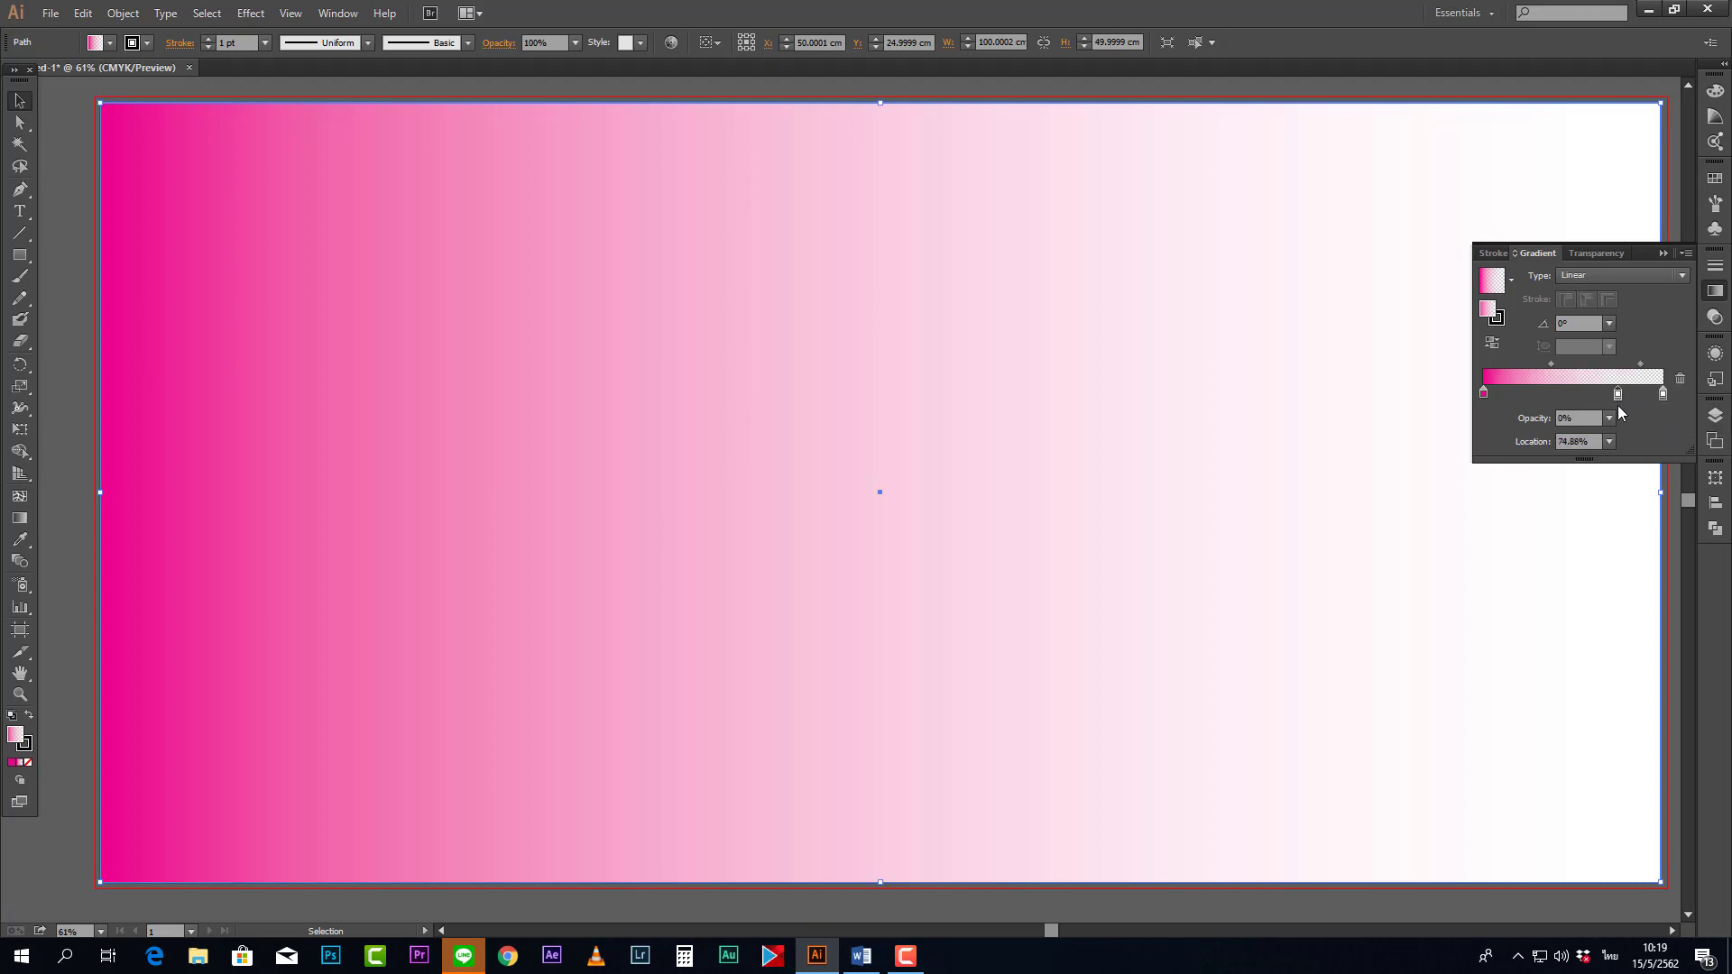
key("Delete")
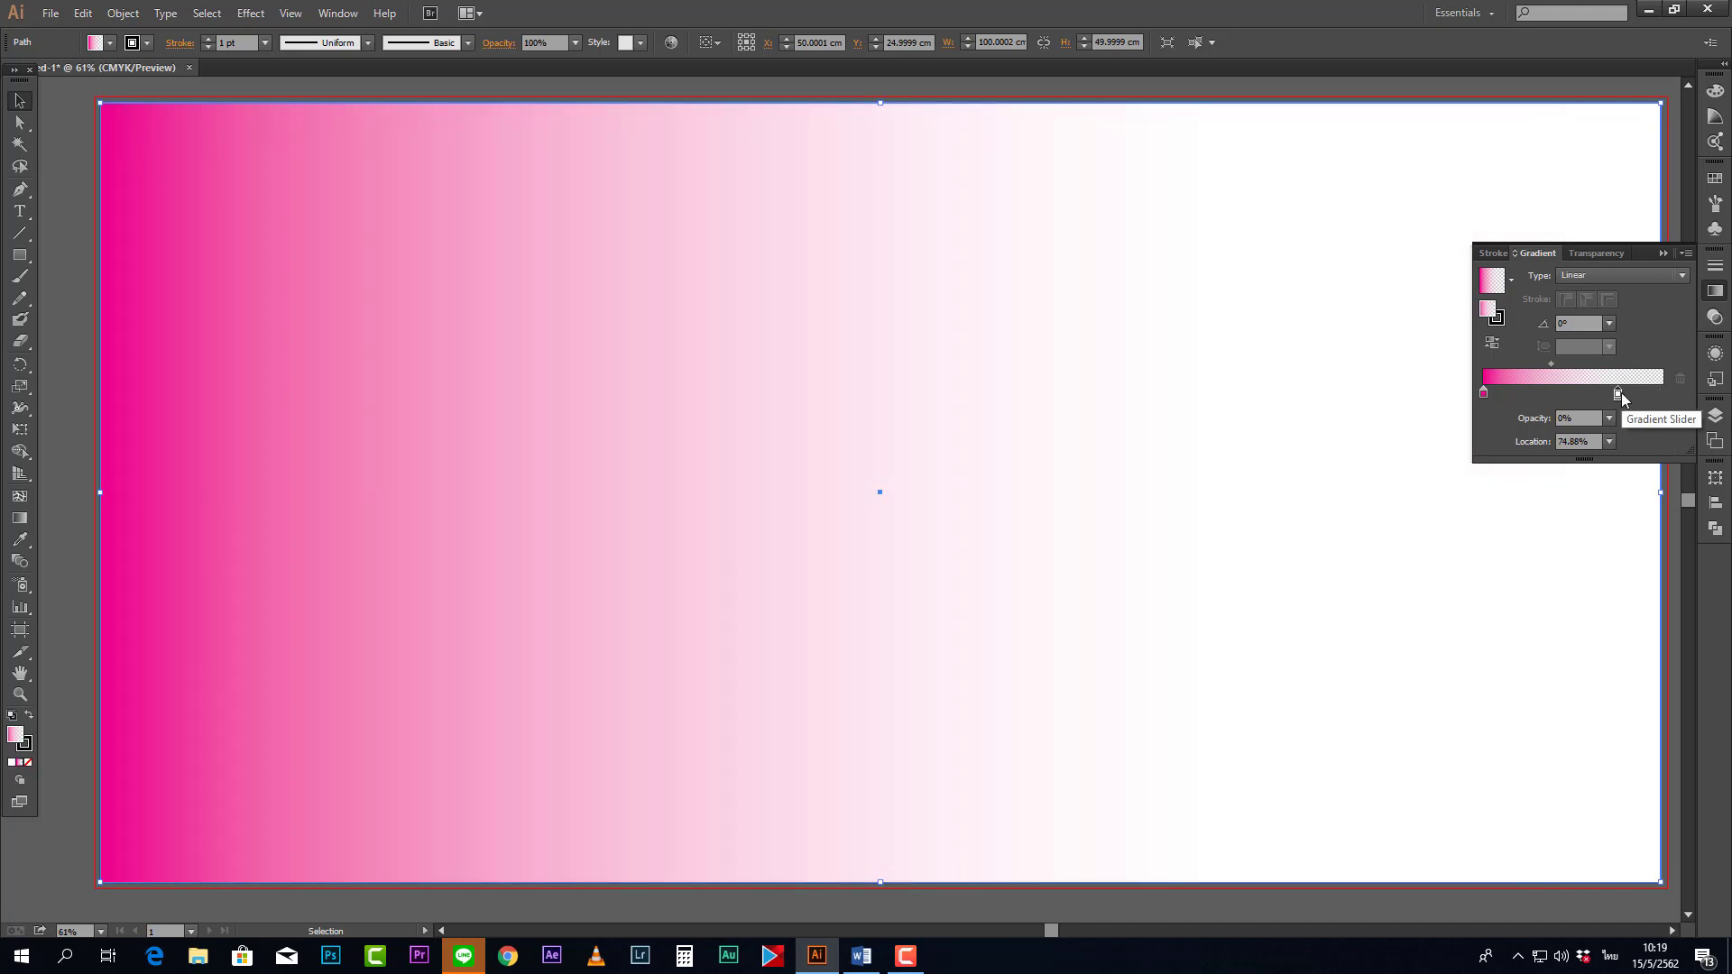
left_click_drag(1622, 391, 1684, 397)
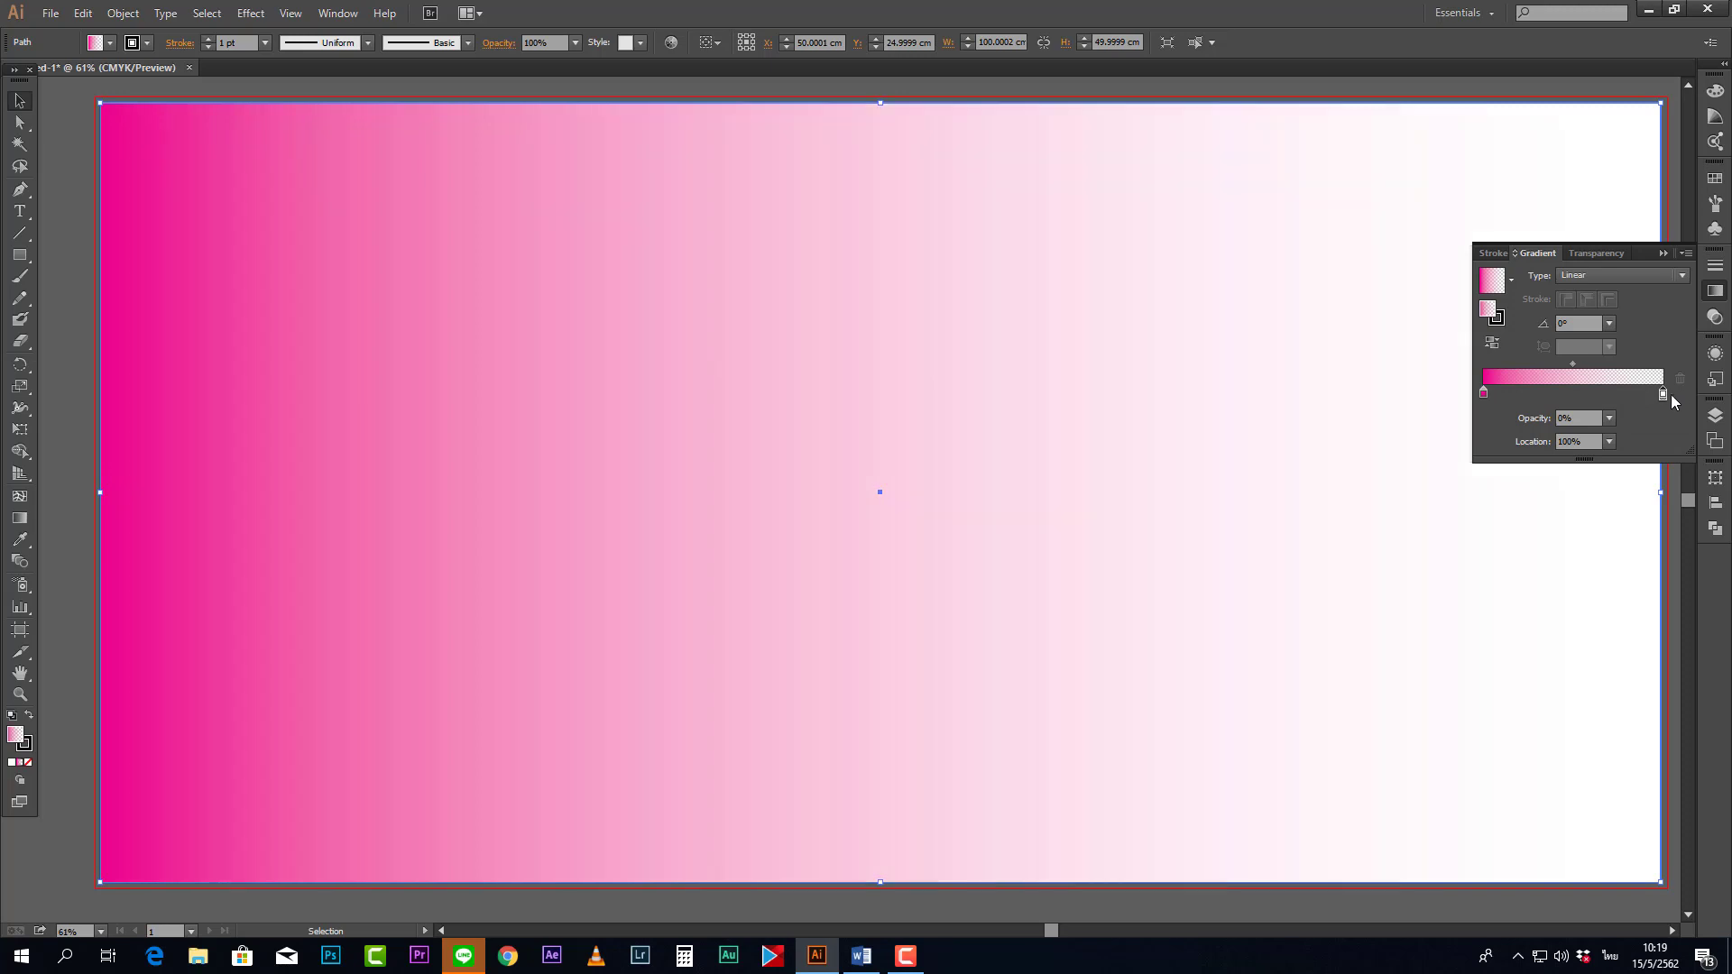
- Add a light blue color stop near the middle of the gradient and move it to about 41%
left_click(1573, 395)
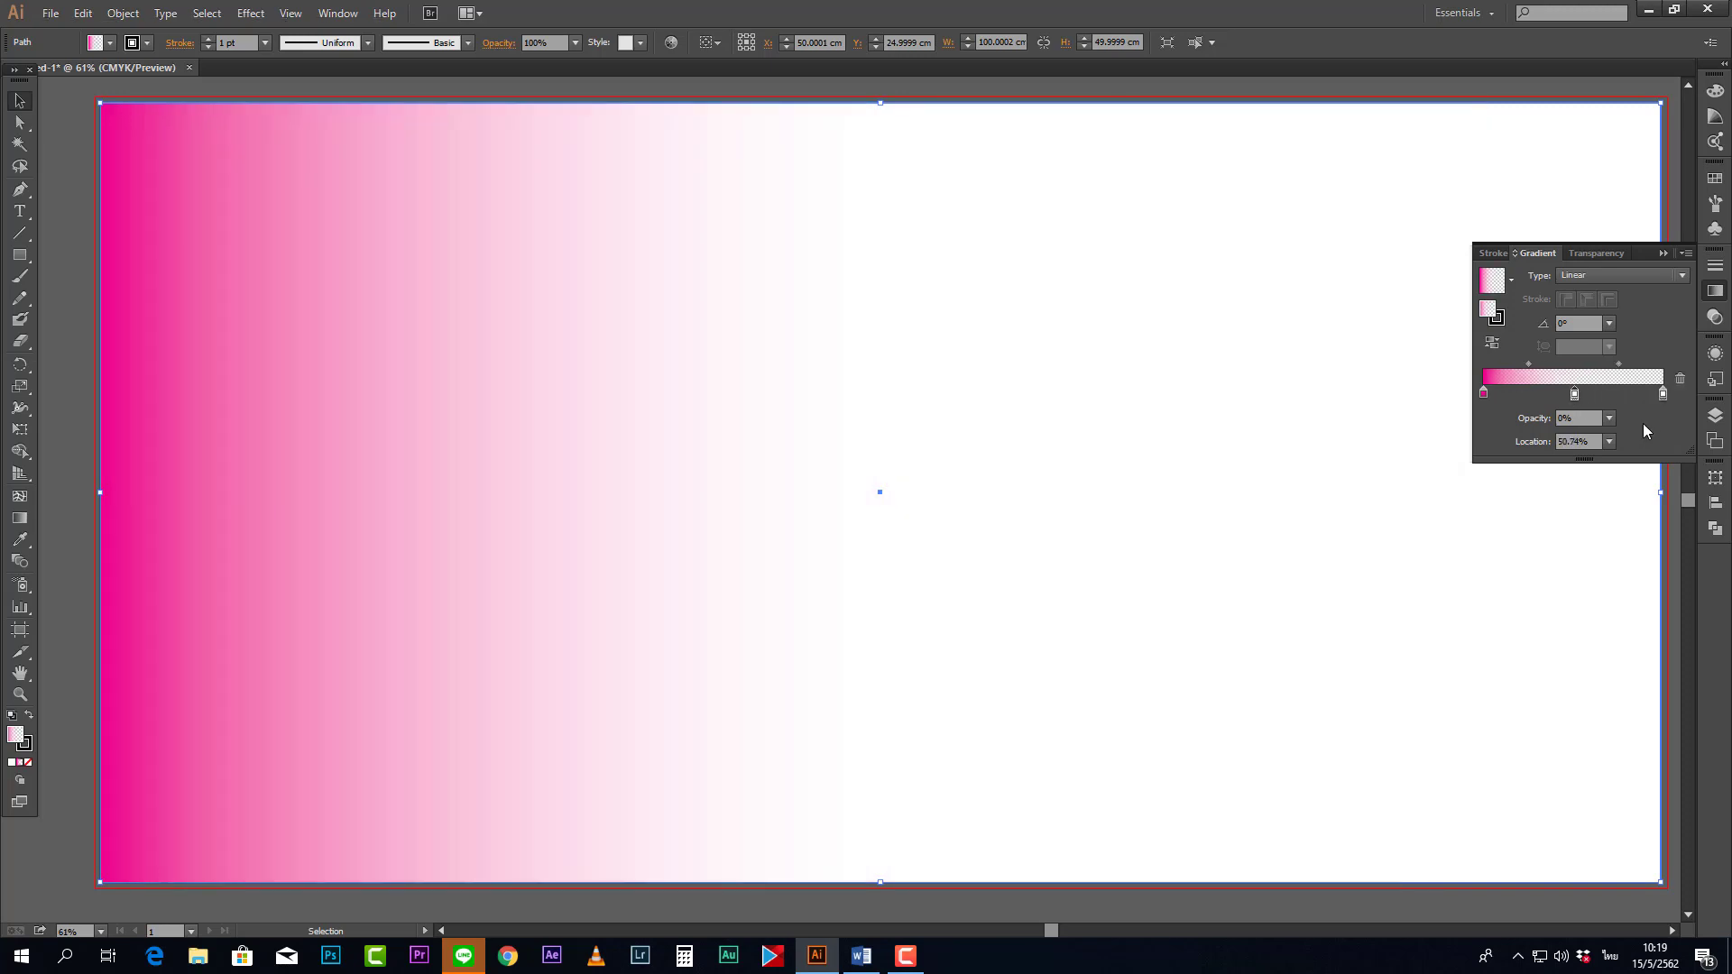
double_click(1575, 395)
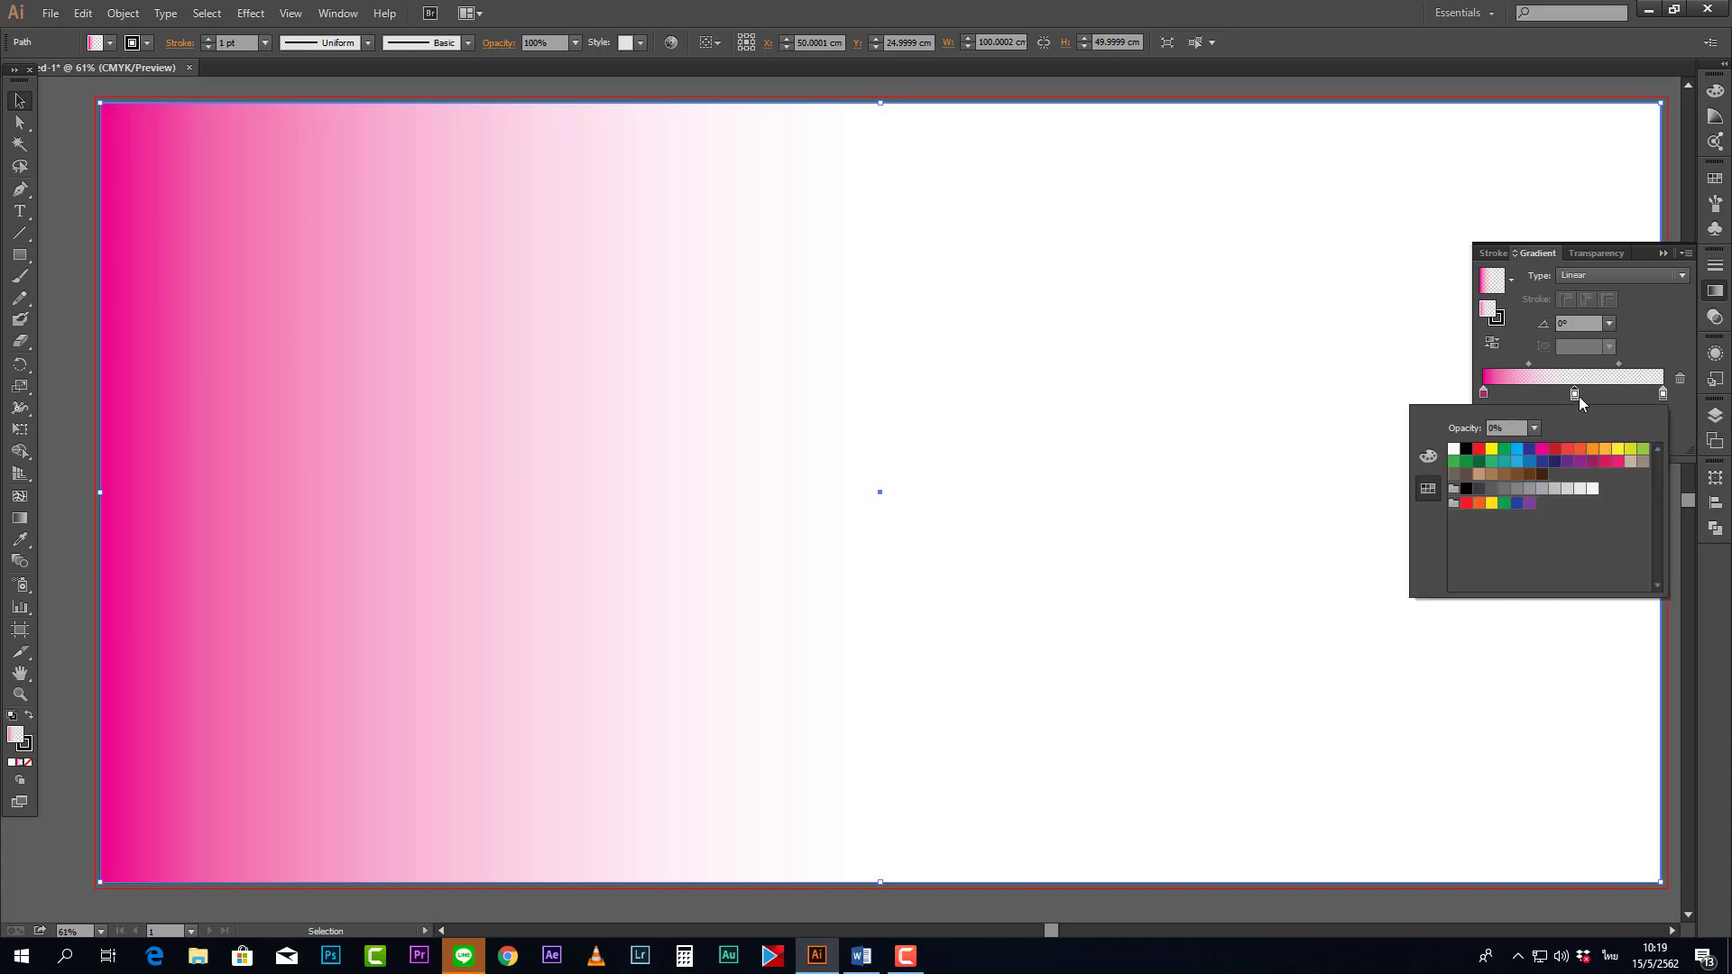
left_click(1513, 449)
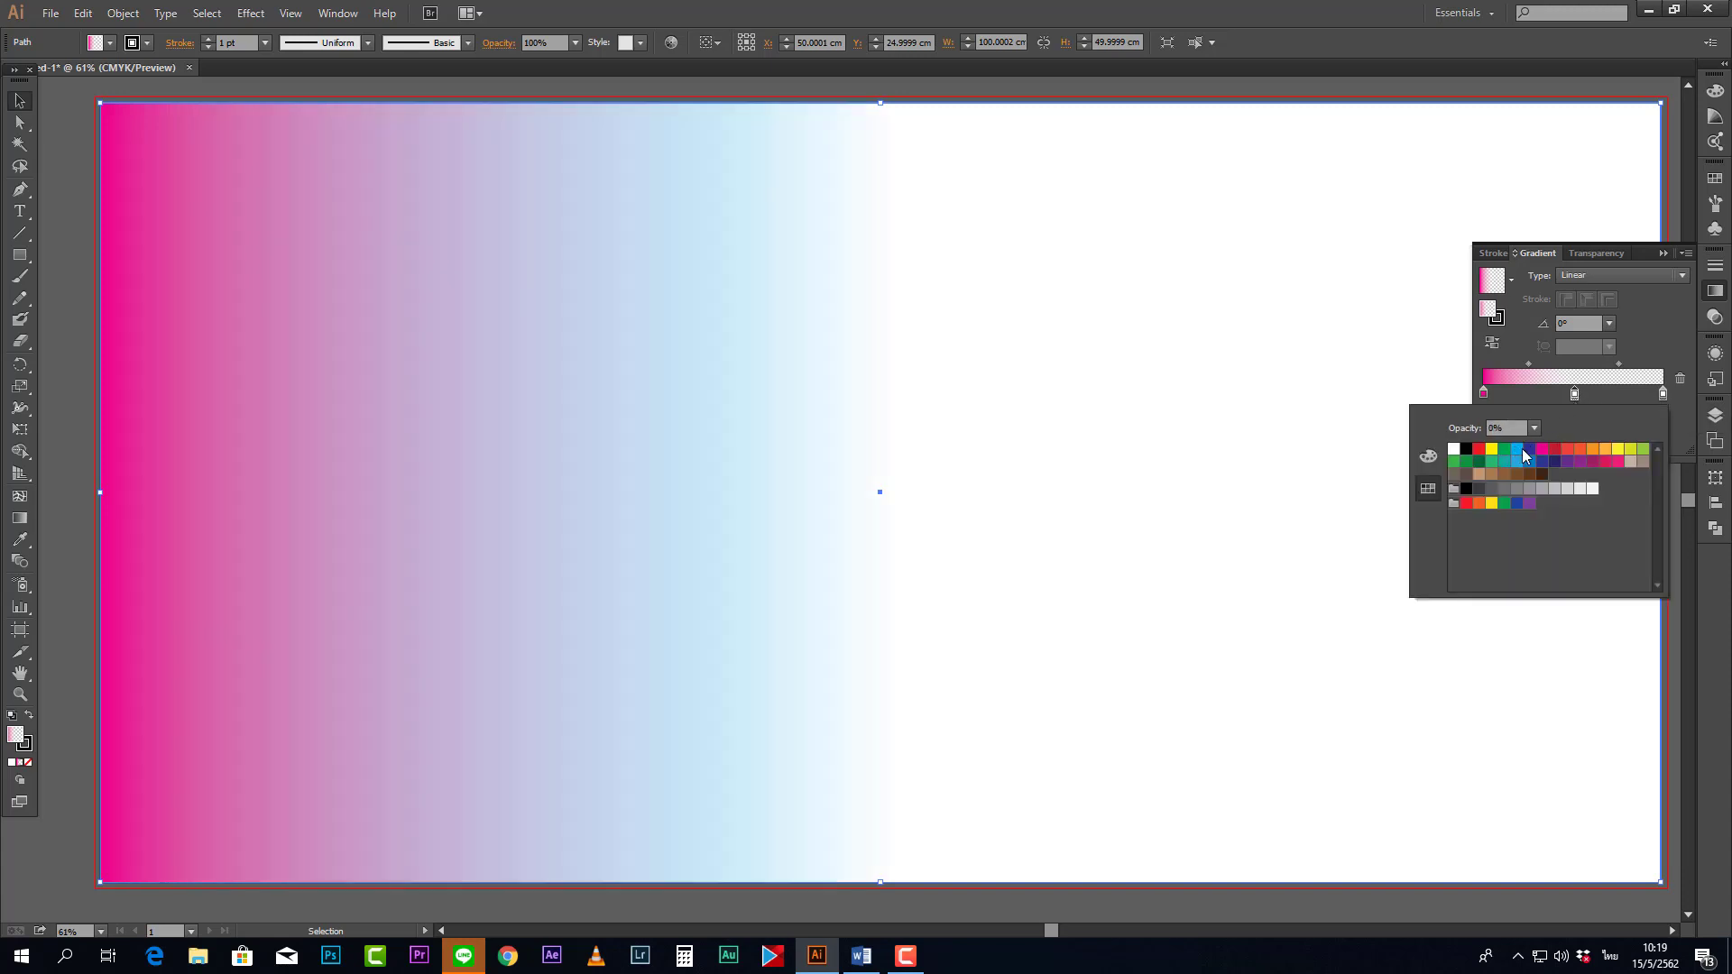
mouse_move(1575, 393)
left_mouse_down()
mouse_move(1632, 397)
mouse_move(1557, 386)
left_mouse_up()
double_click(1557, 392)
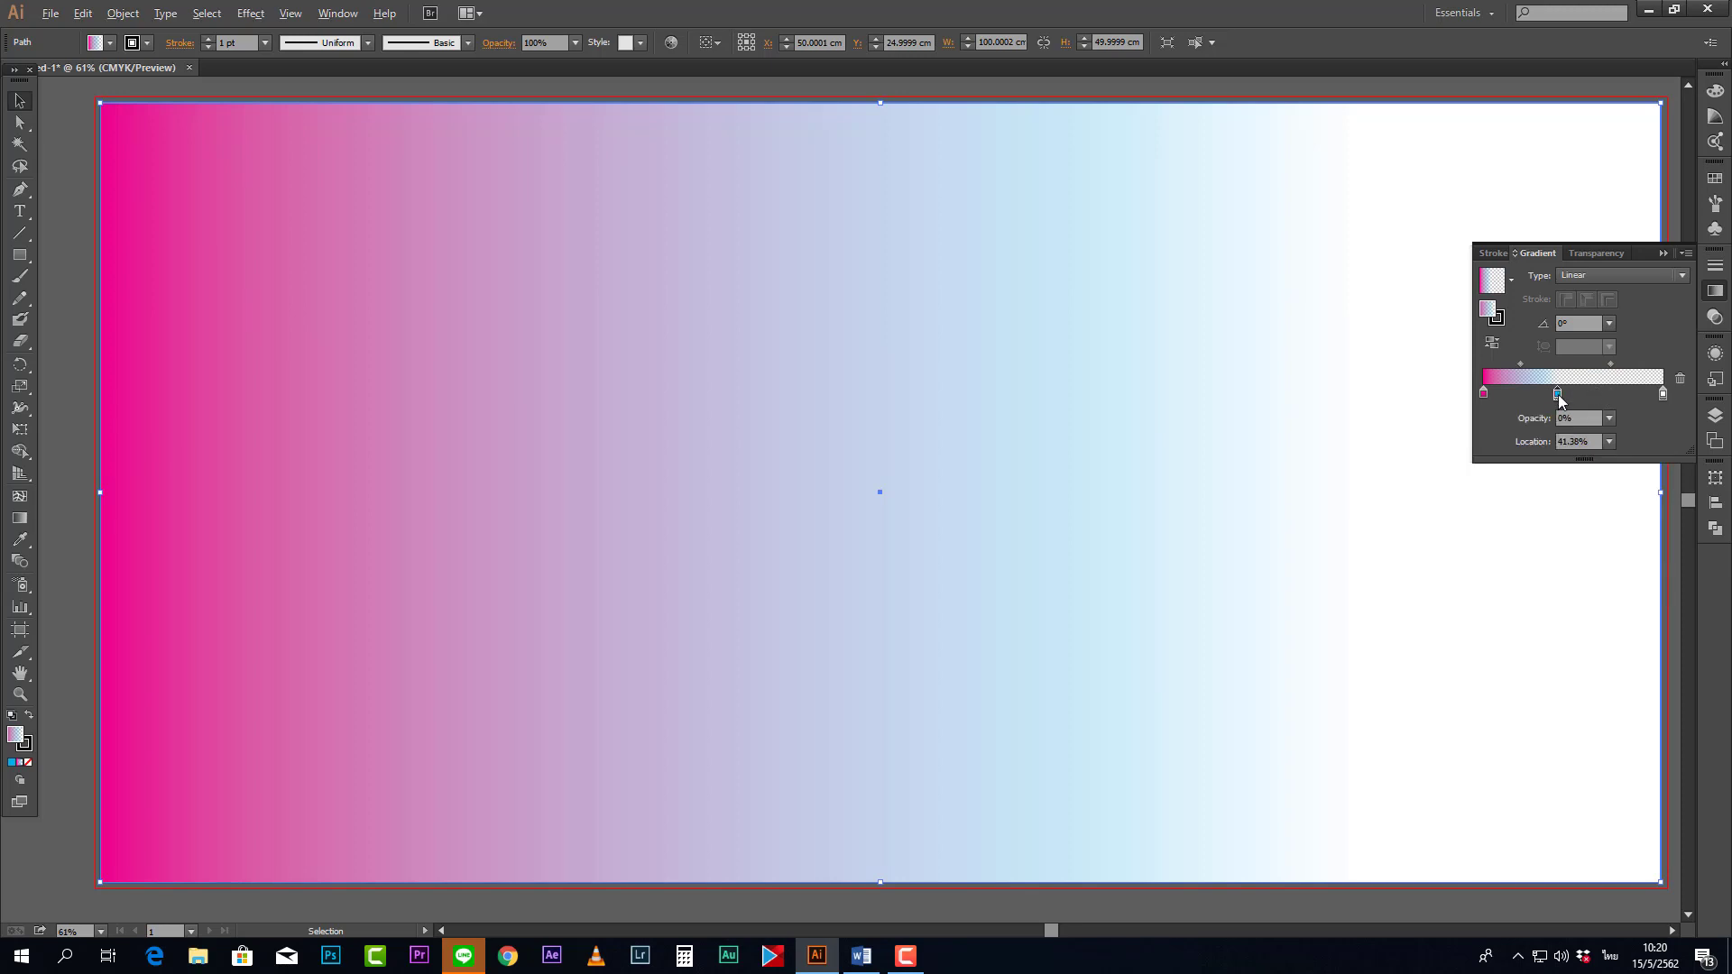
- Add another color stop at about 70%, try the light green swatch on it, and undo the last gradient change
left_click(1612, 397)
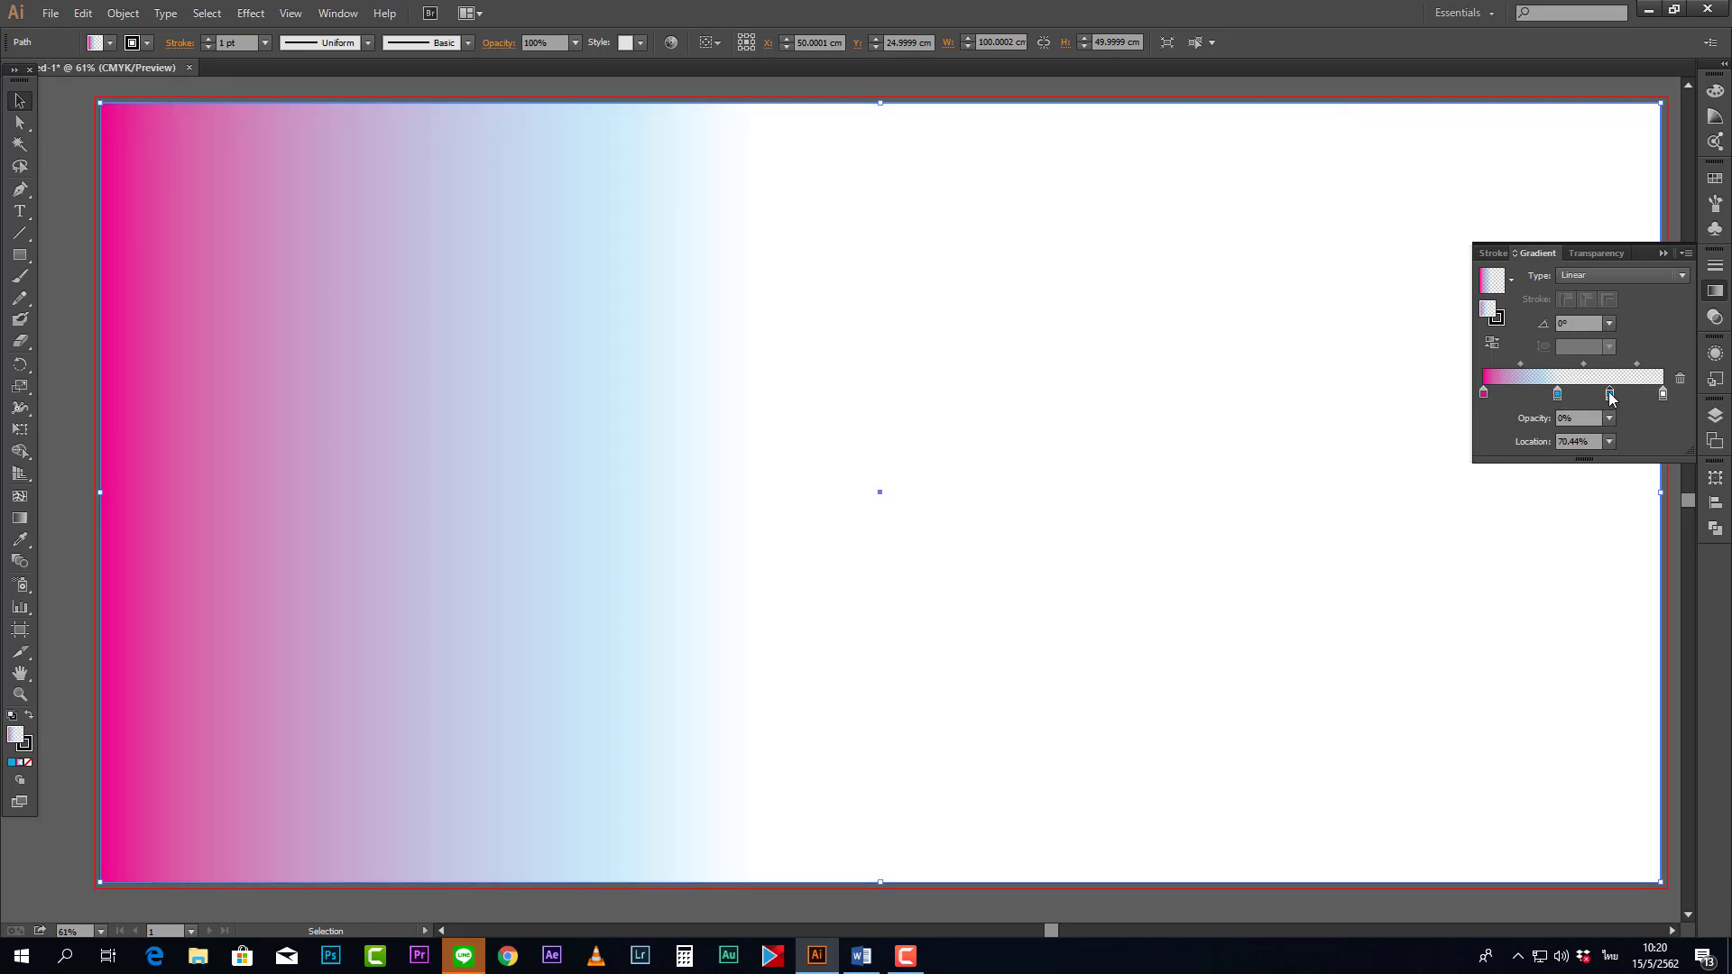
double_click(1611, 395)
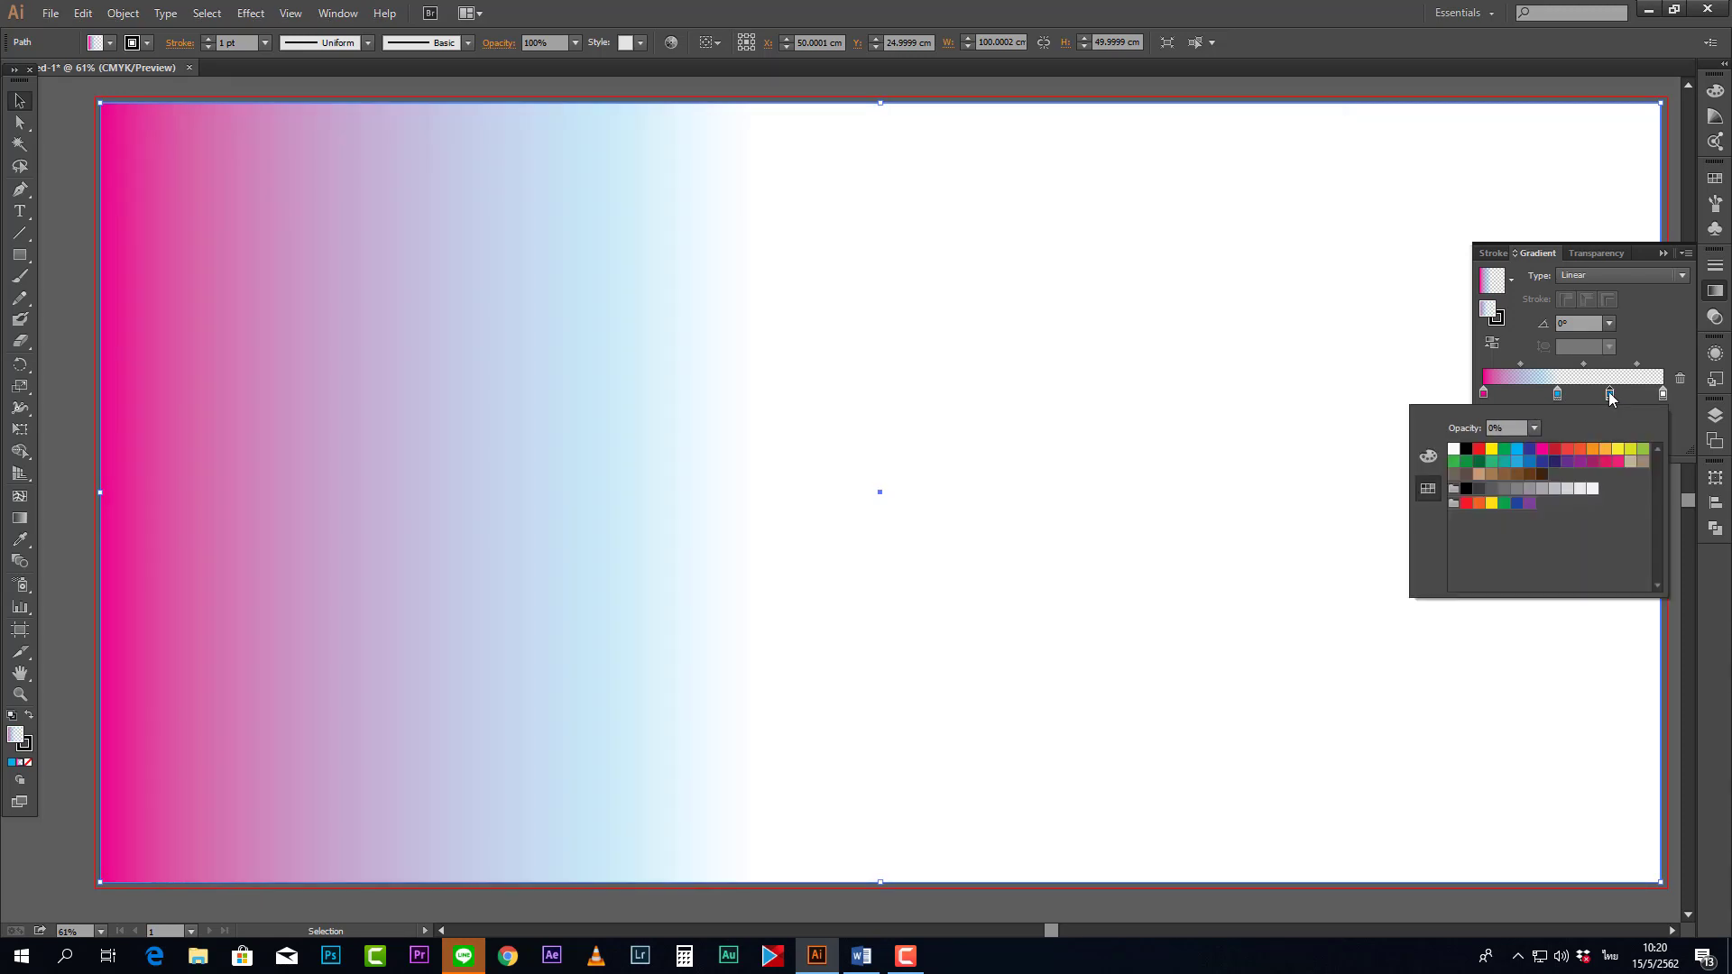
left_click(1643, 449)
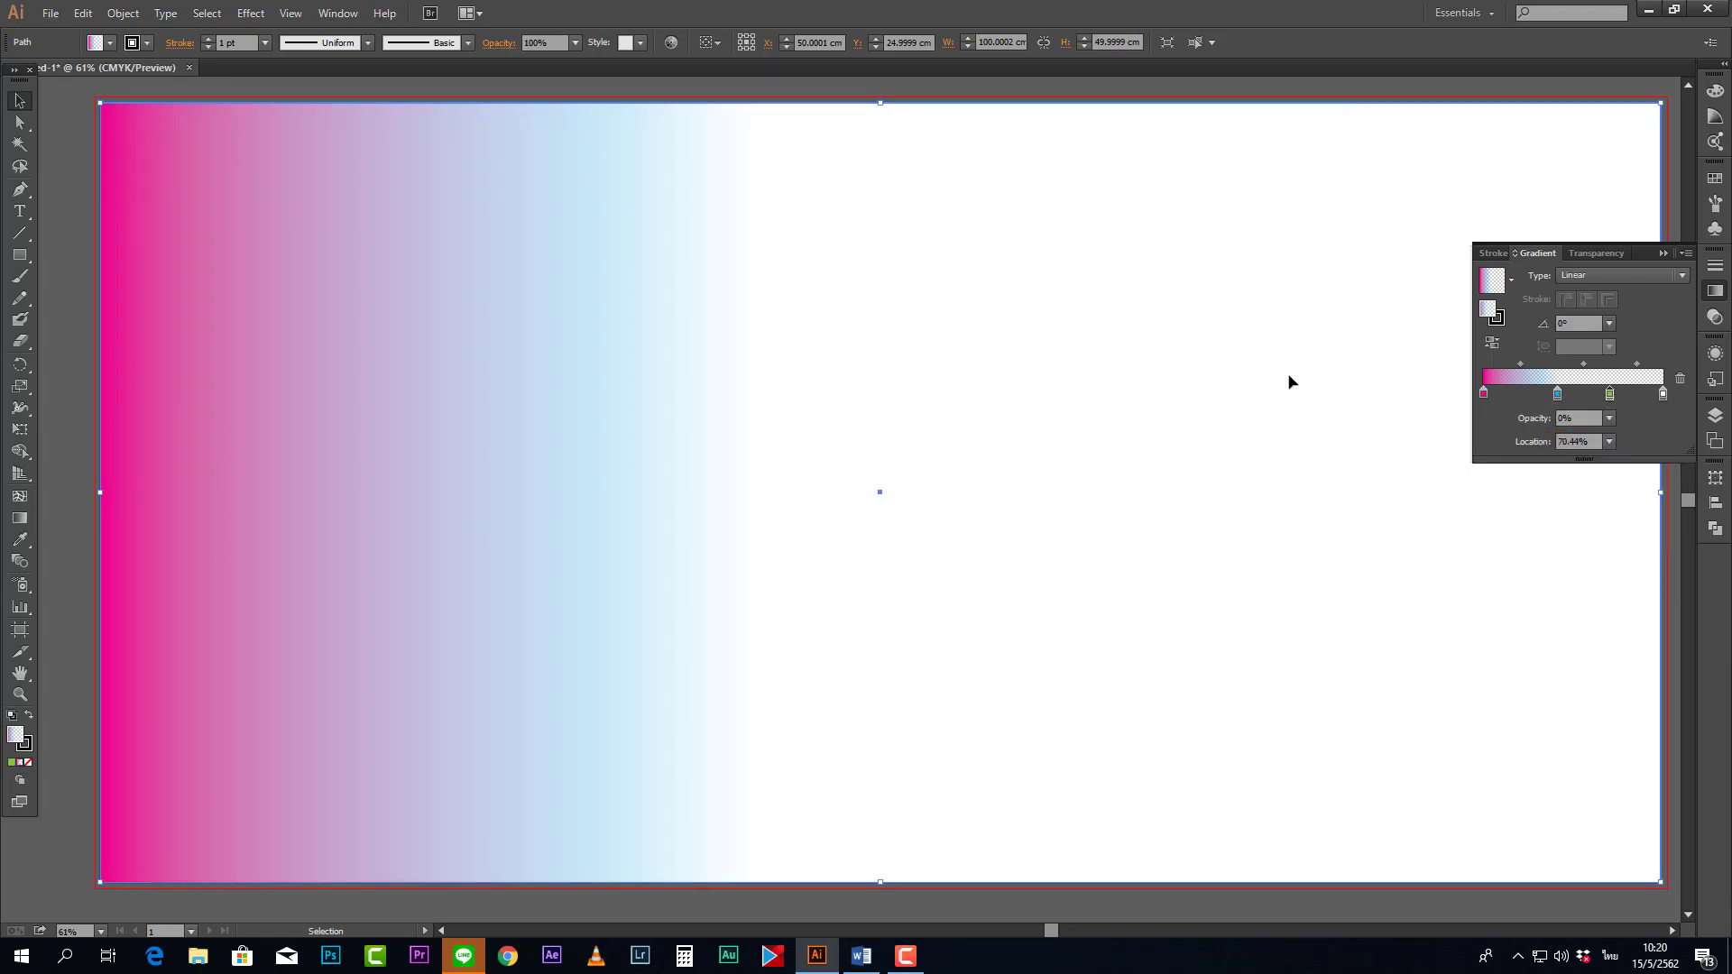
key("ctrl+z")
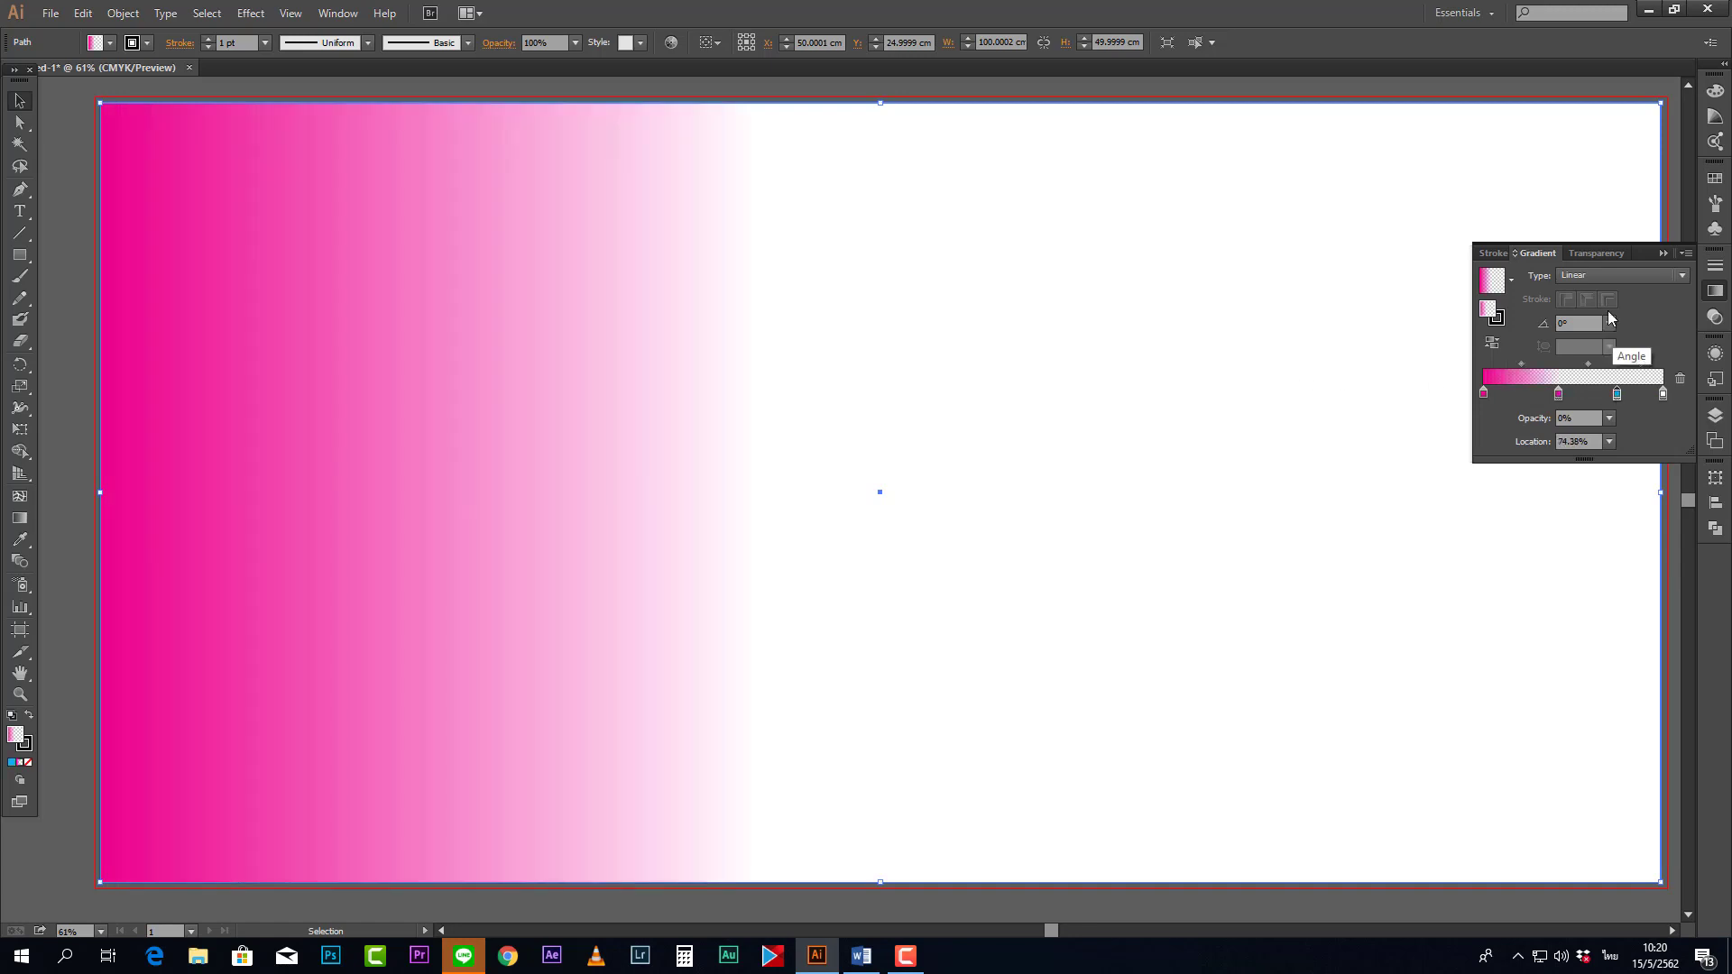
- Try gradient angles of 135°, 90°, 30°, -90° and 120° on the rectangle
left_click(1610, 323)
left_click(1628, 382)
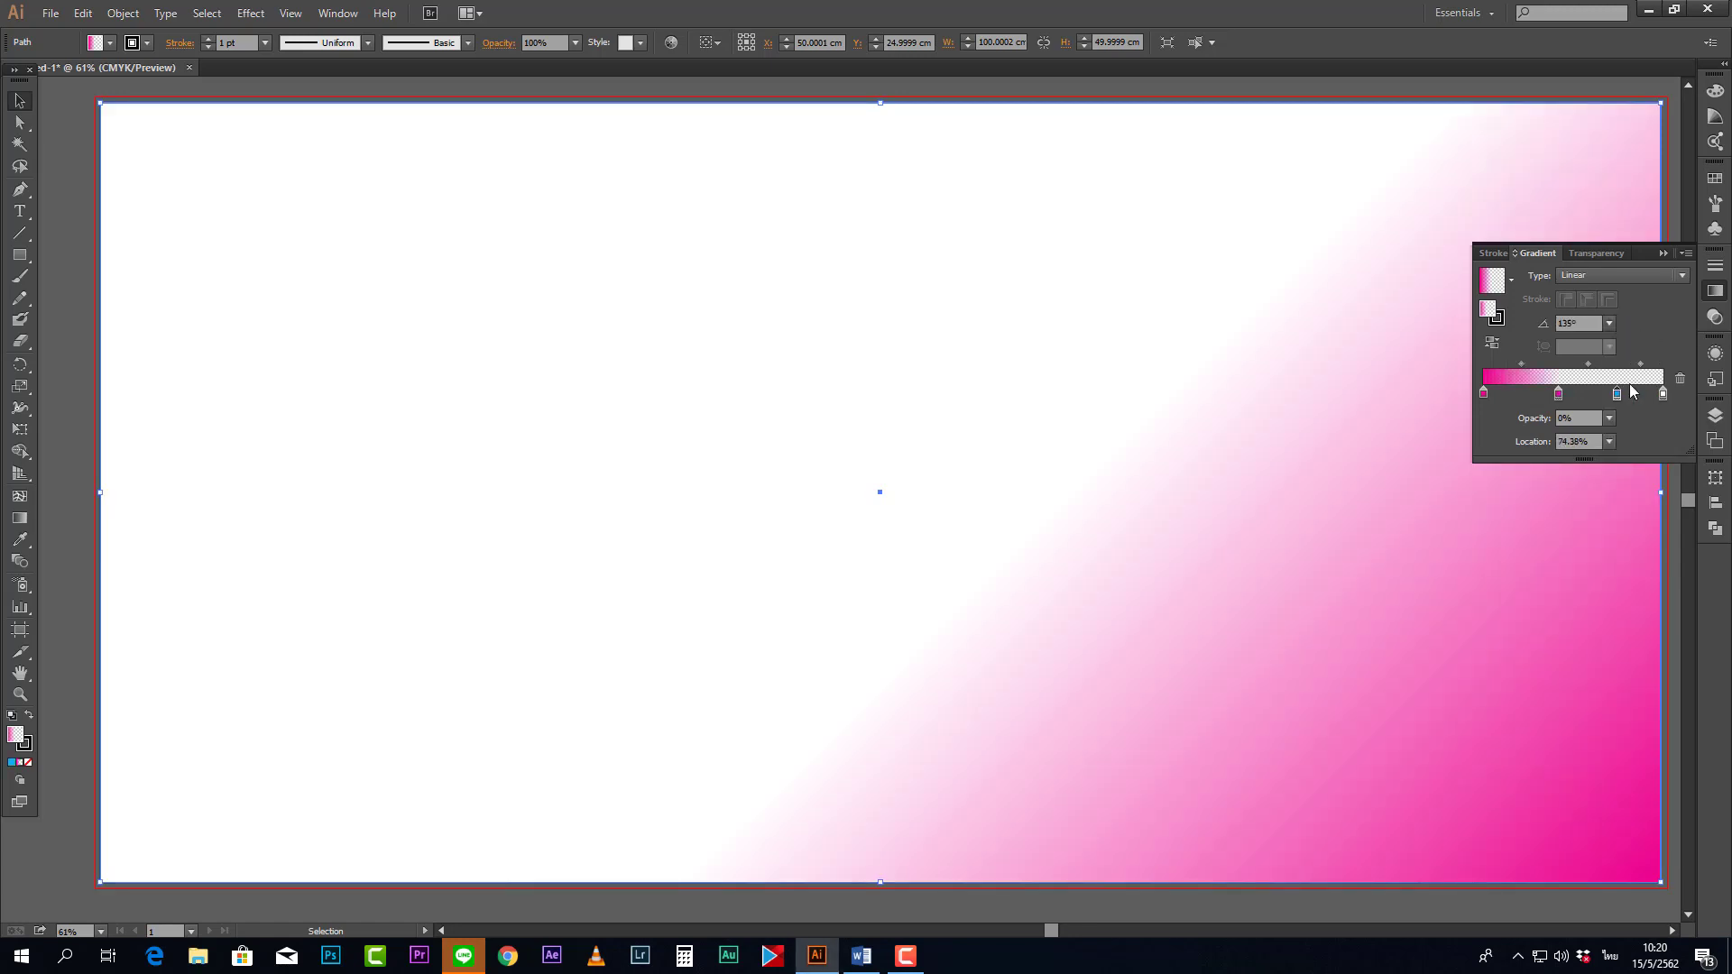
left_click(1610, 323)
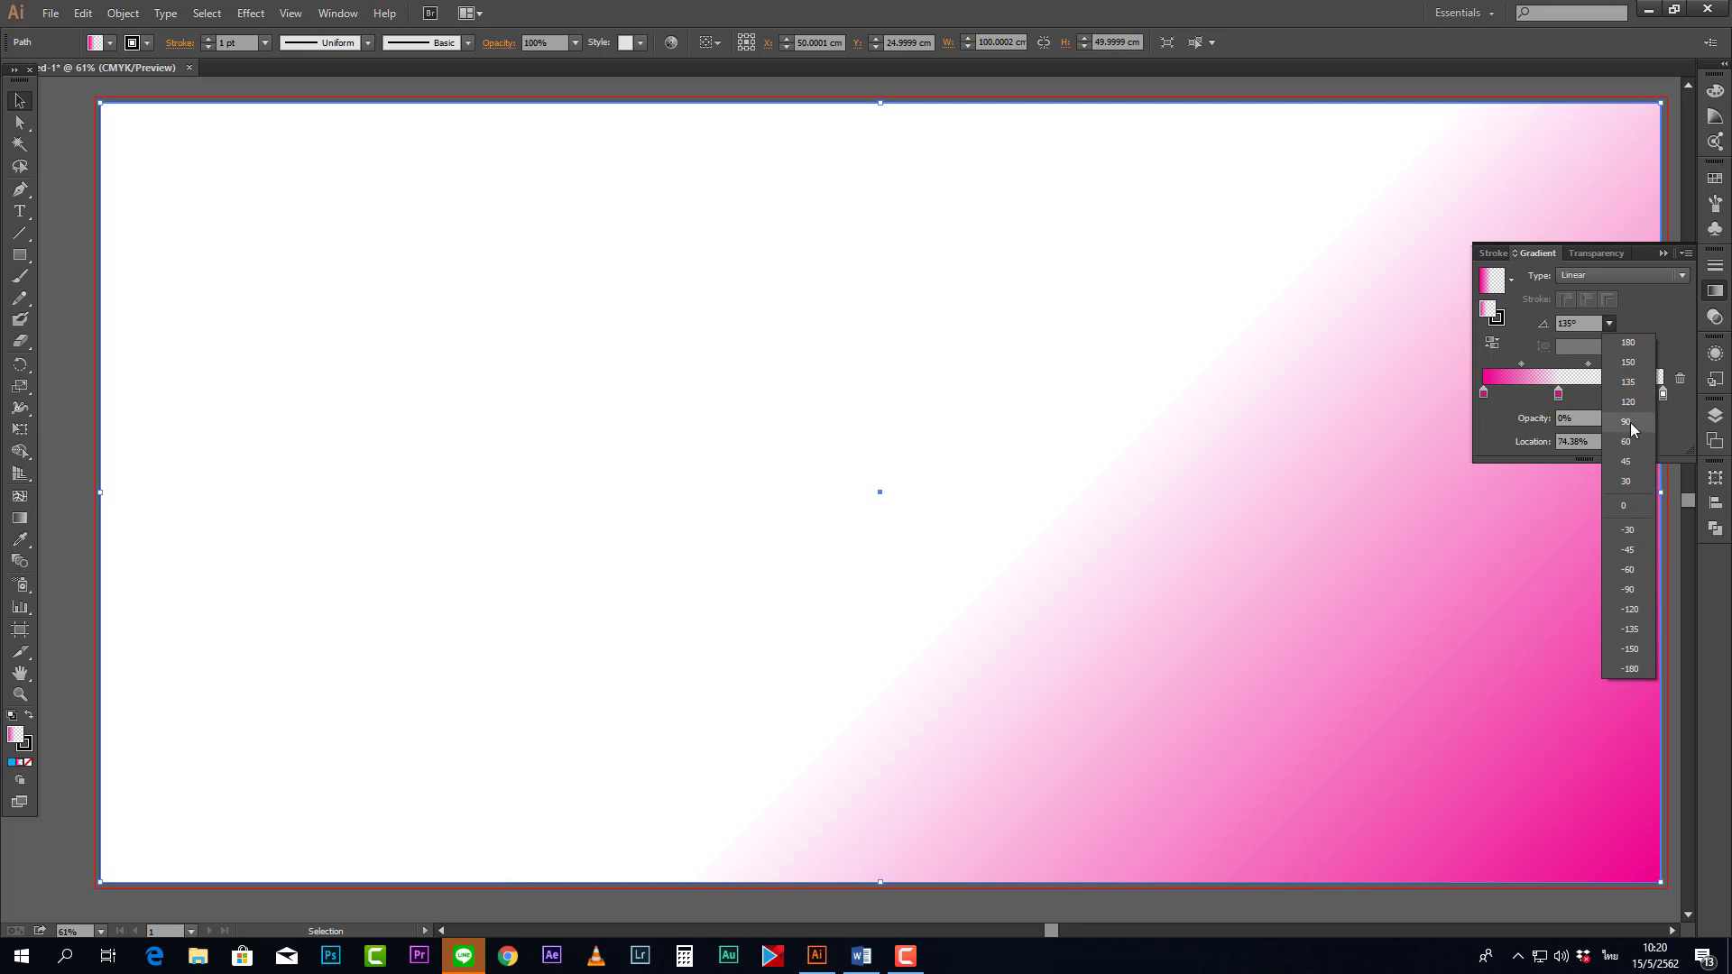
left_click(1629, 422)
left_click(1614, 322)
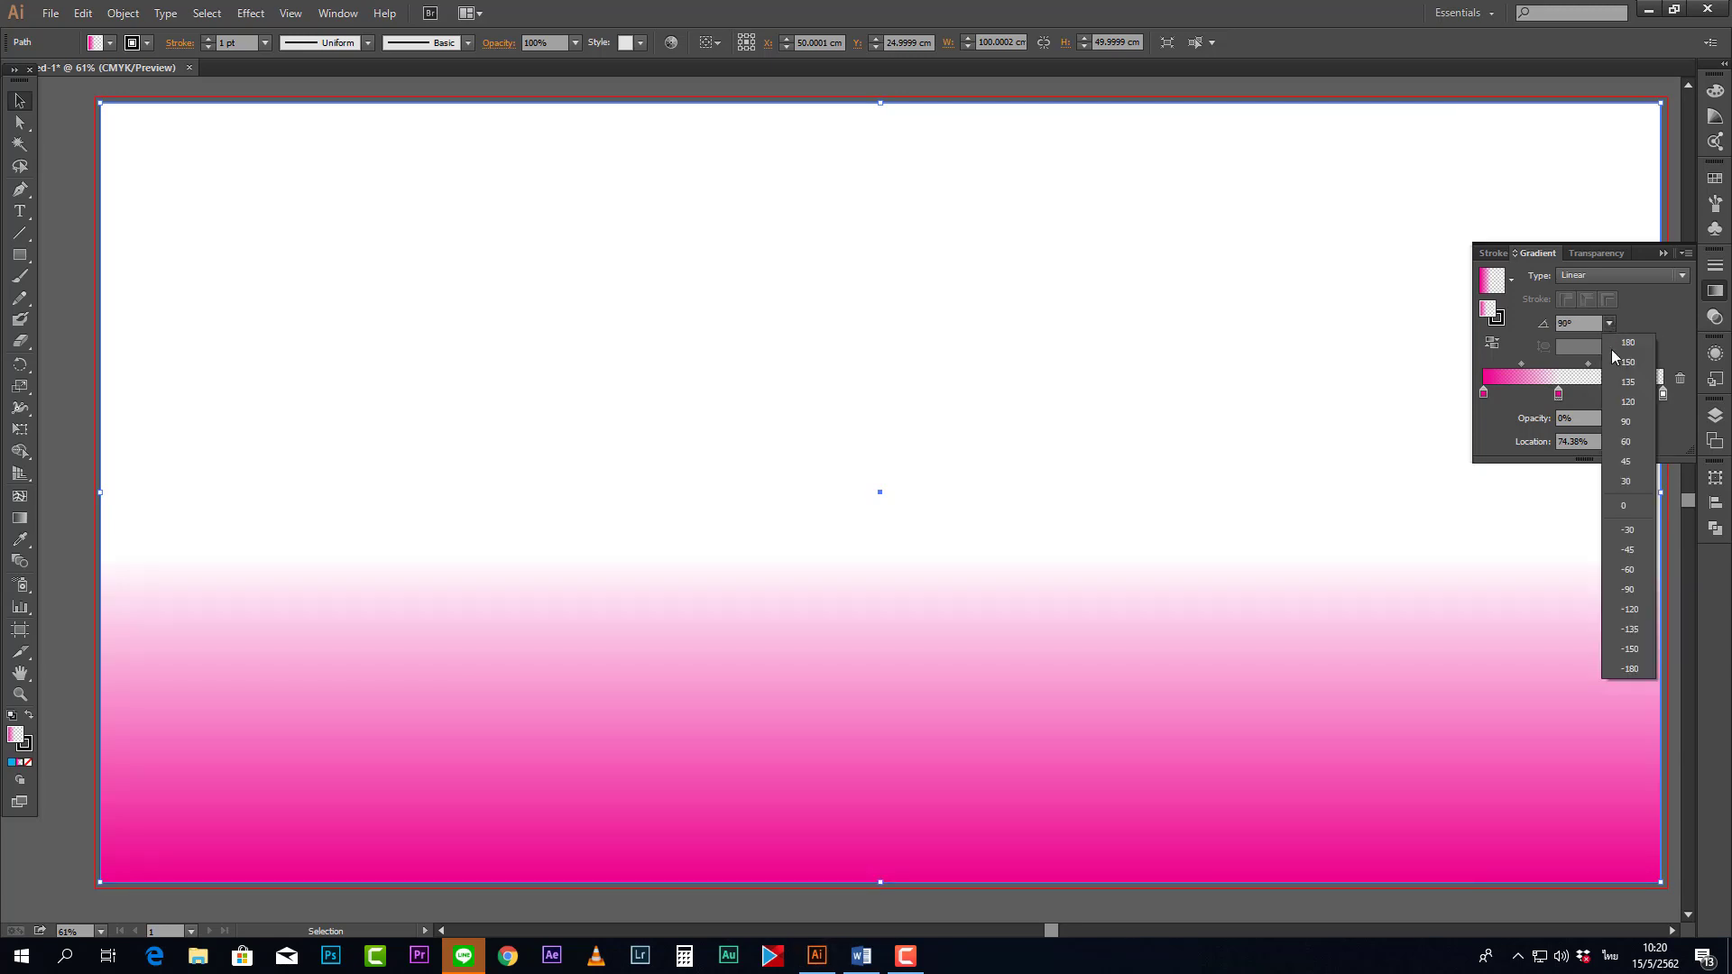
left_click(1631, 479)
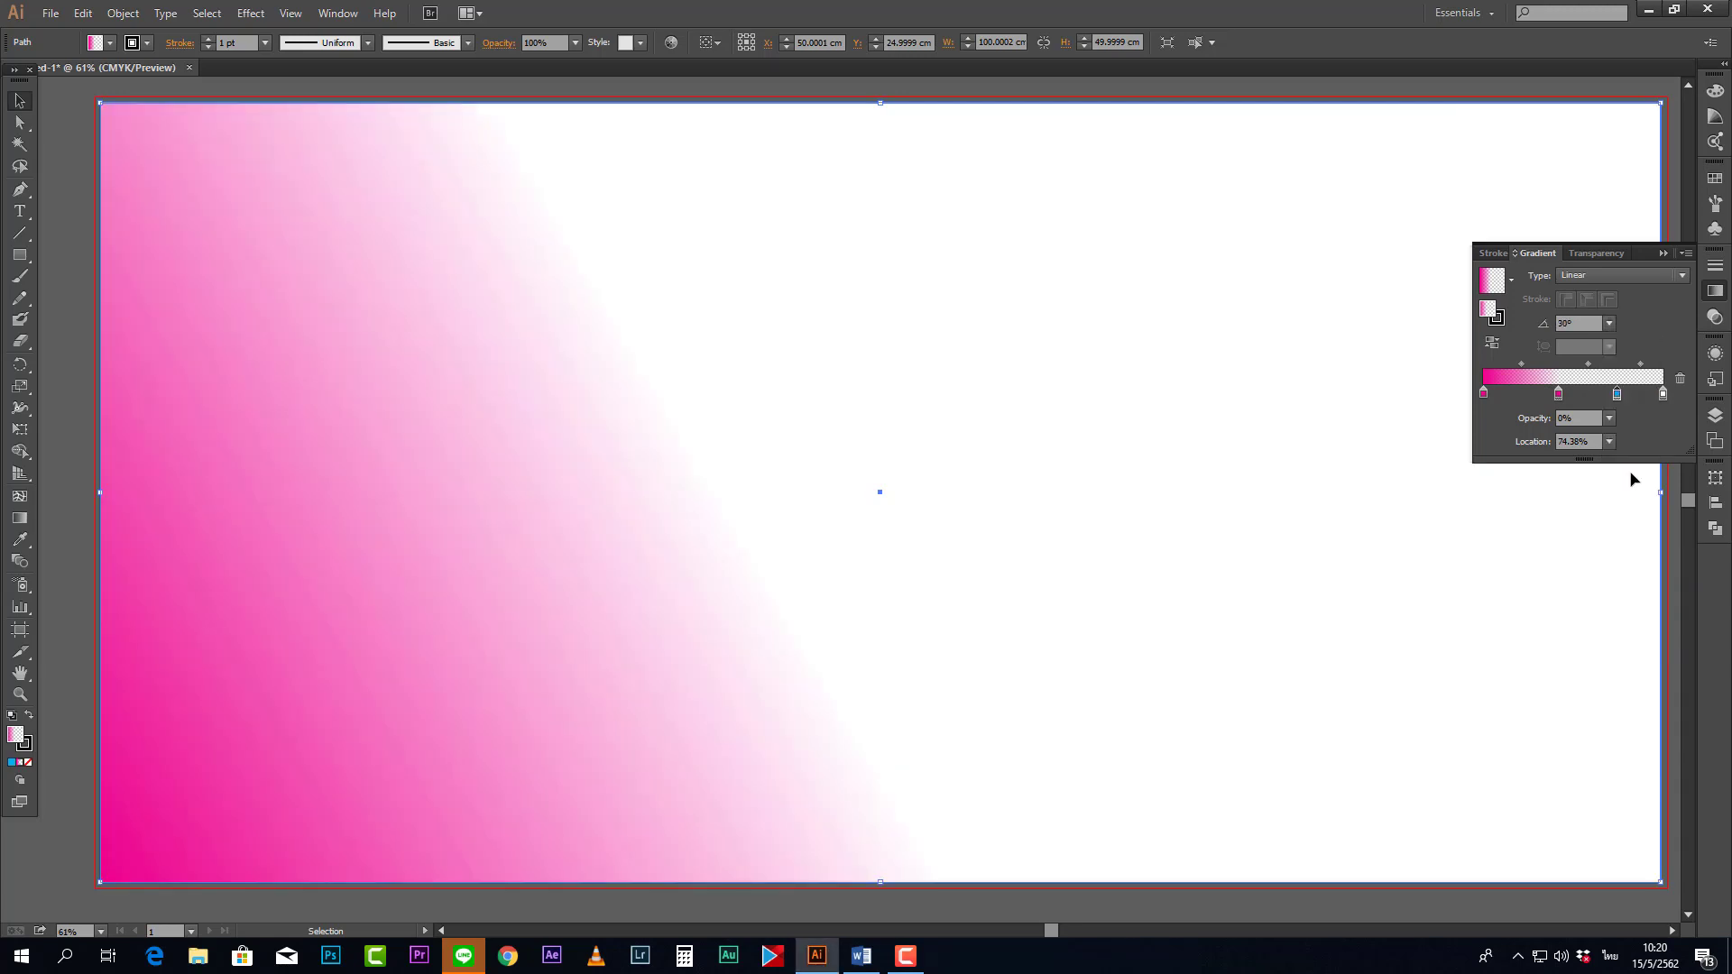
left_click(1610, 323)
left_click(1629, 591)
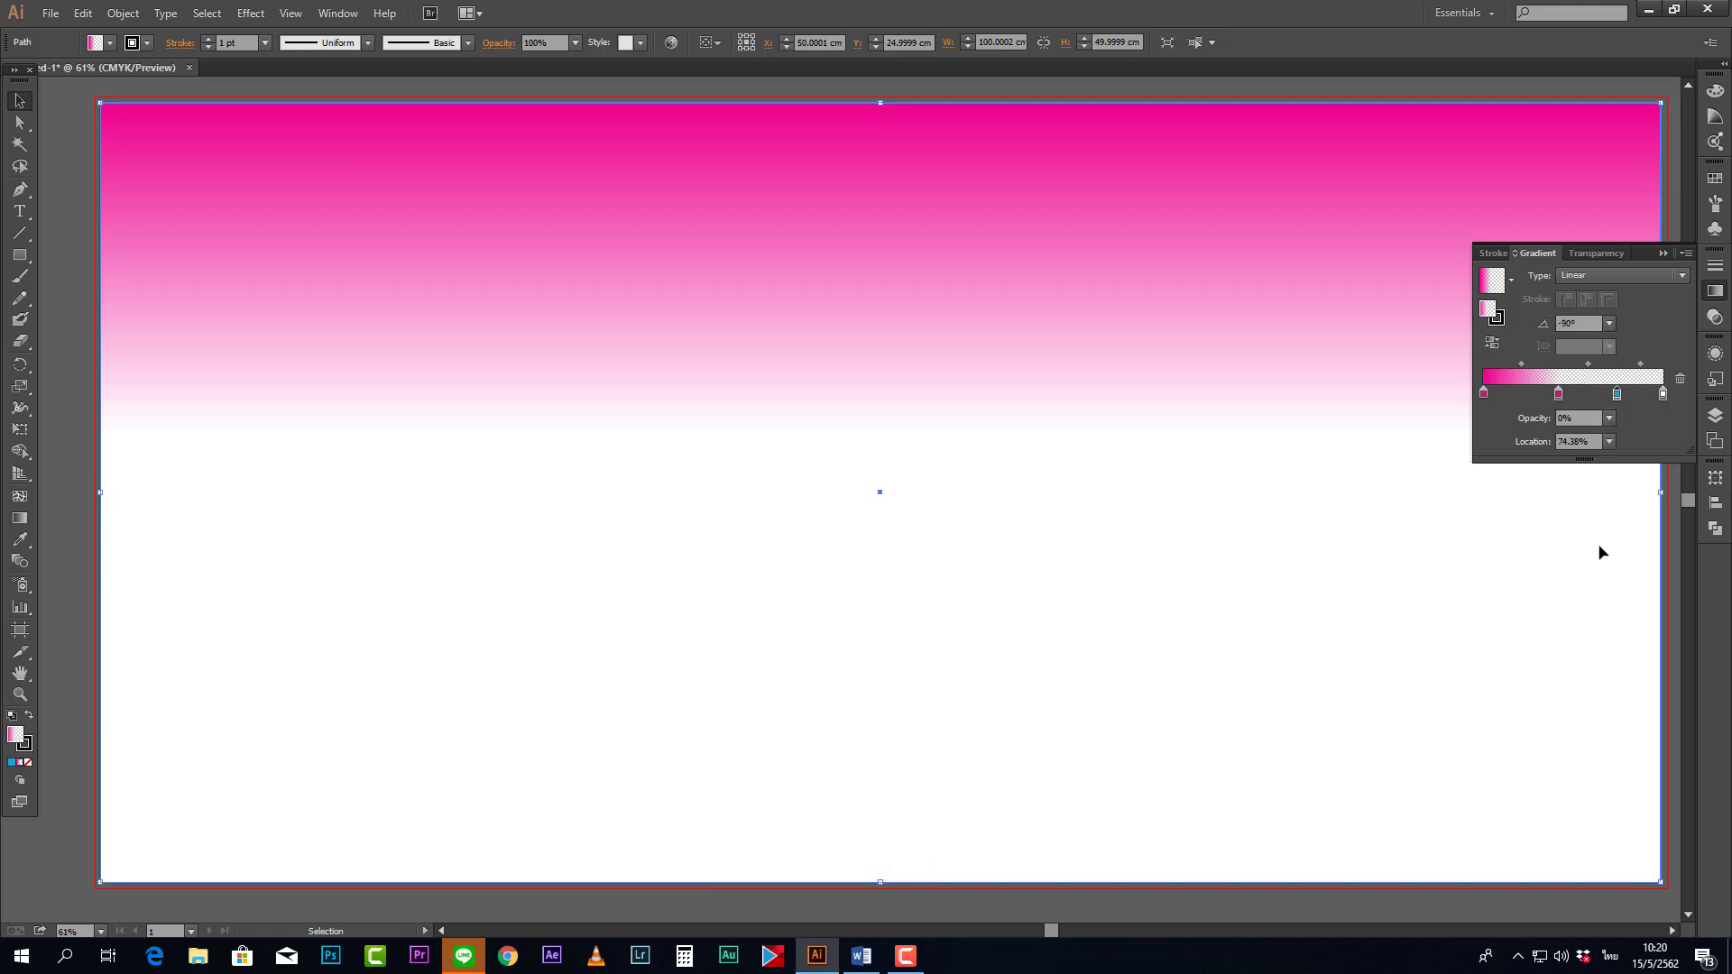
left_click(1609, 323)
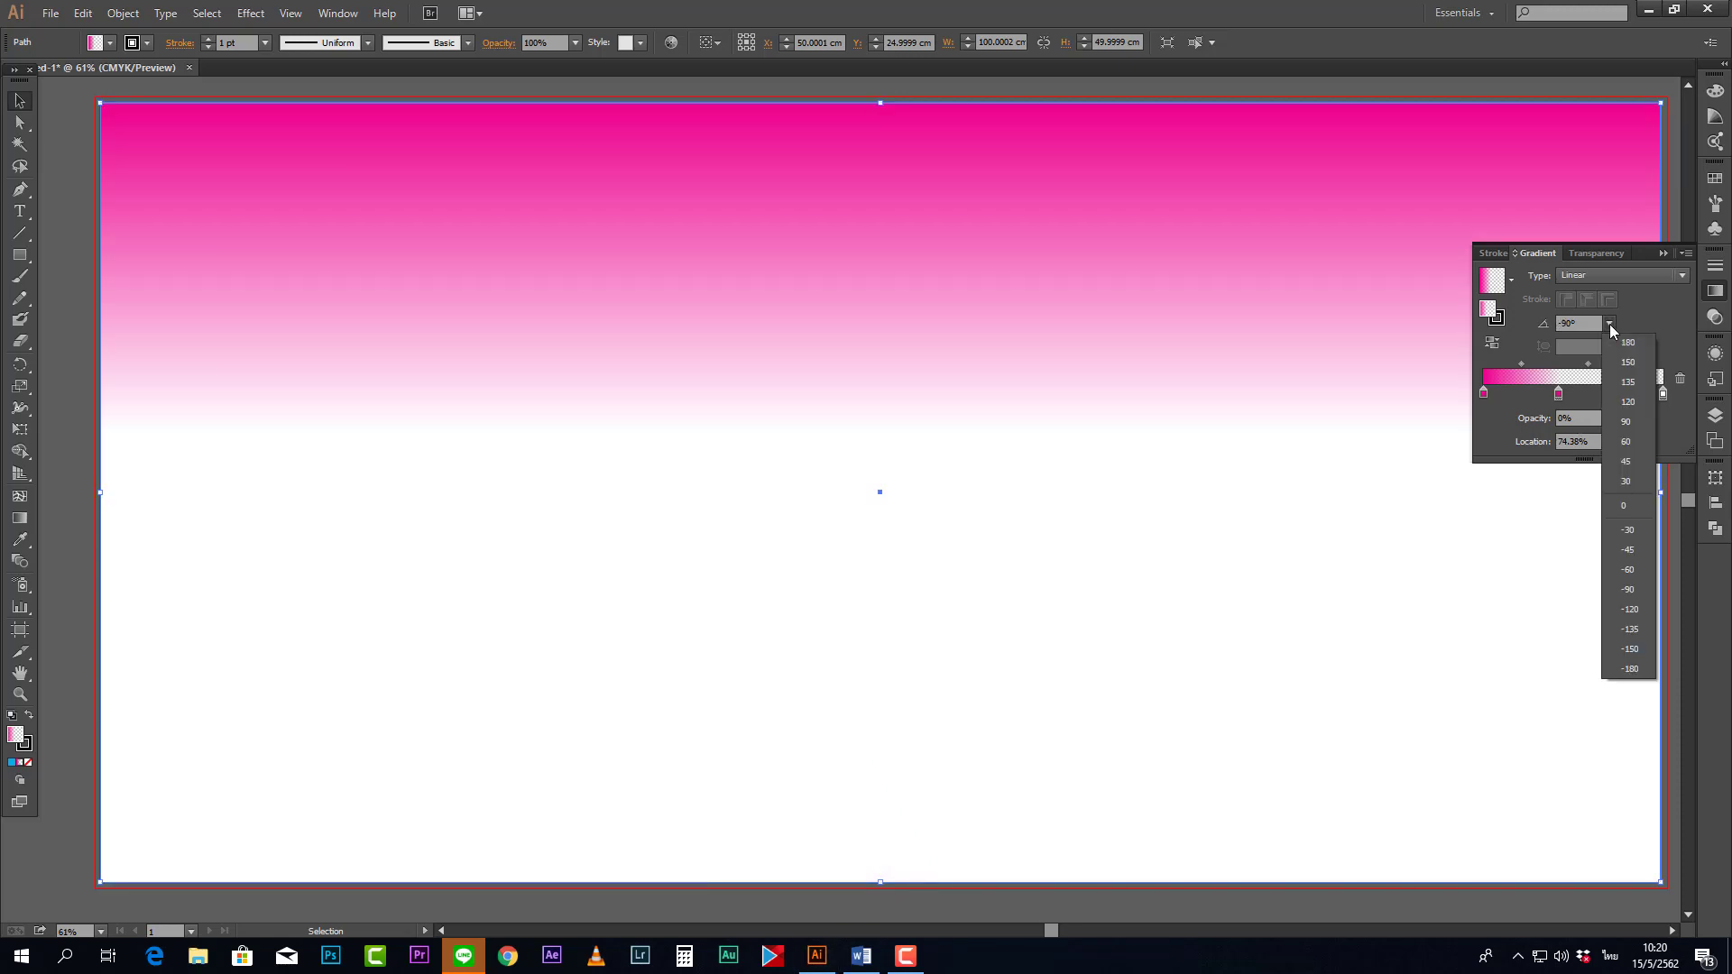
left_click(1631, 402)
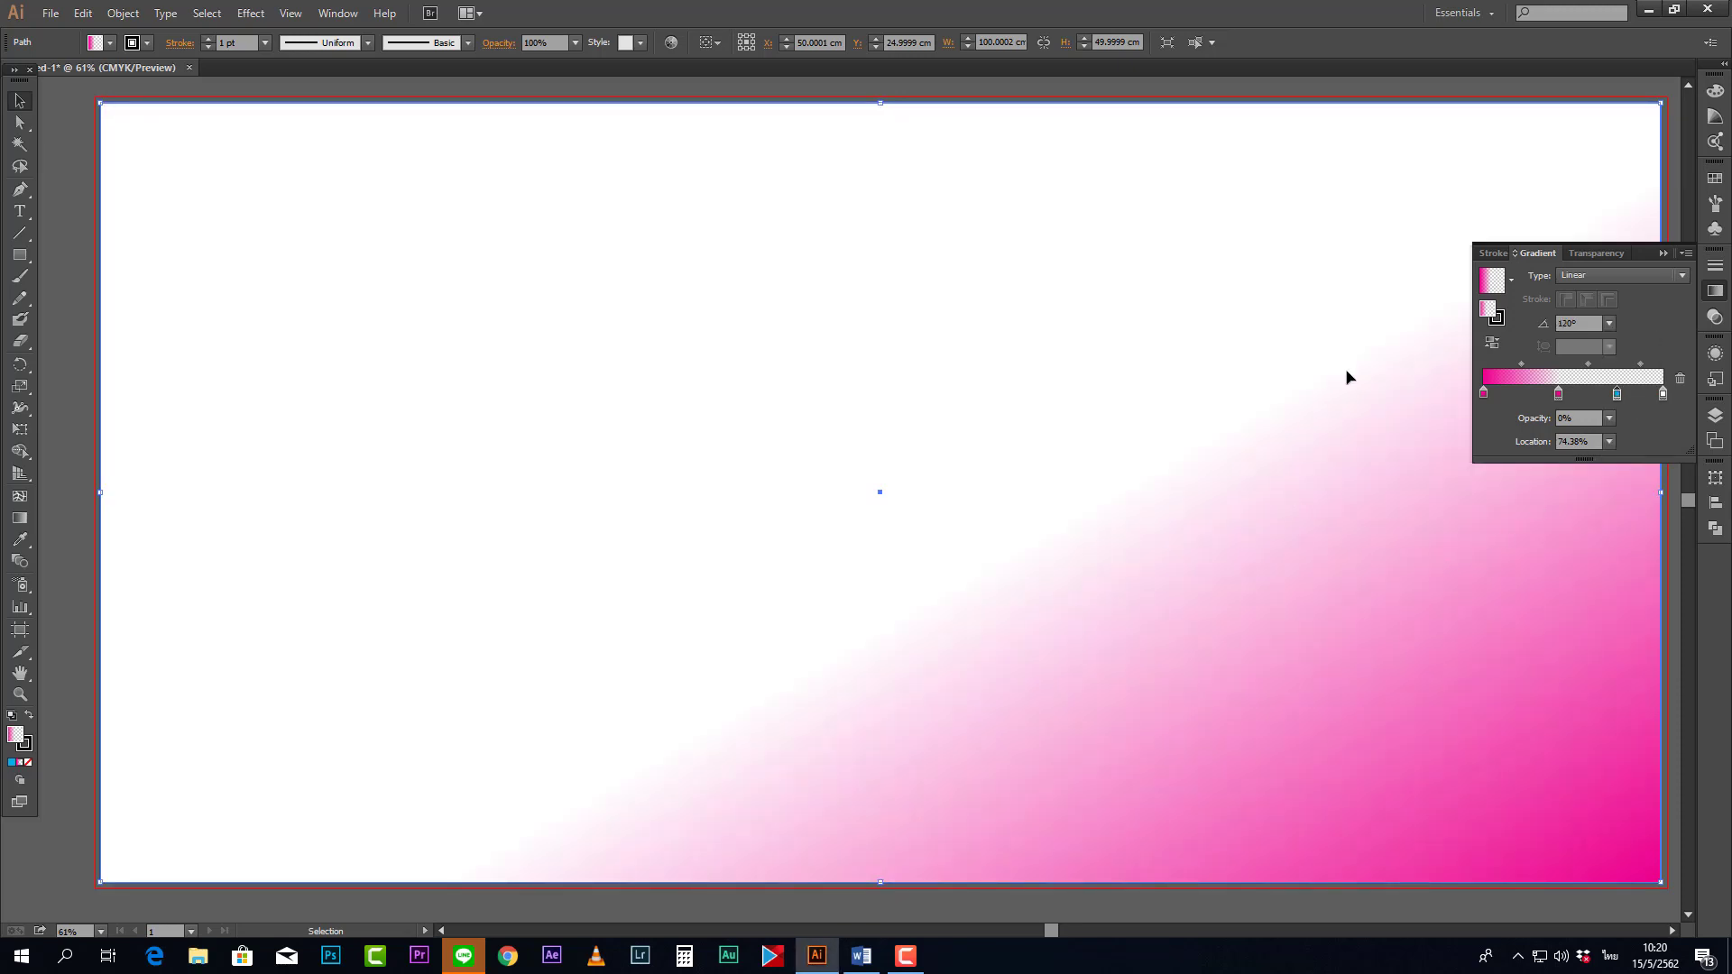
- Reset the gradient's angle to 0° with the type left at Linear
left_click(1681, 273)
left_click(1681, 274)
left_click(1627, 342)
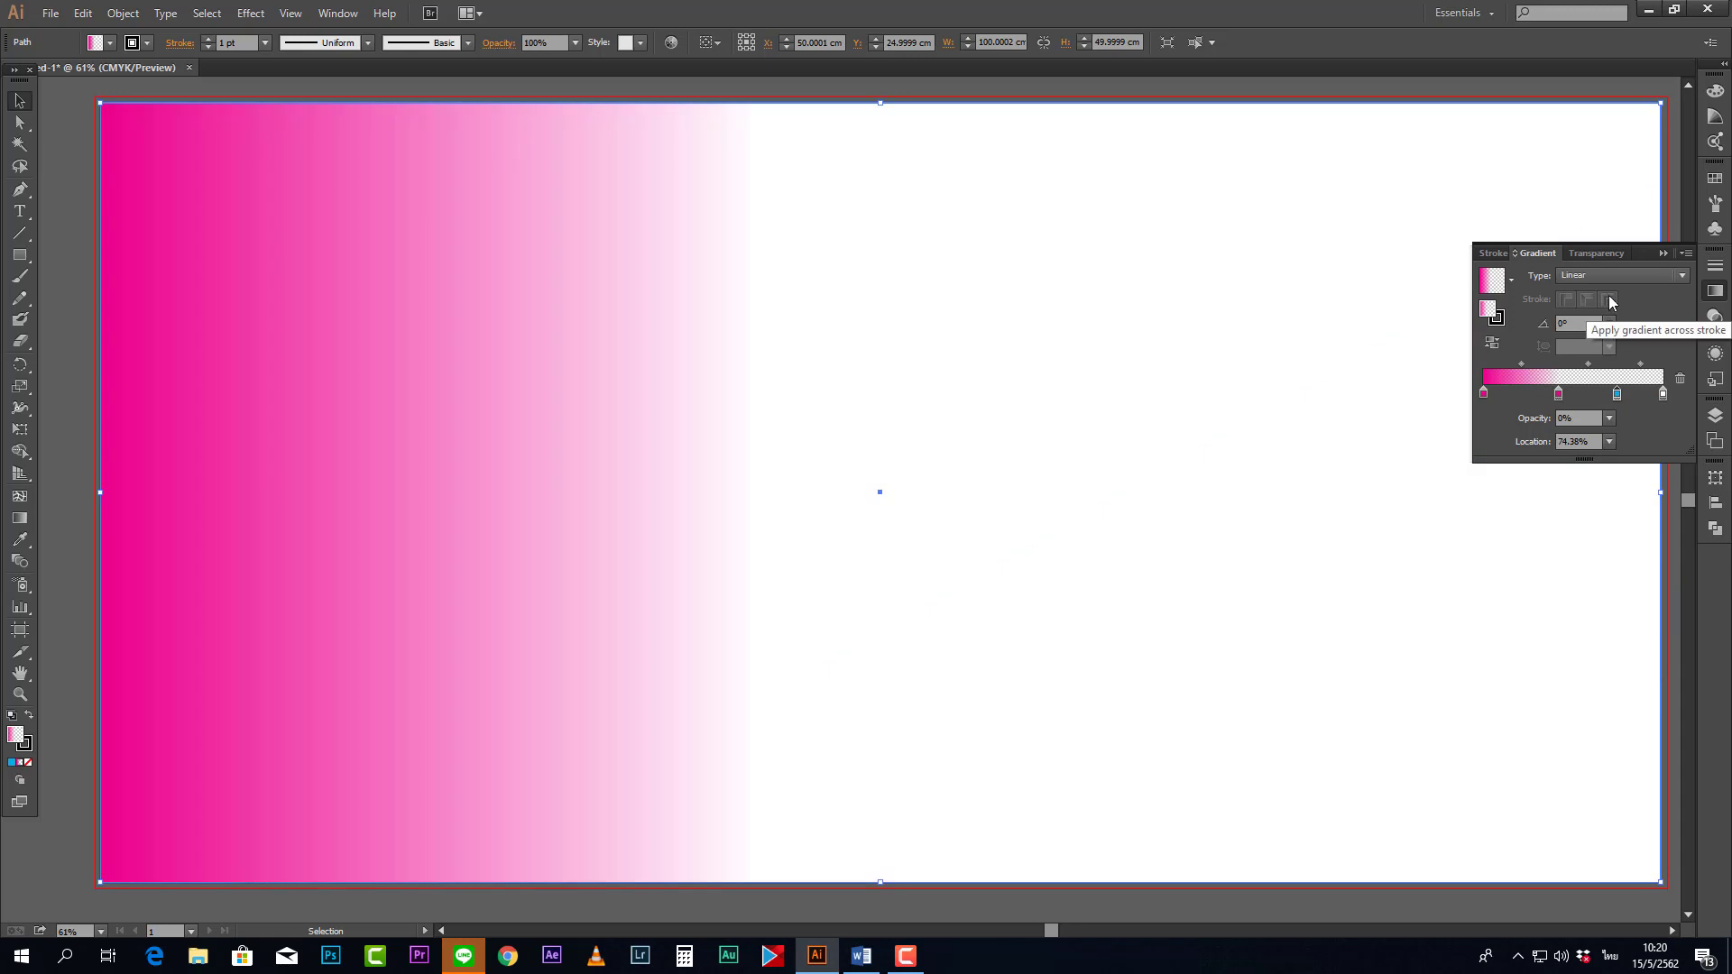
- Try the Radial gradient type on the rectangle, then return it to Linear
left_click(1682, 275)
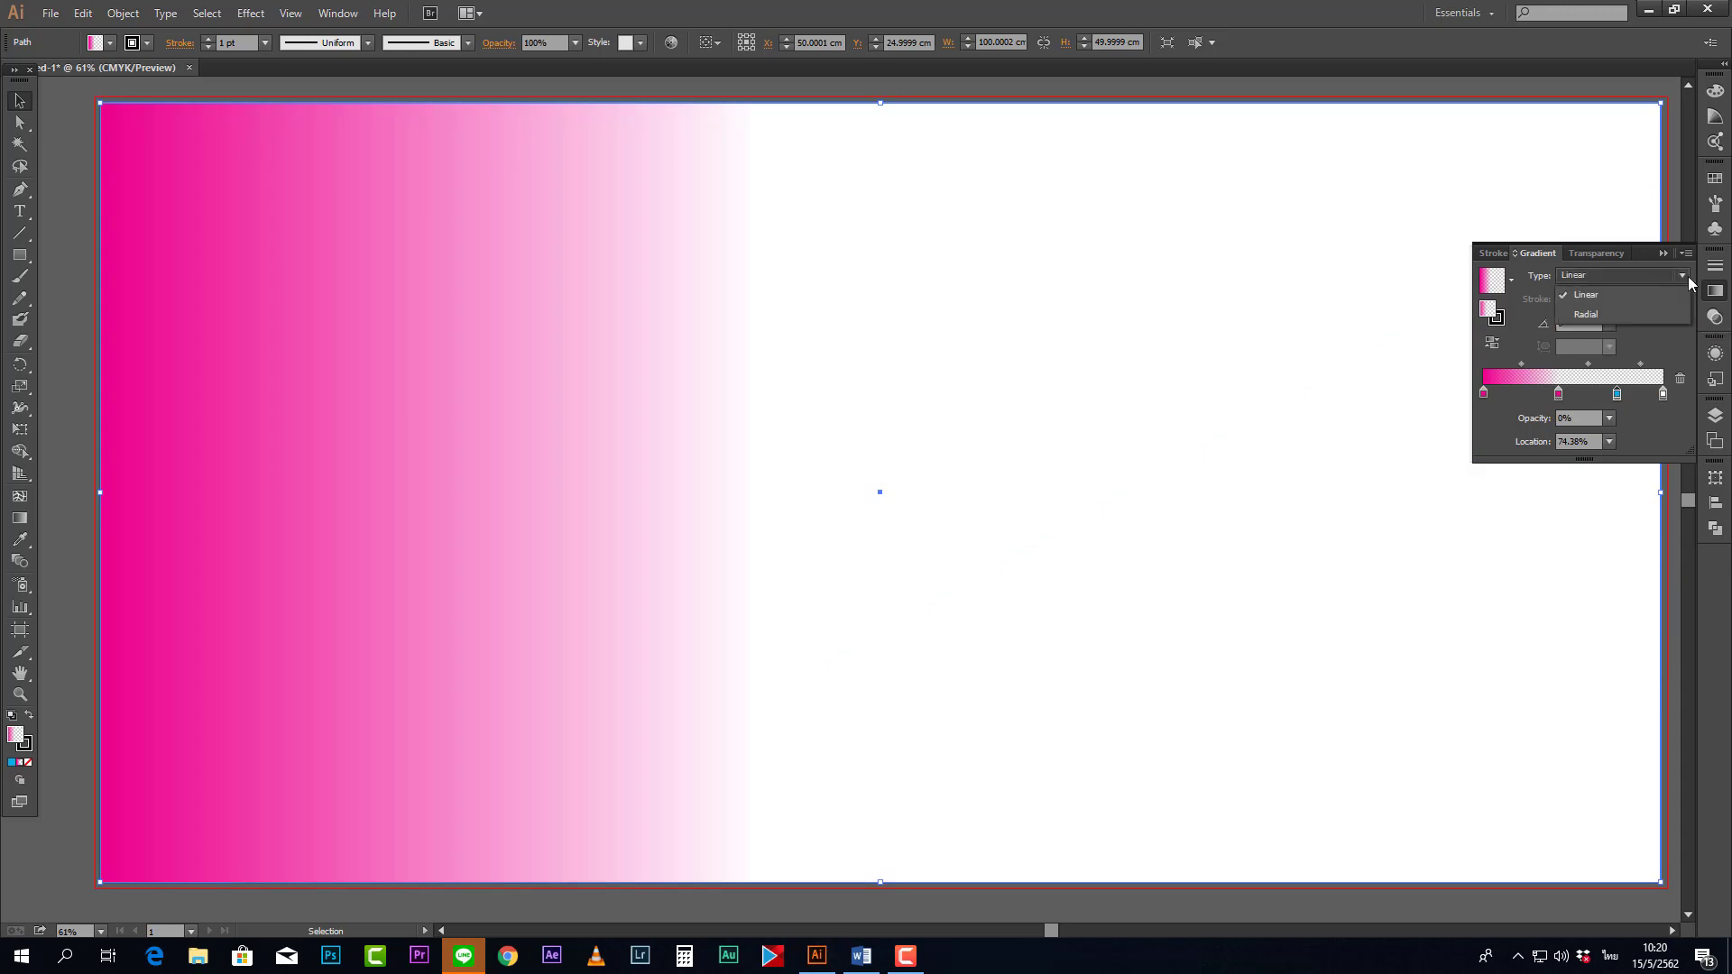
left_click(1588, 314)
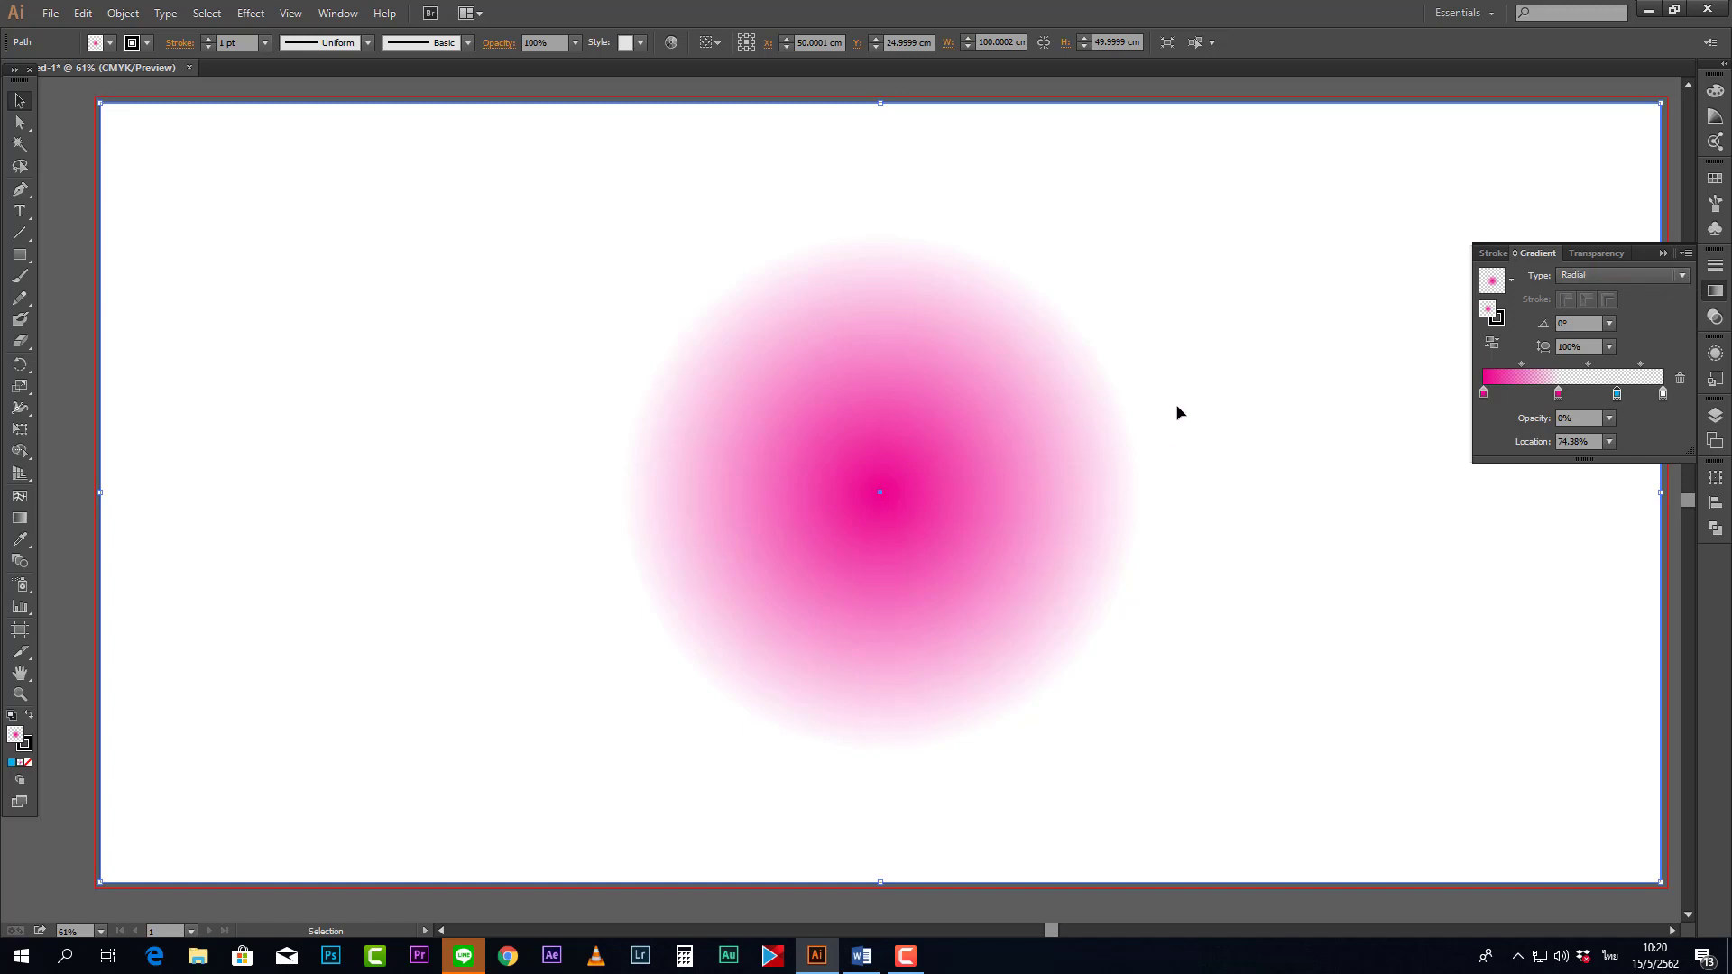
left_click(1680, 280)
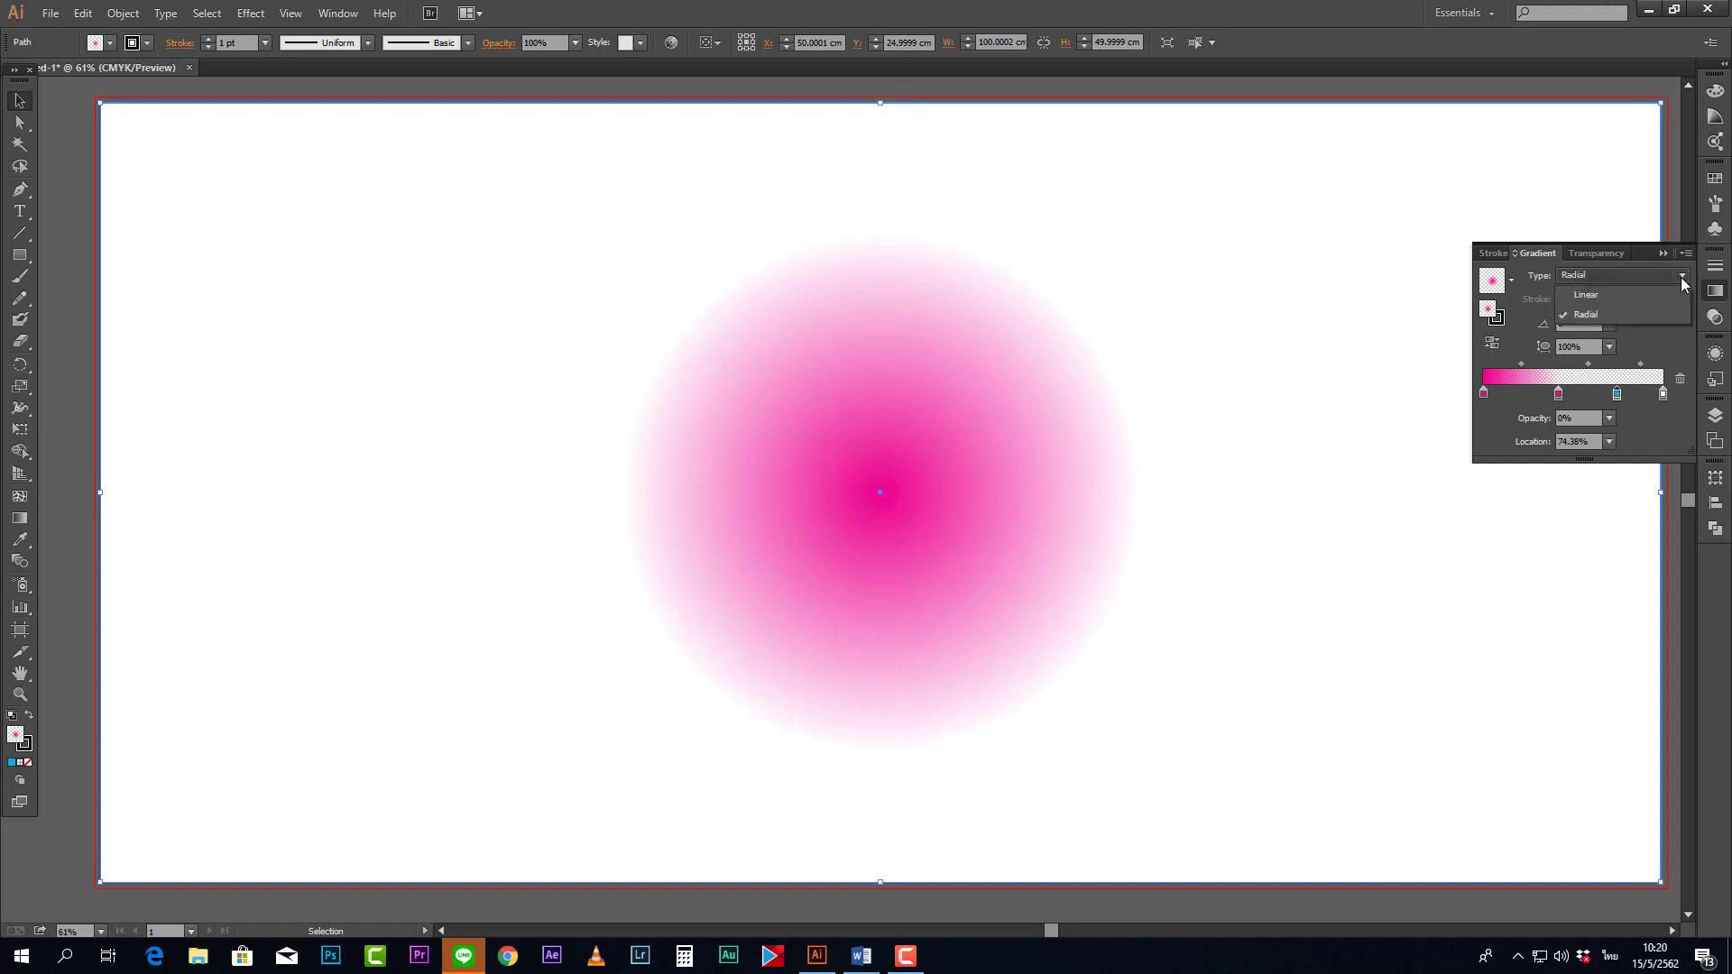
left_click(1600, 295)
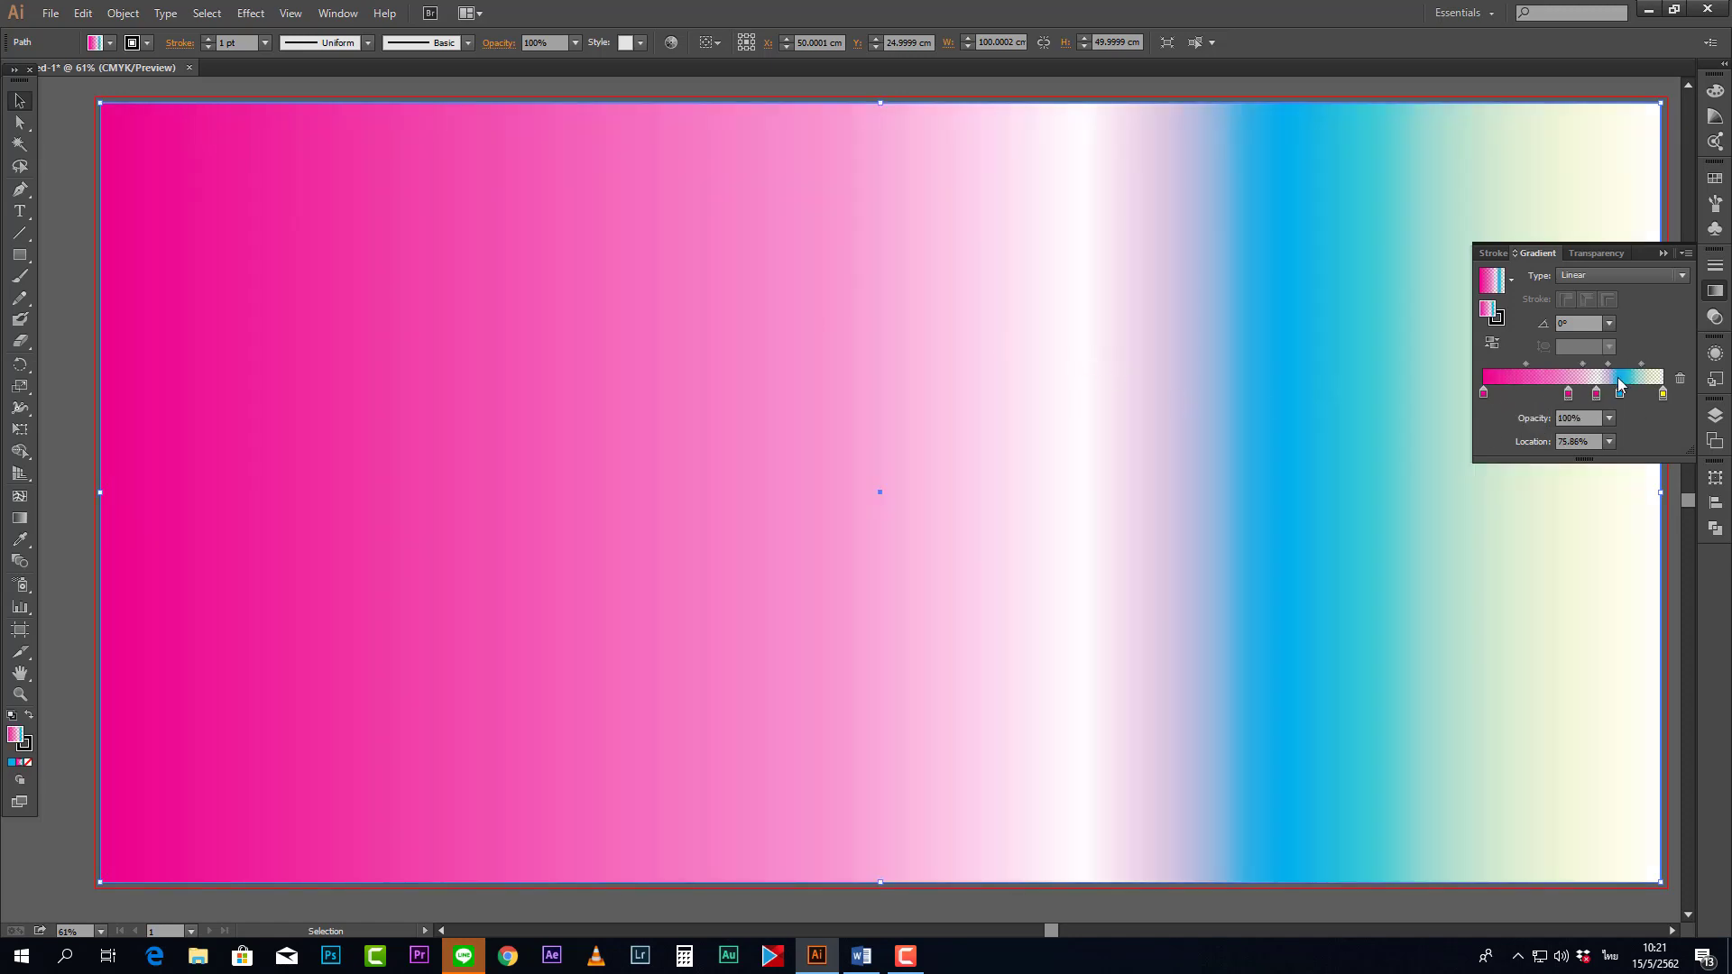
- Set the opacity of the yellow end stop in the rectangle's gradient to 100%
left_click(1664, 395)
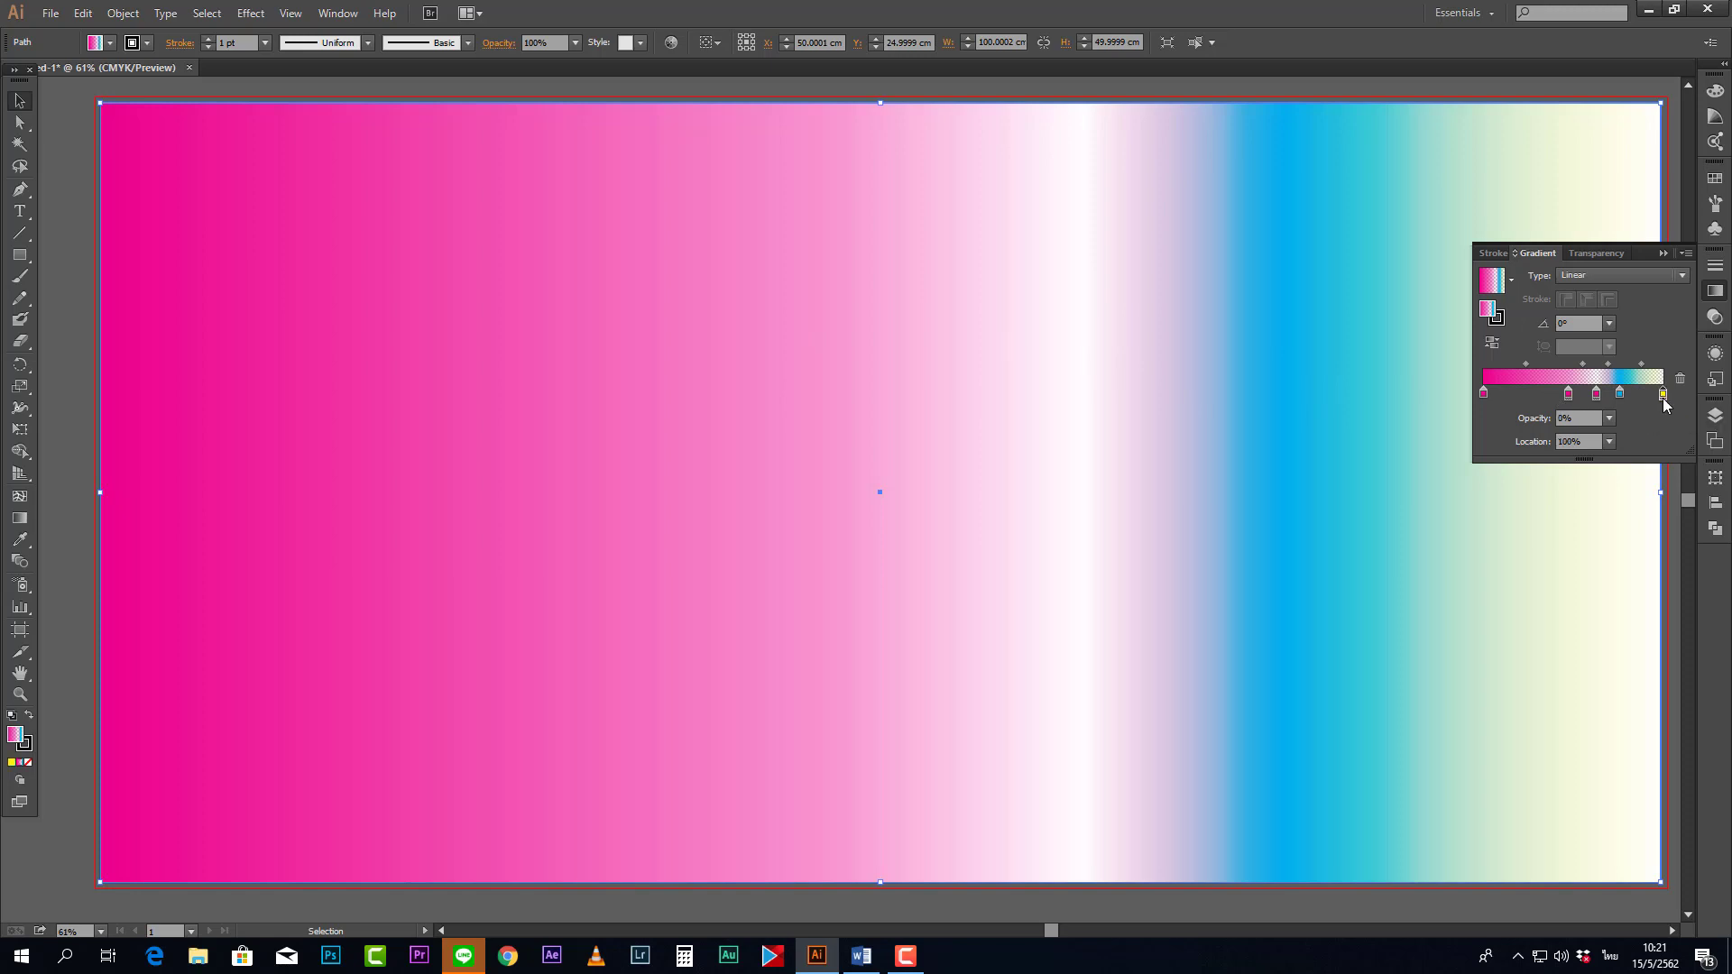
left_click(1610, 418)
left_click(1632, 636)
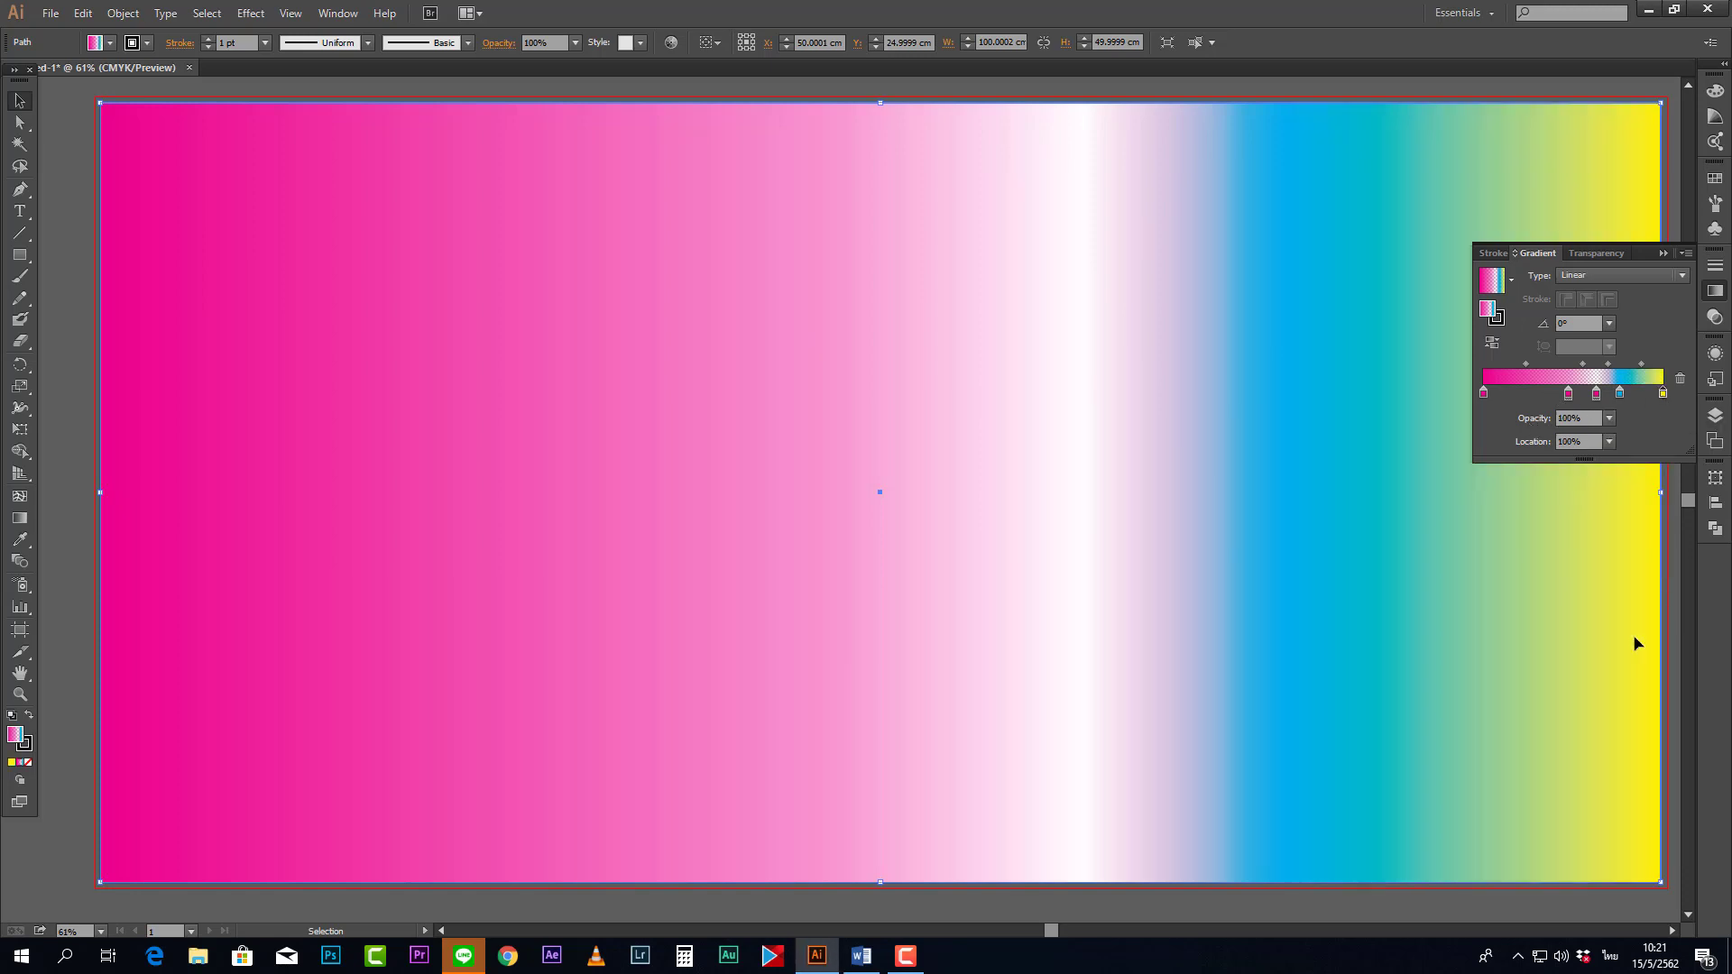
- Set the opacity of the magenta stop at about 63% to 100%
double_click(1597, 394)
left_click(1597, 397)
left_click(1610, 418)
left_click(1627, 635)
- Set the opacity of the magenta stop at about 63% to 30% and of the blue stop at about 76% to 20%
left_click(1484, 393)
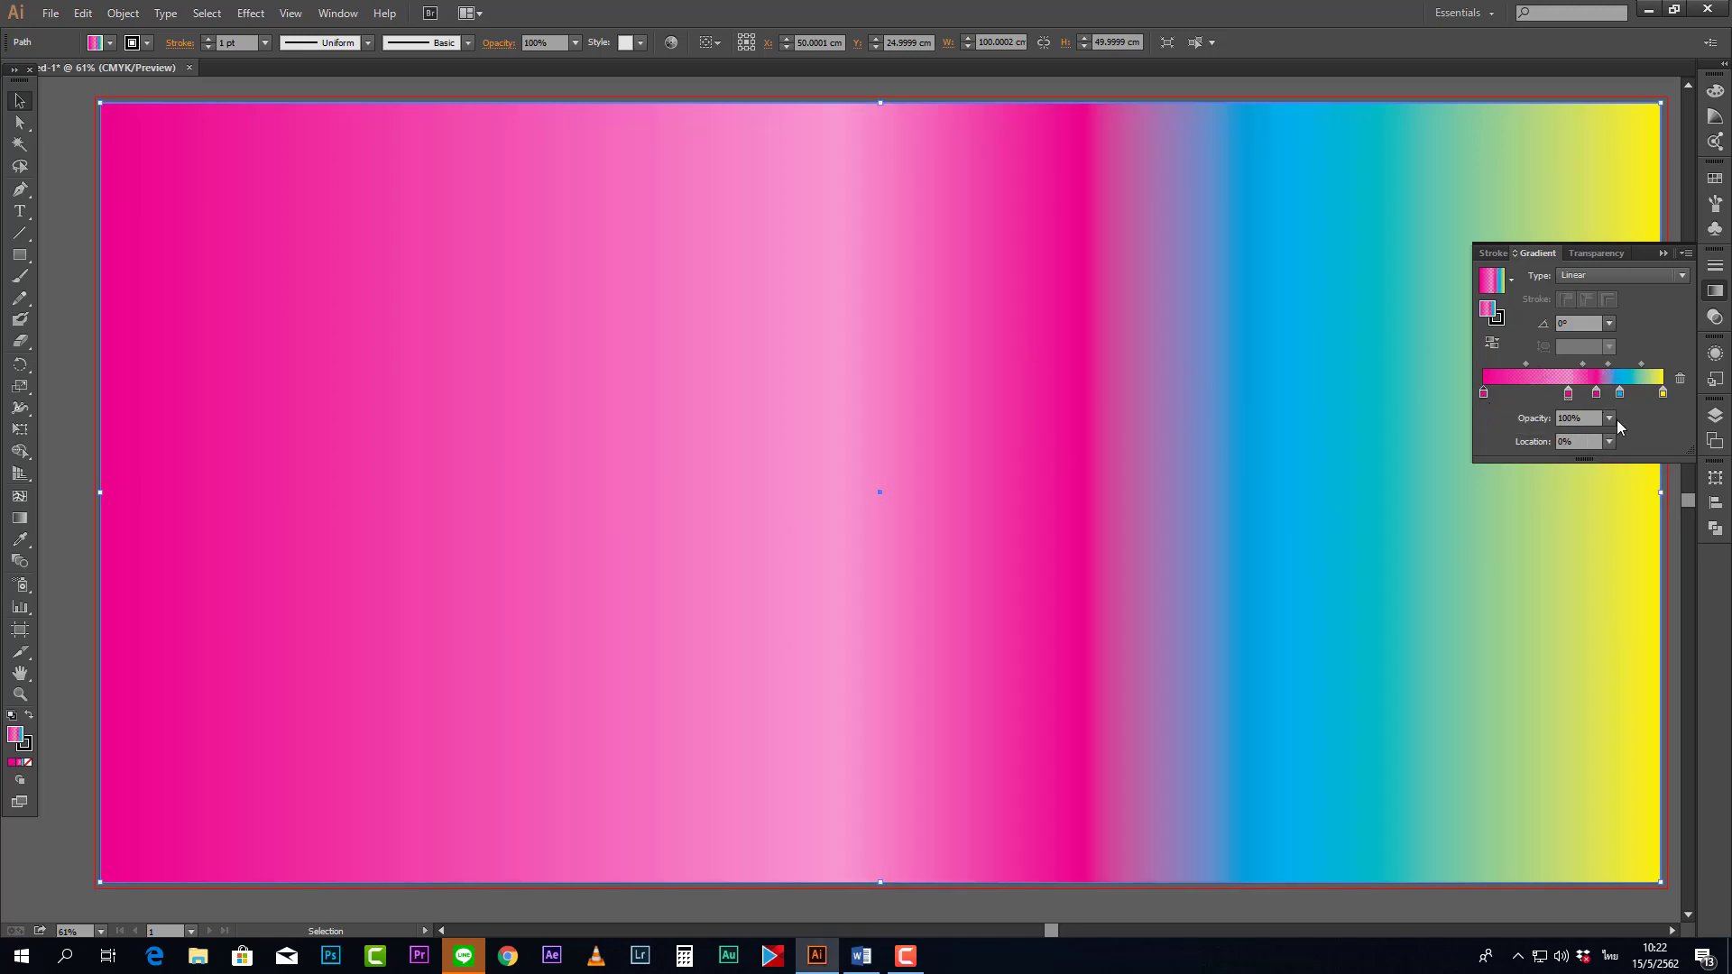
left_click(1569, 394)
left_click(1596, 394)
left_click(1610, 419)
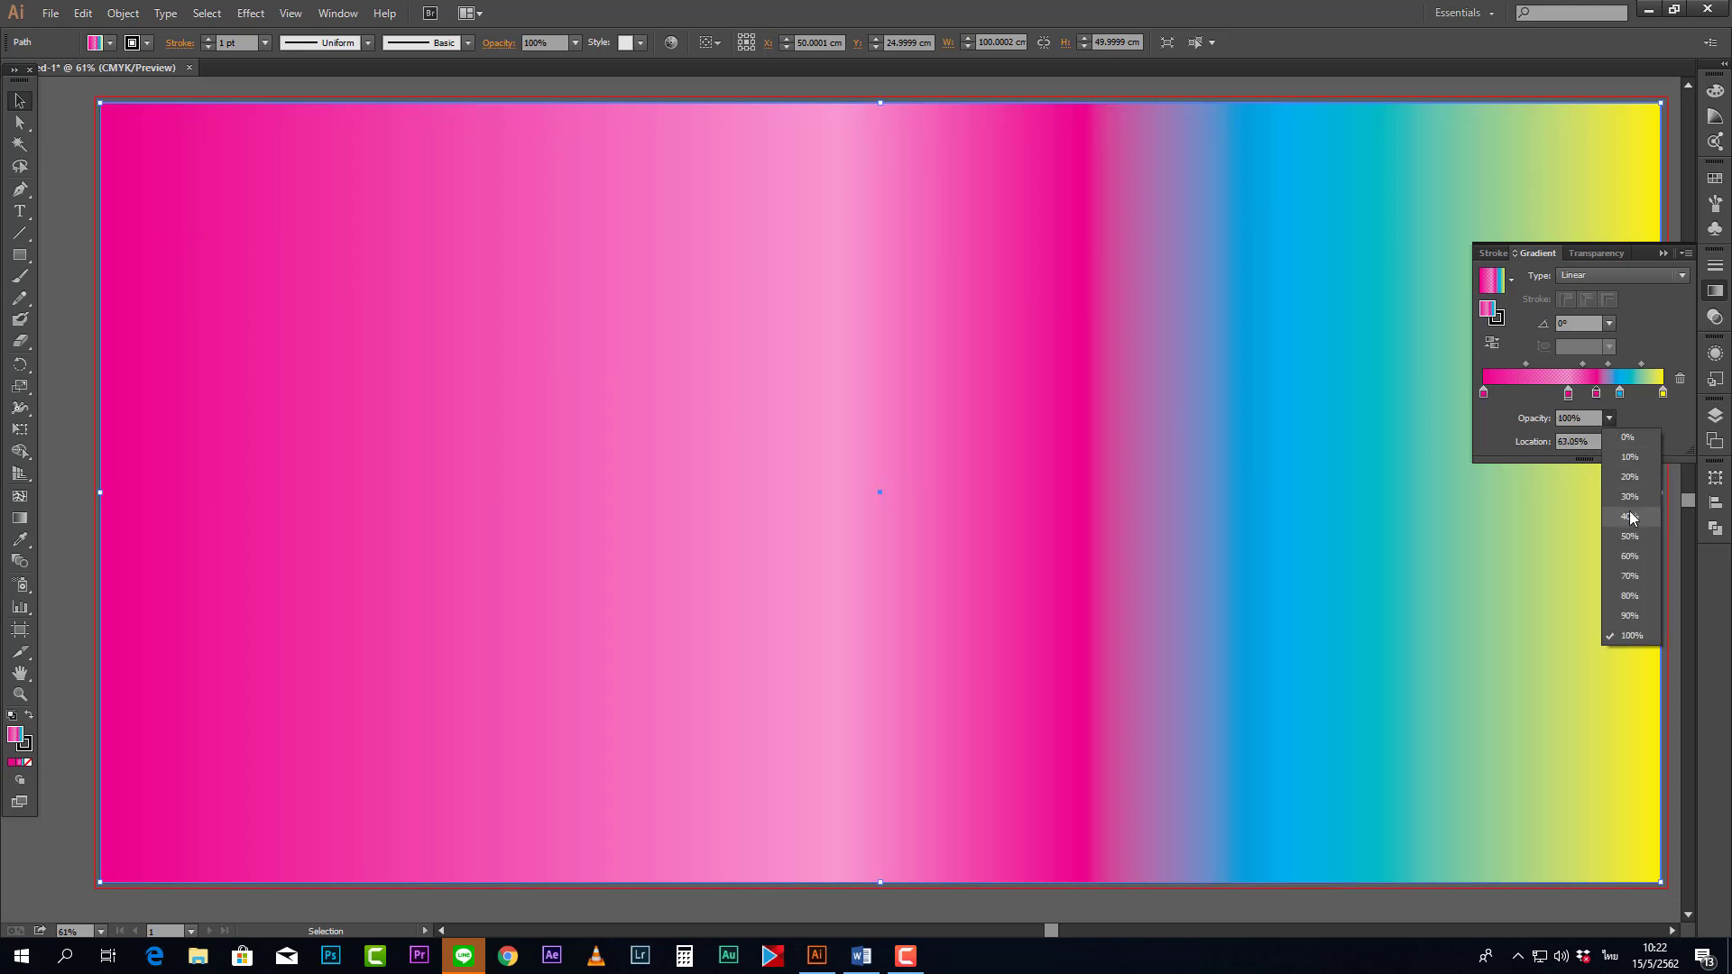
left_click(1629, 496)
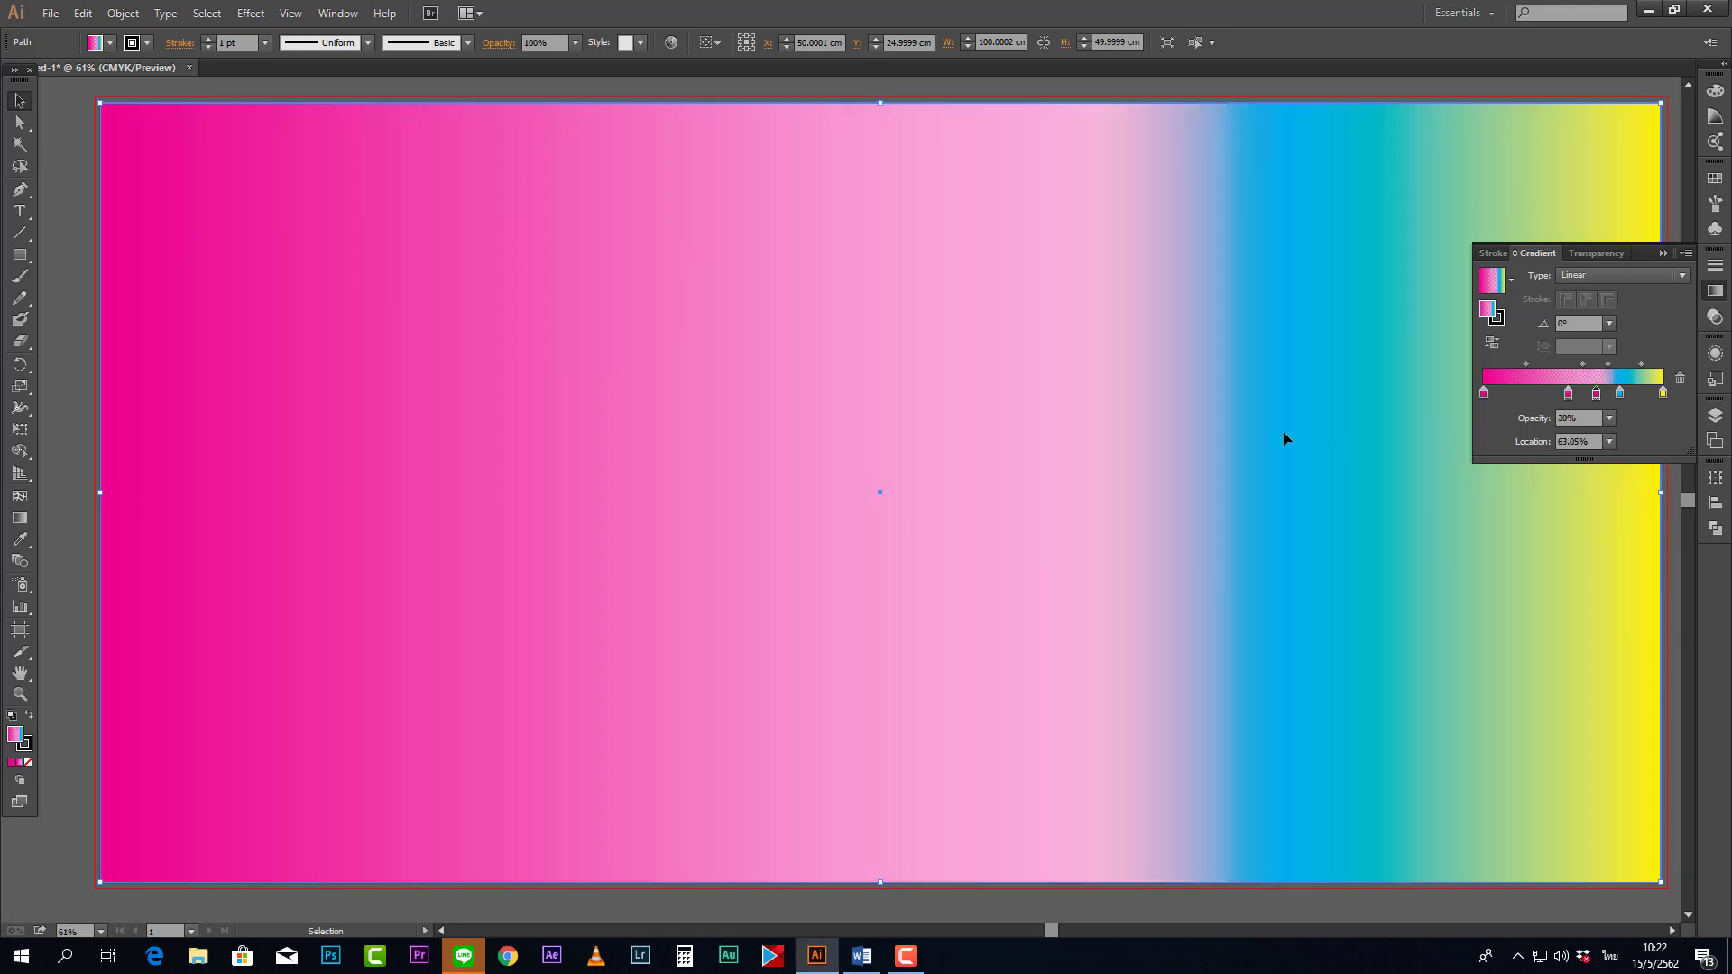
left_click(1621, 395)
left_click(1610, 419)
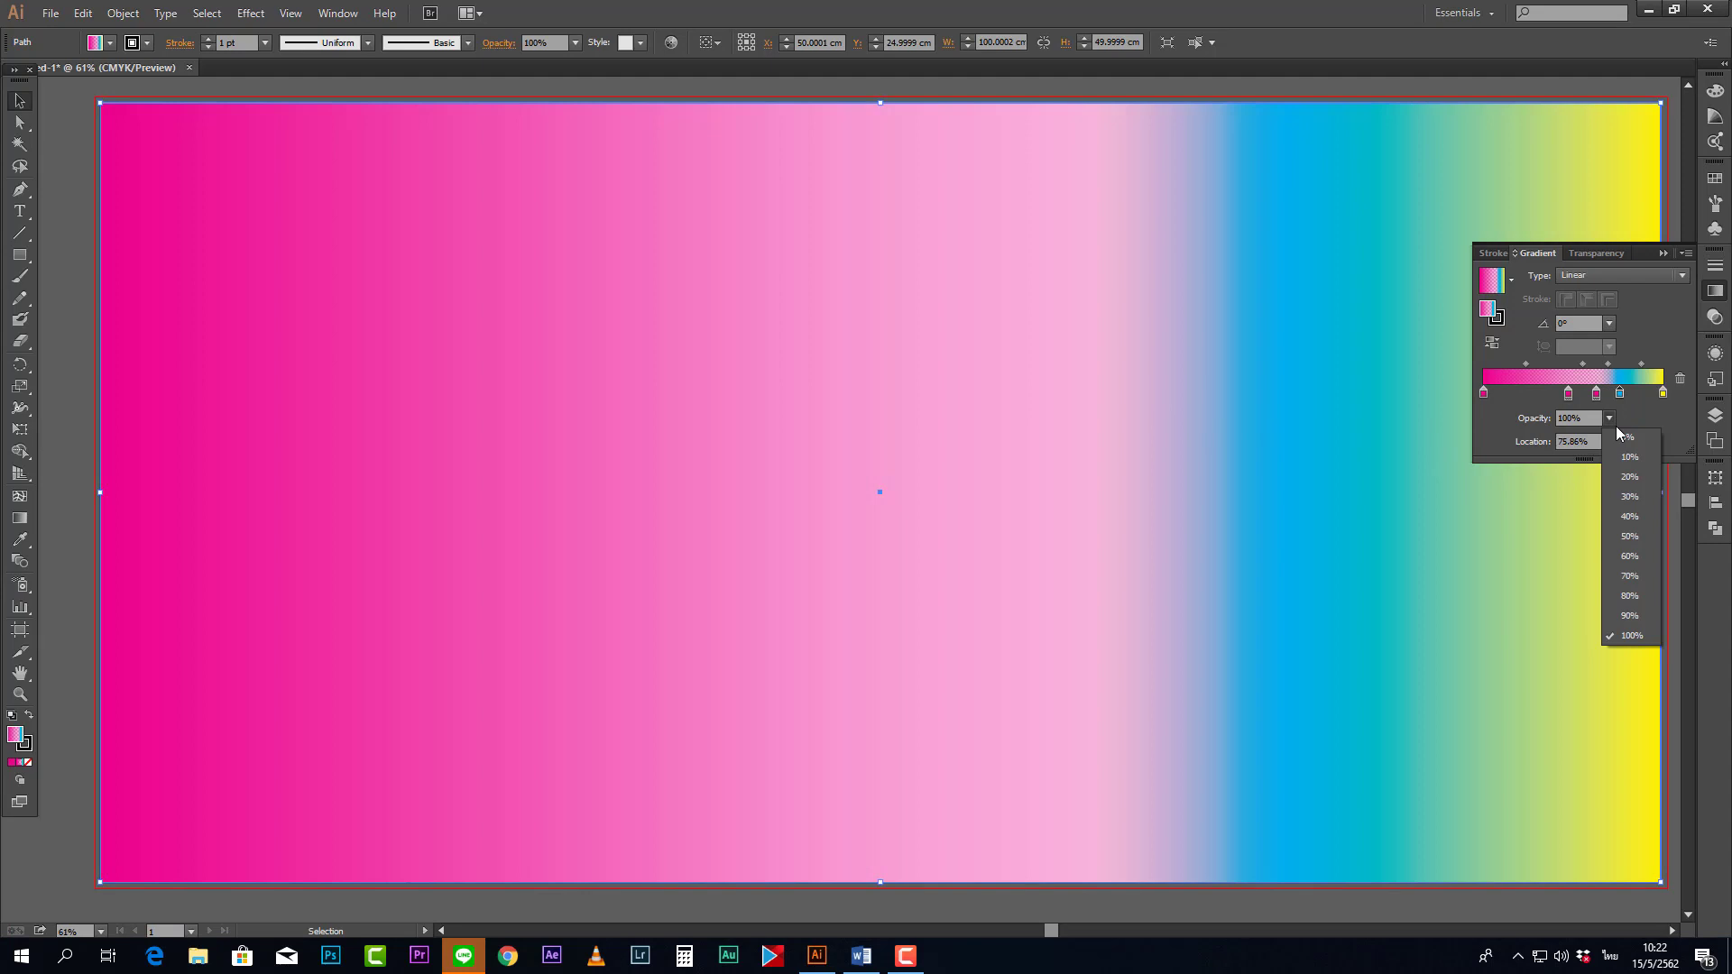
left_click(1632, 481)
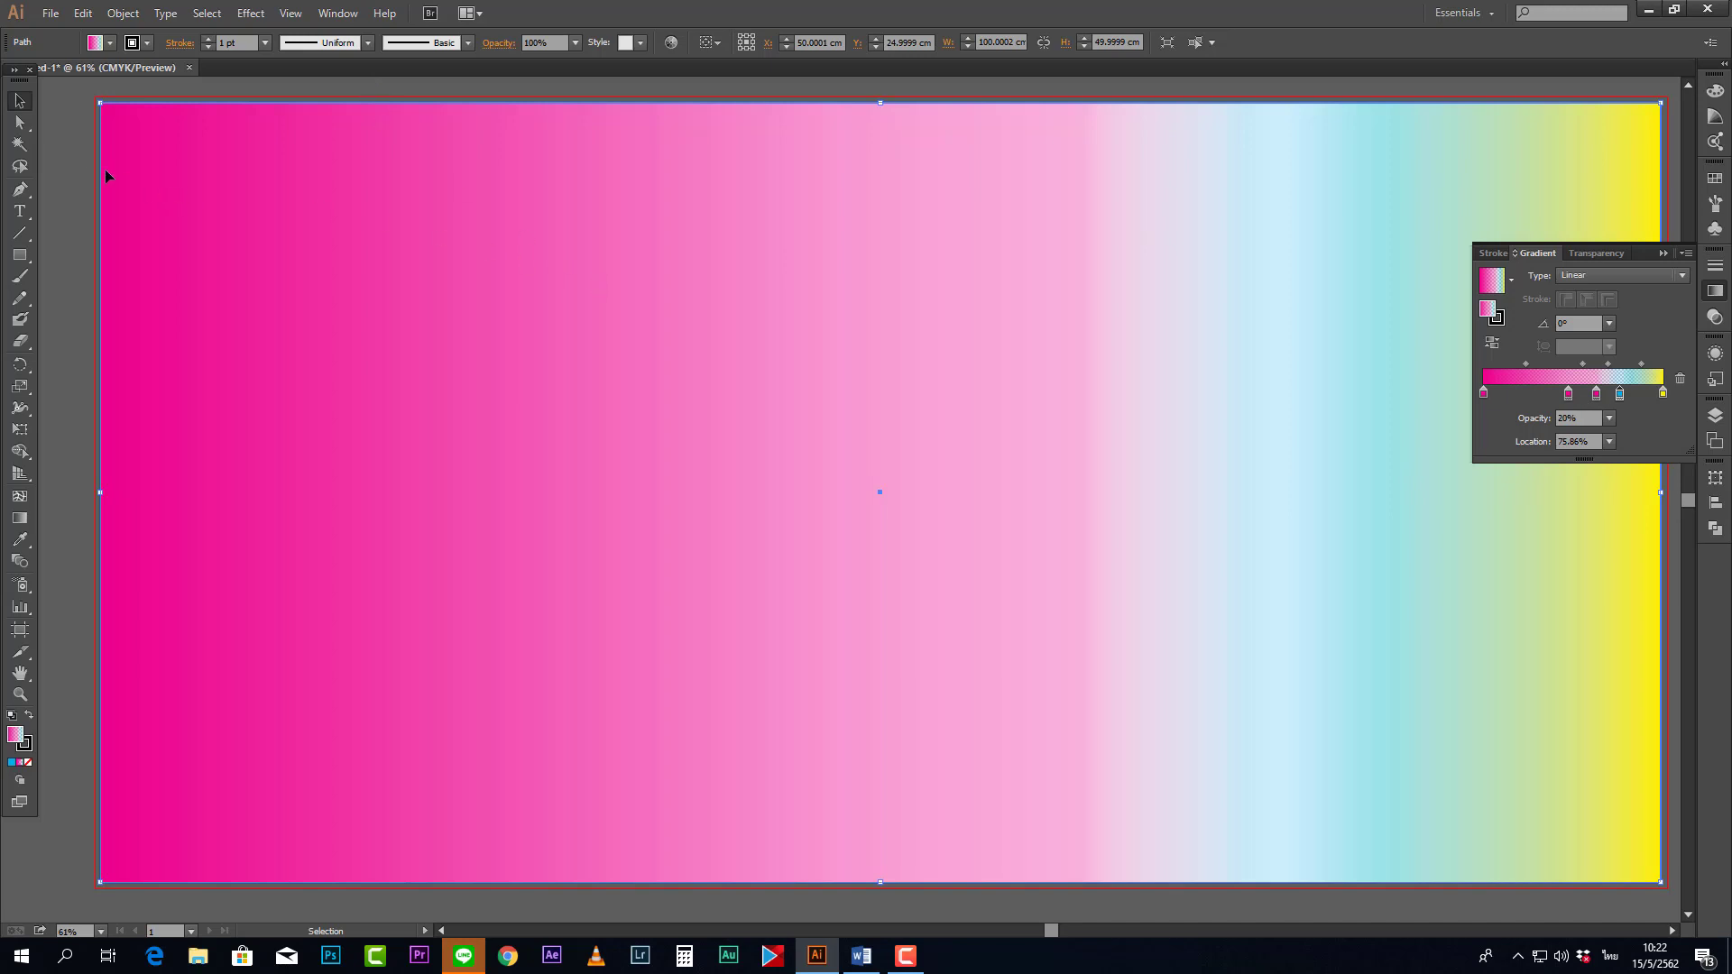
- Start a text object in the upper part of the rectangle with the font size set to 200 pt
left_click(24, 216)
left_click_drag(24, 216, 100, 213)
left_click(552, 356)
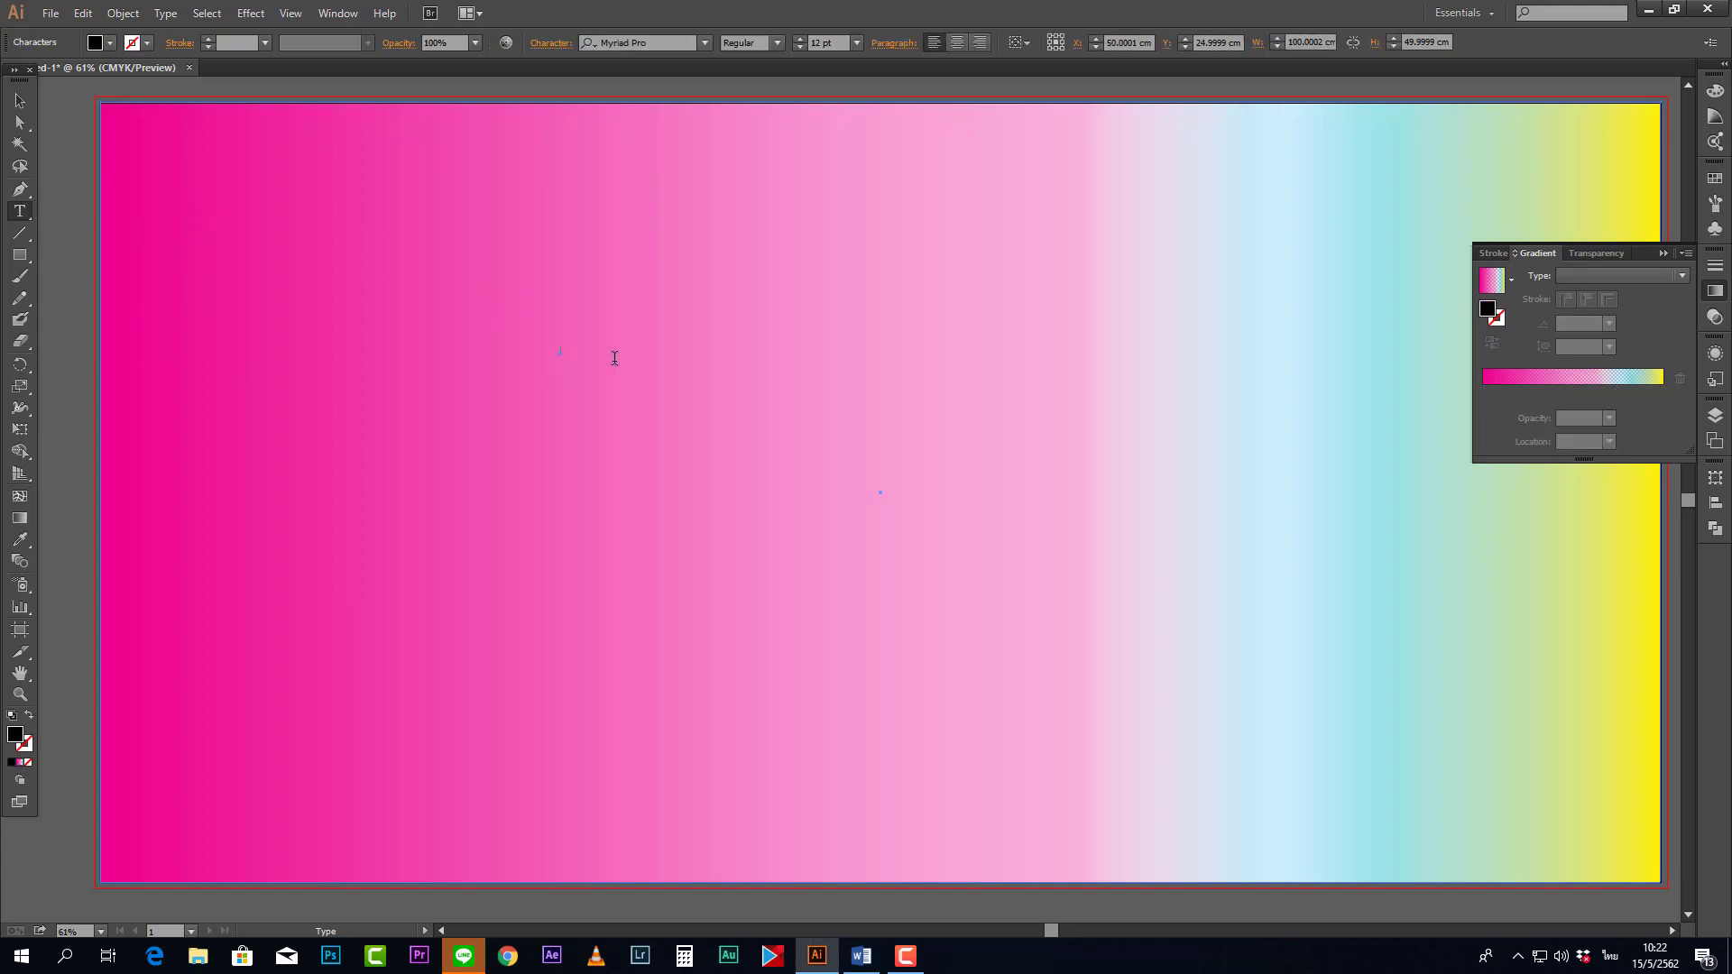
left_click(838, 47)
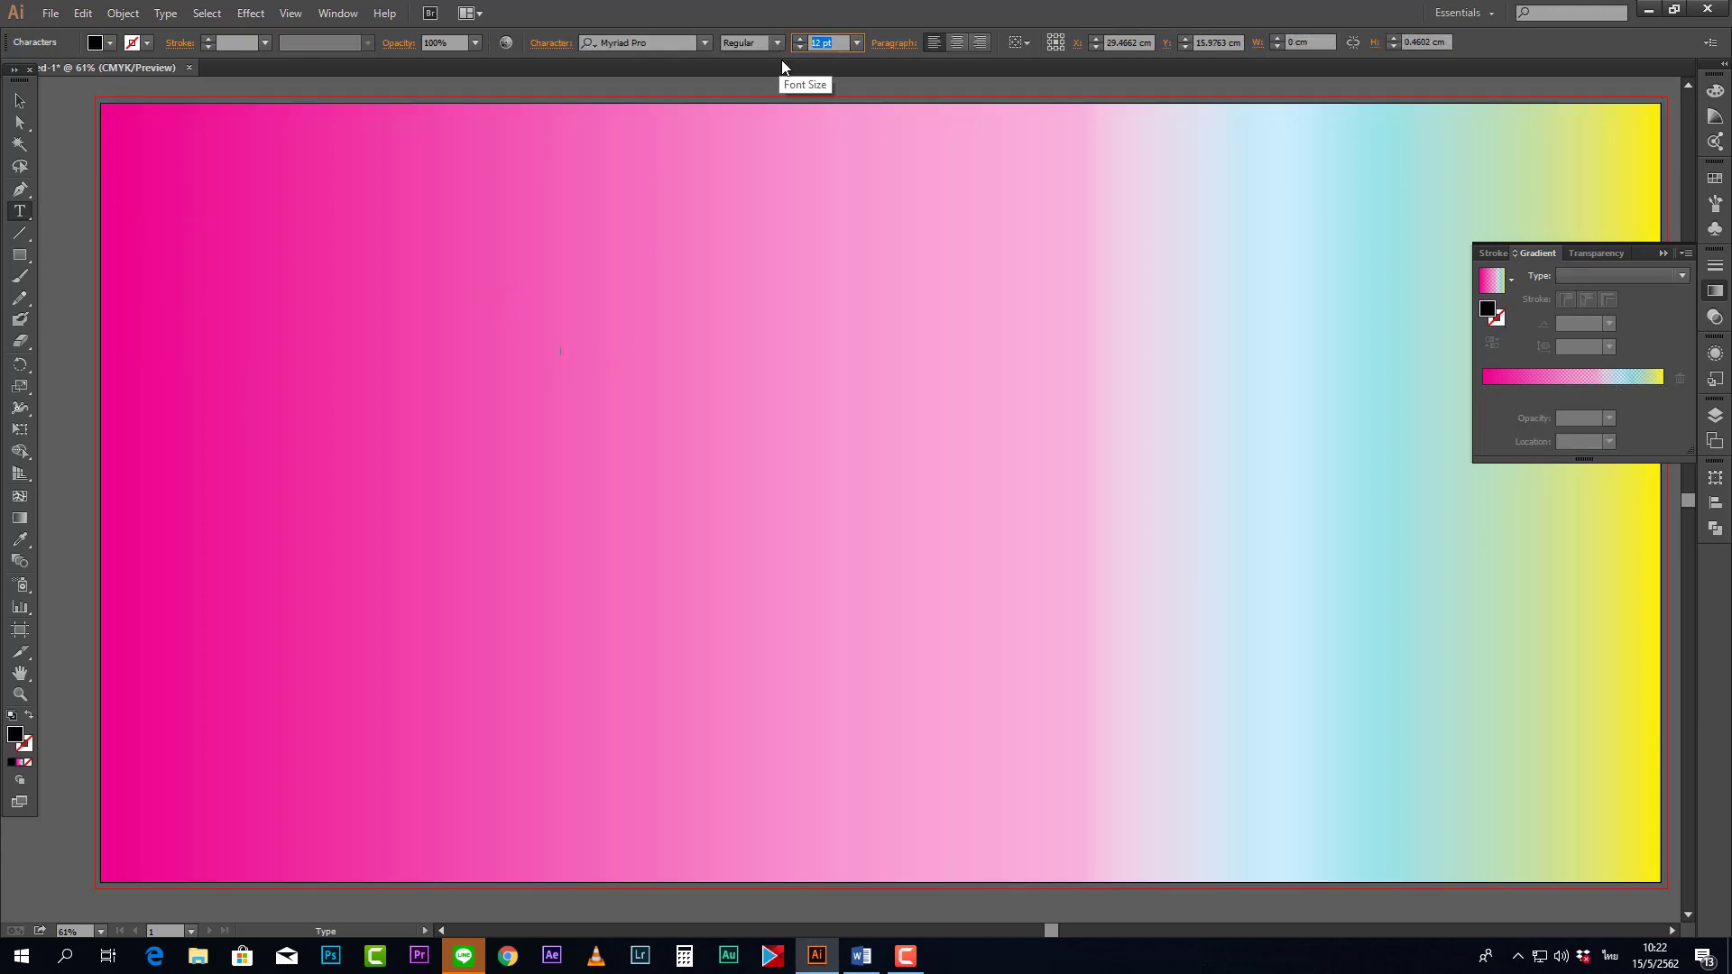
type("200")
key("Return")
- Try entering Thai characters in Myriad Pro, then delete them
type("ไทย")
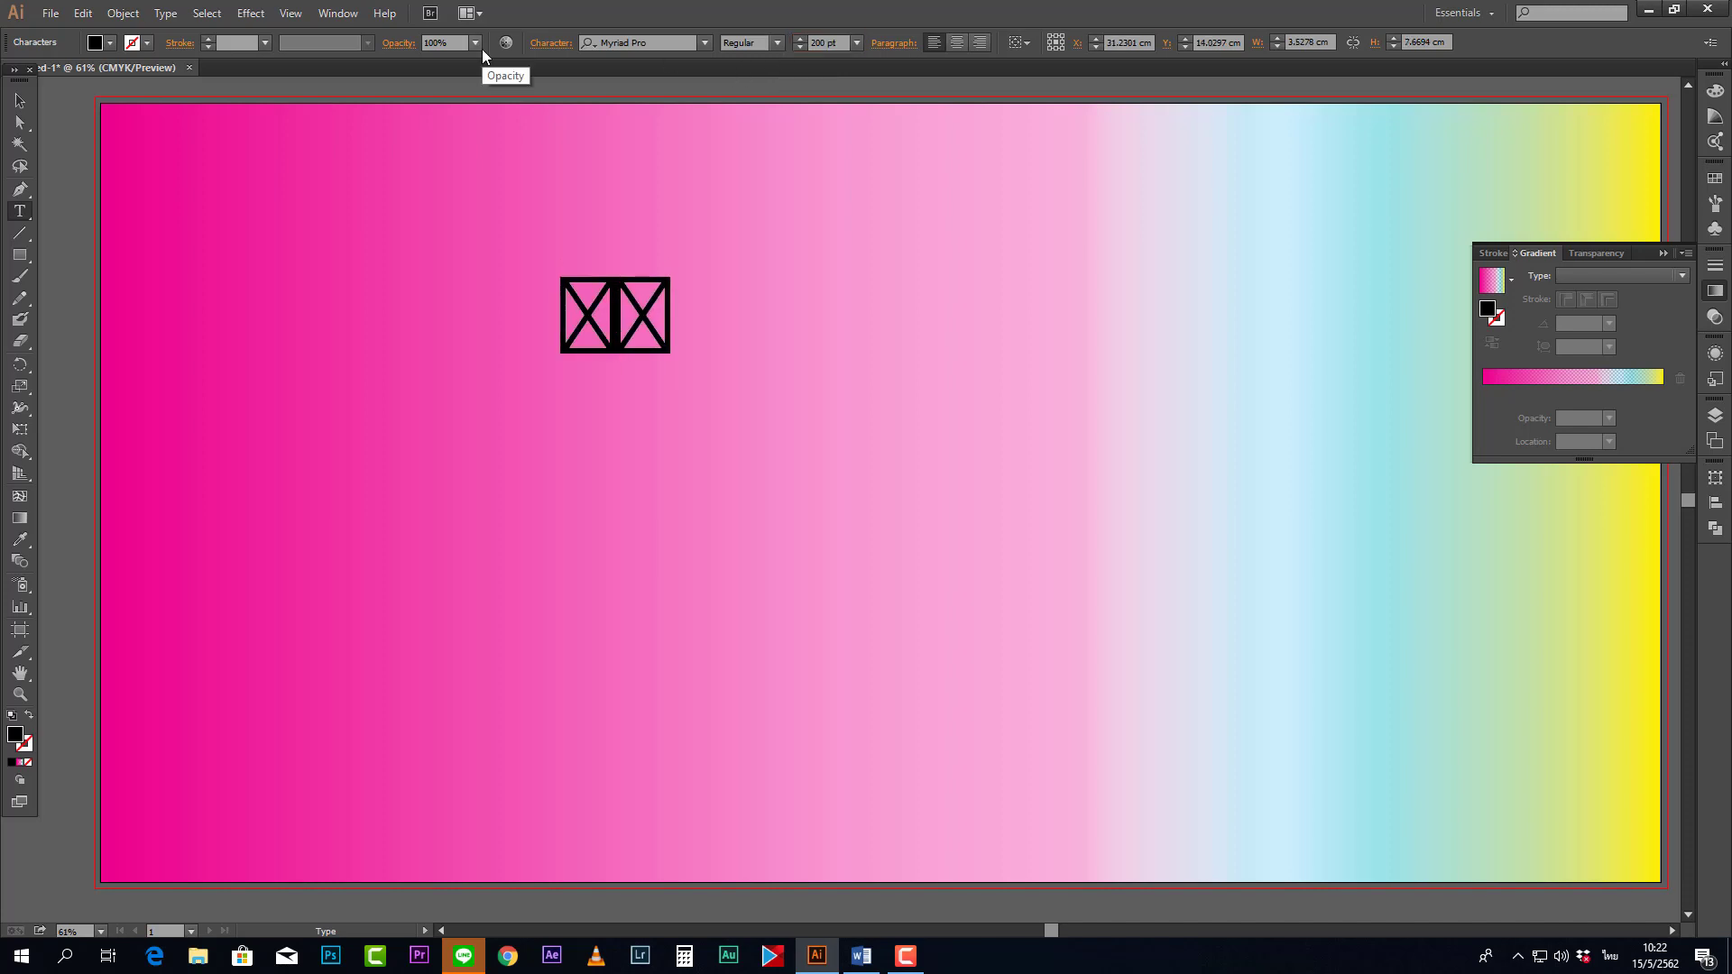
type("ก")
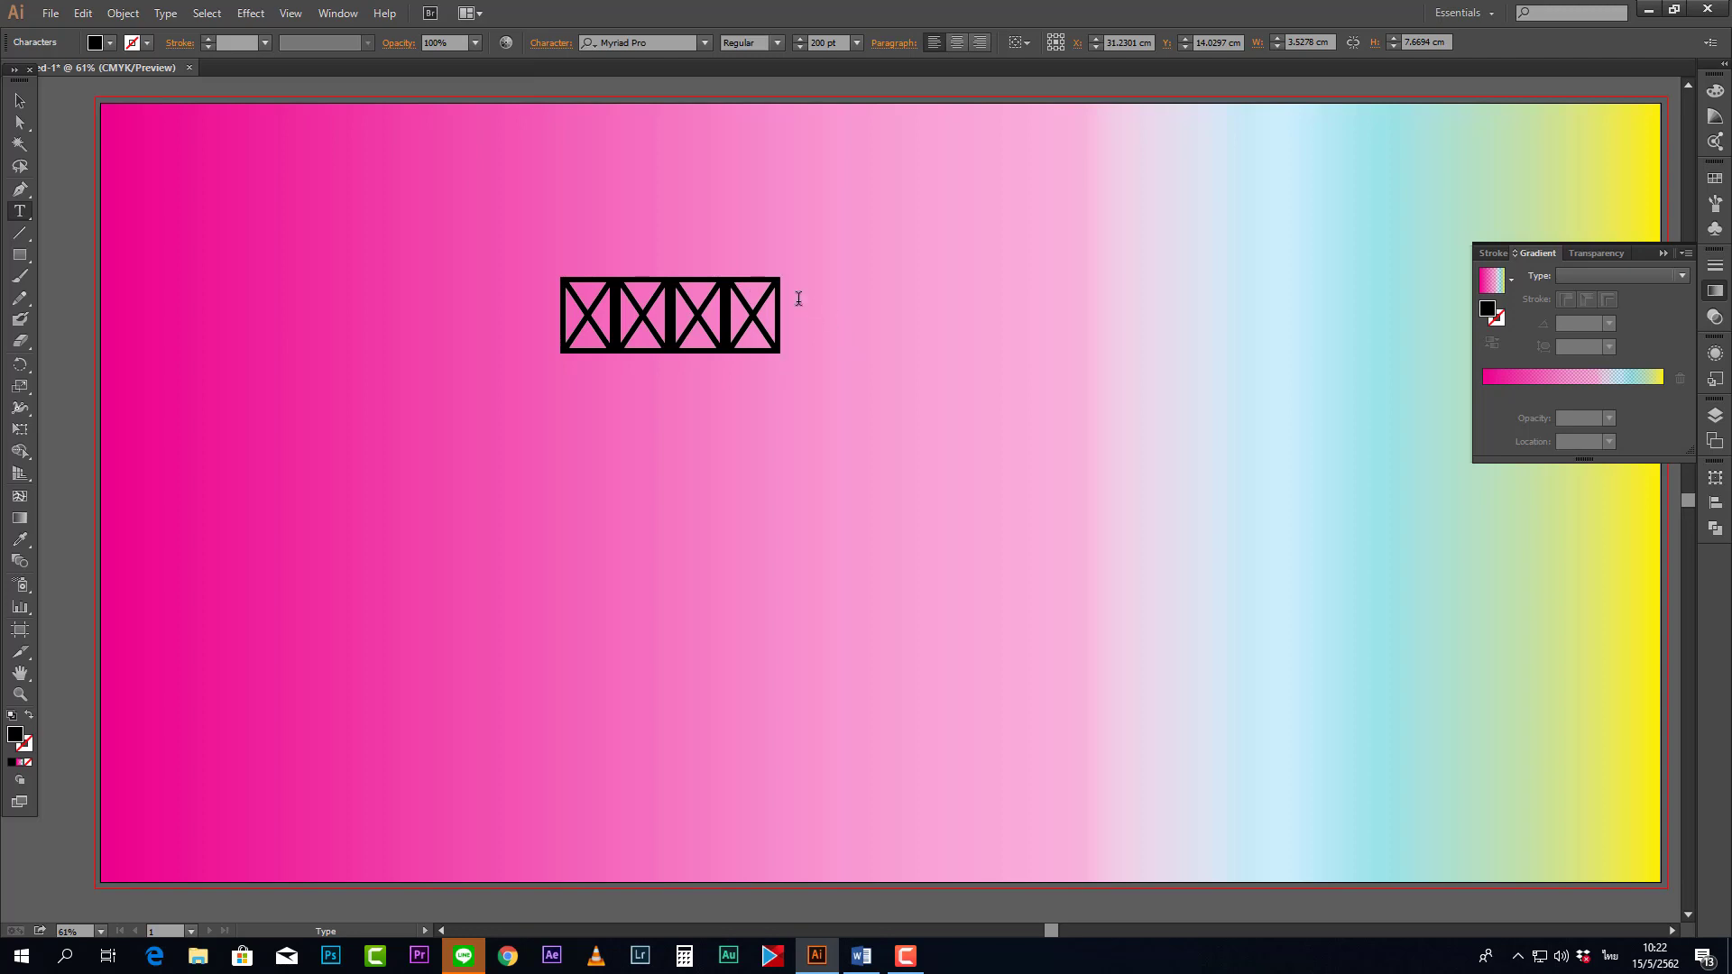
left_click_drag(794, 302, 553, 351)
key("BackSpace")
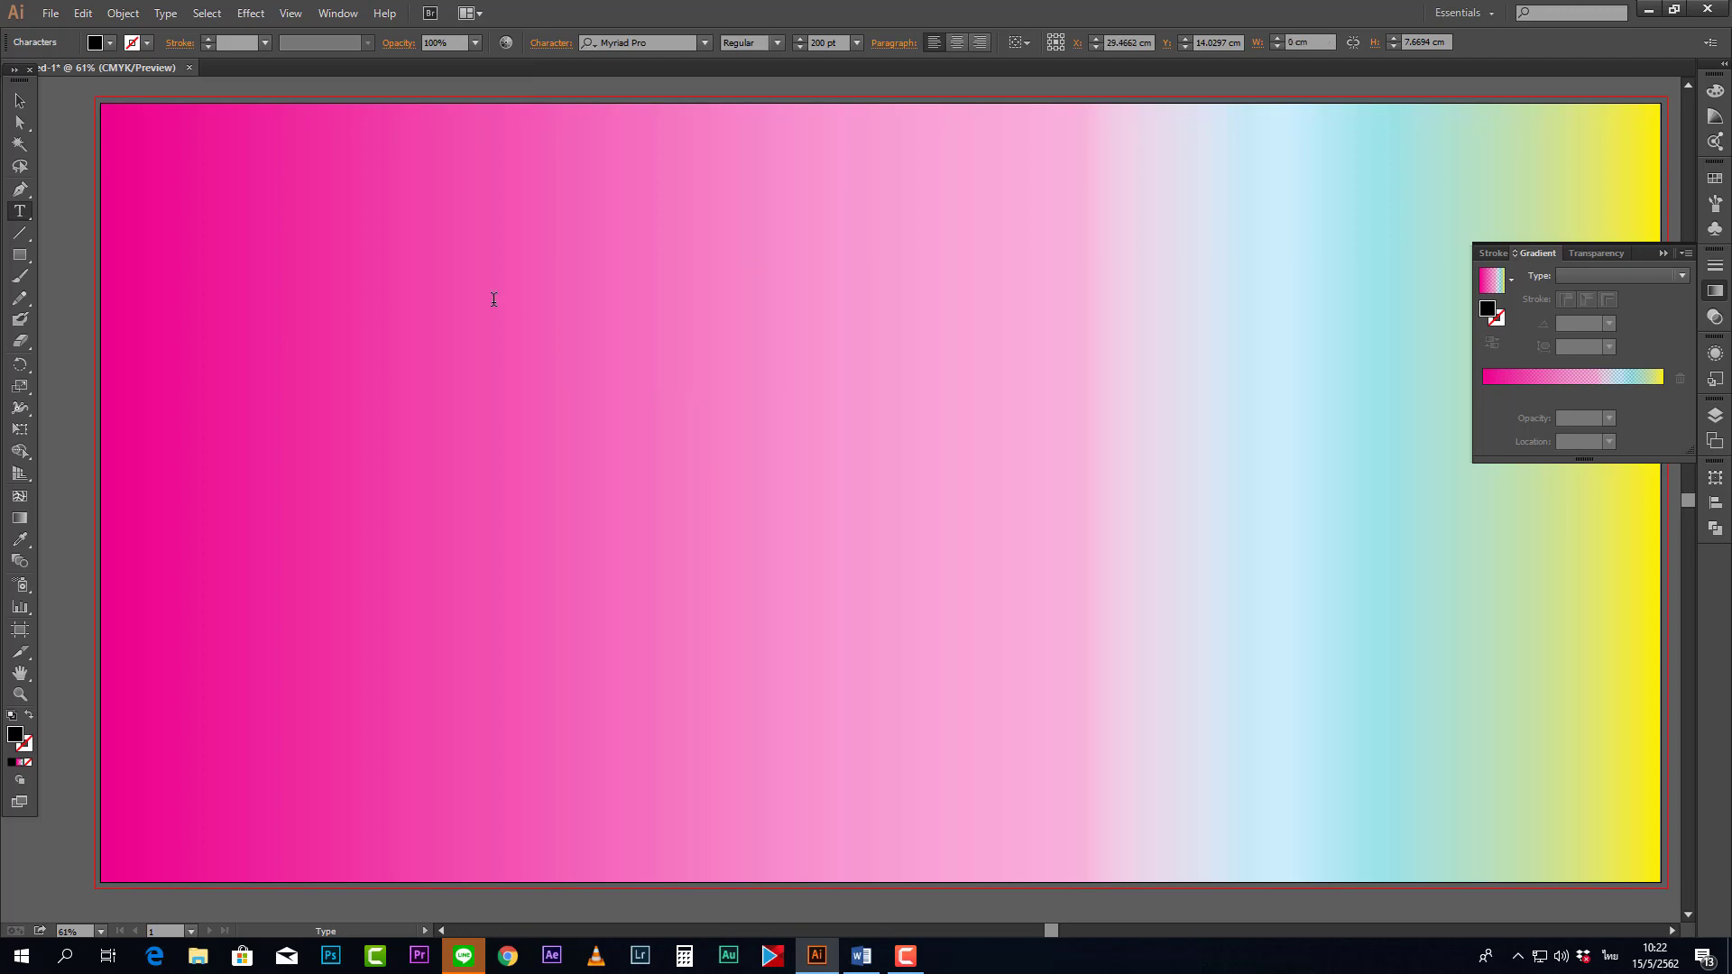
- Enter the text ABCD and finish editing with the text object selected
type("A")
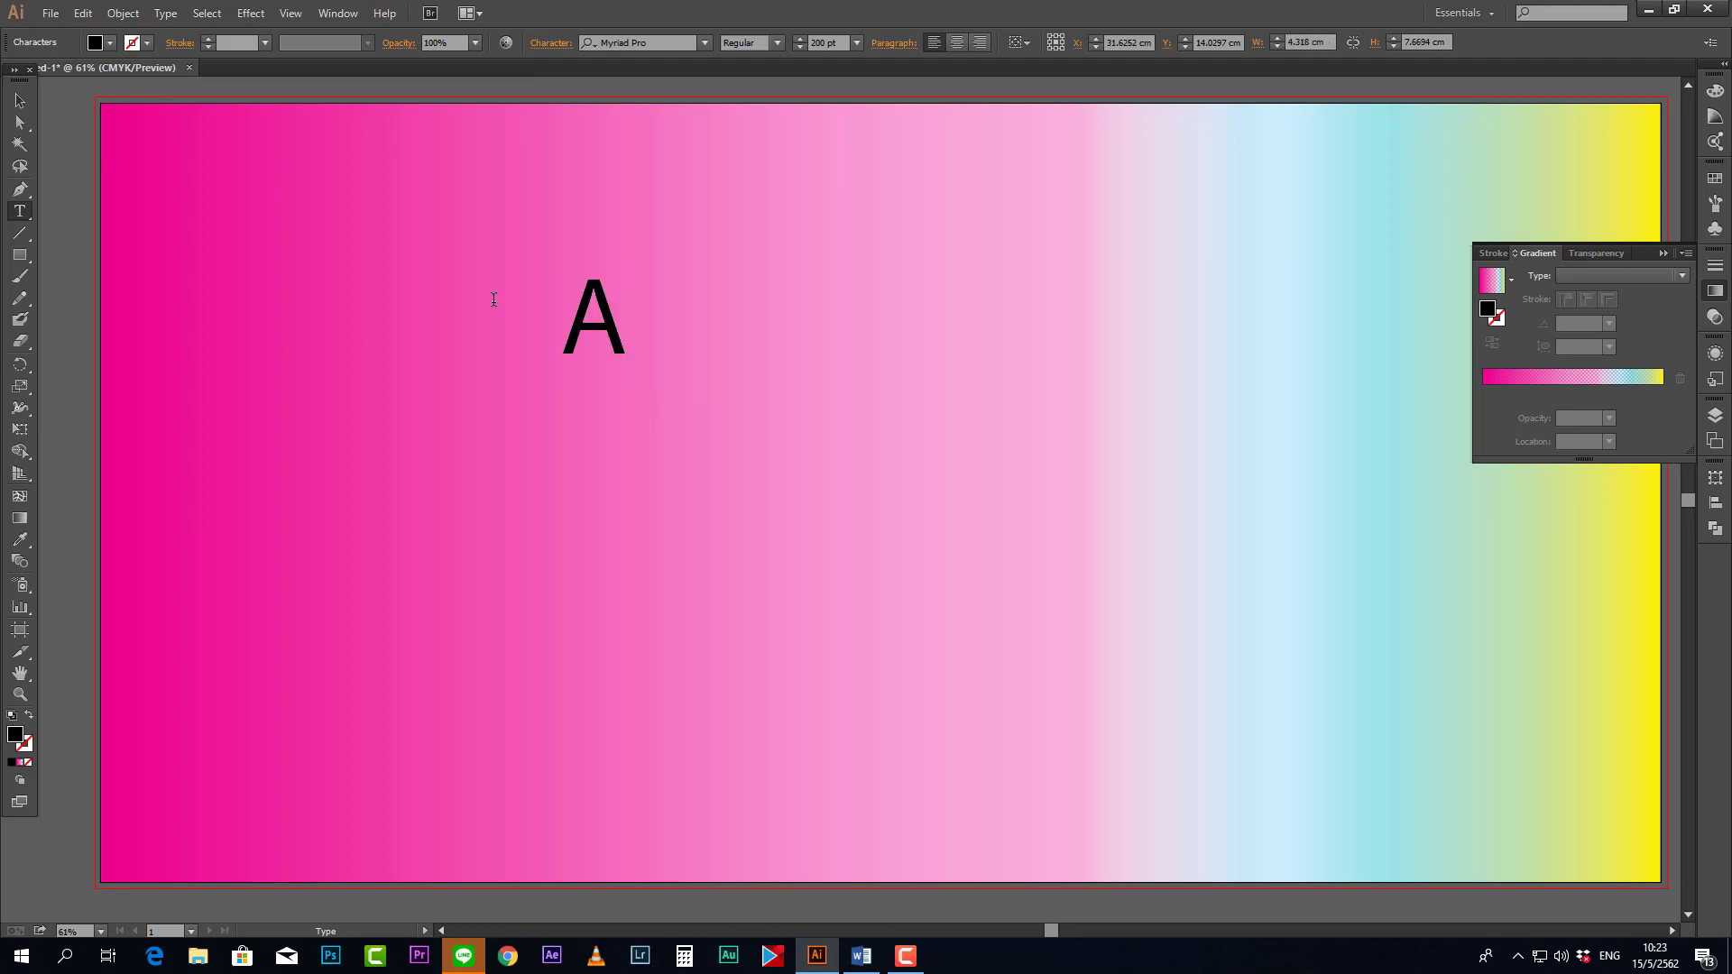
type("BCD")
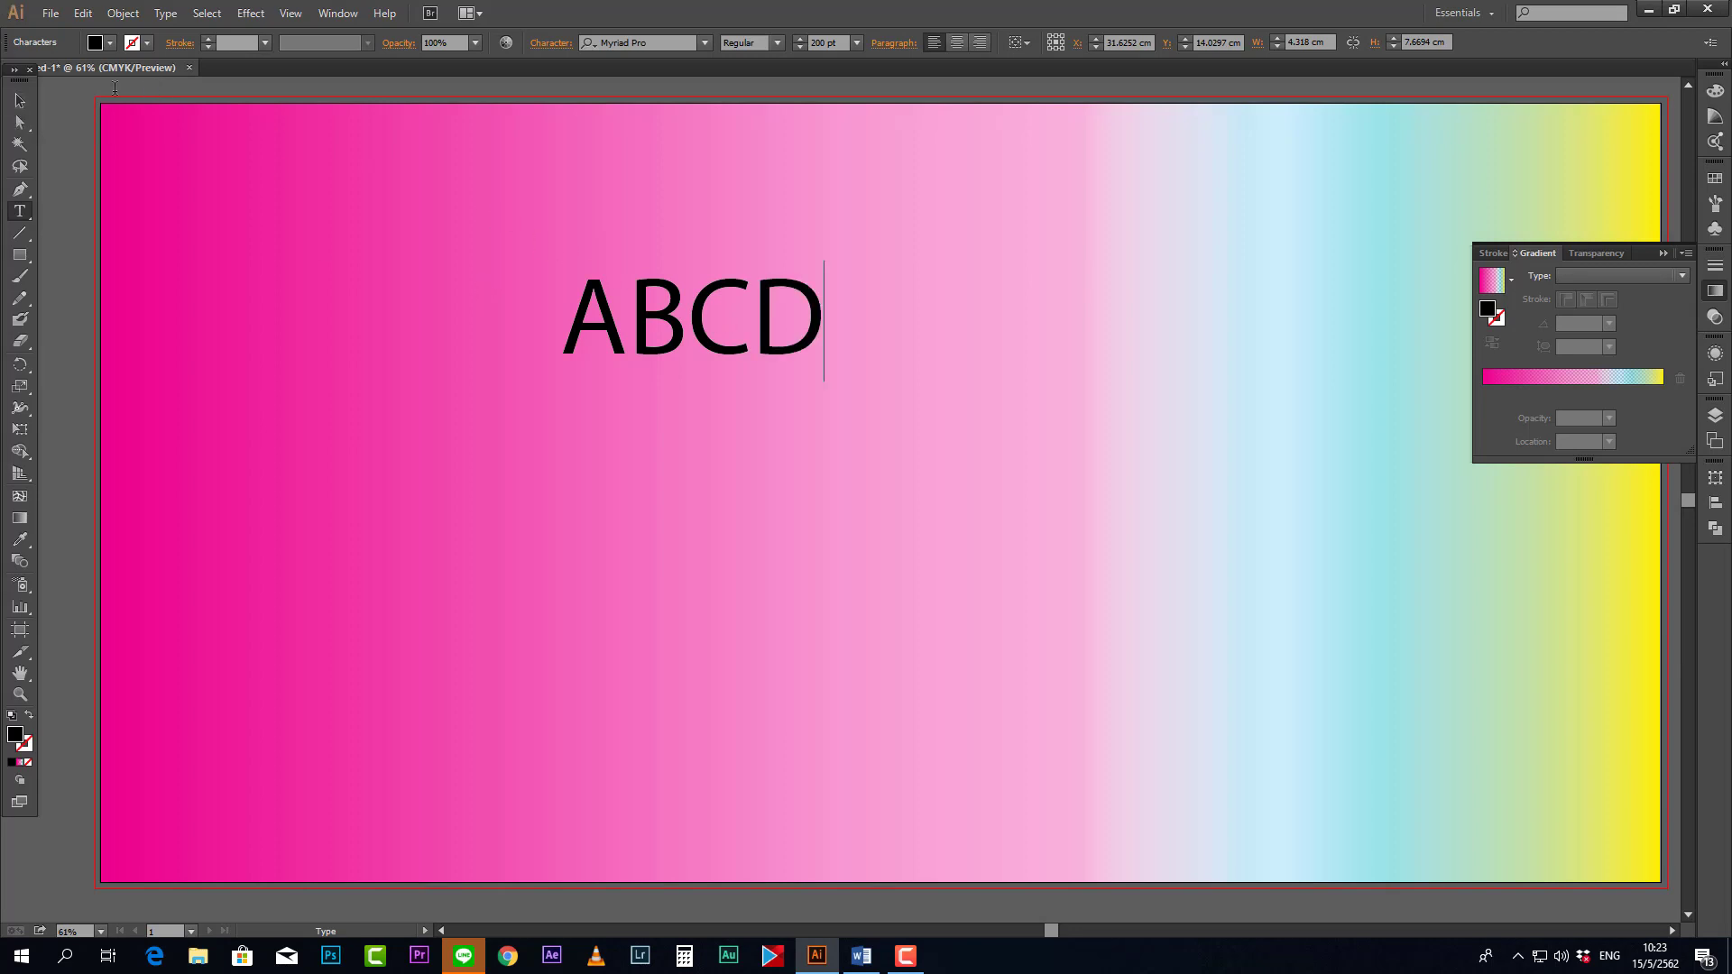
left_click(25, 107)
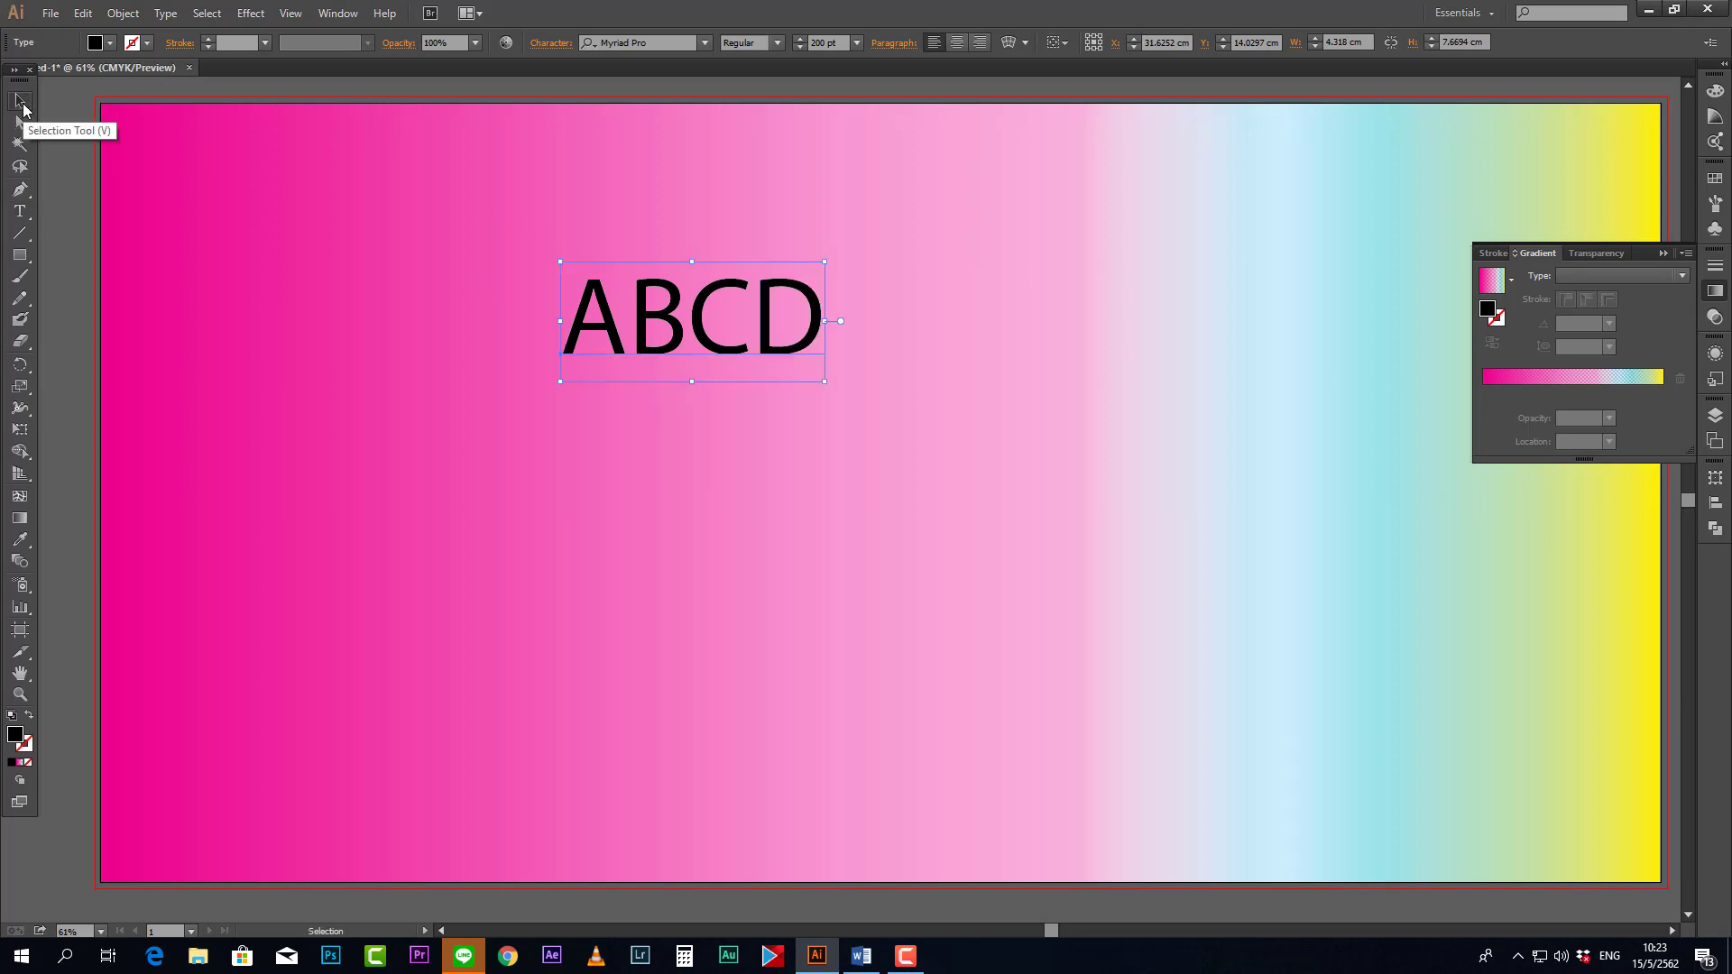
- Set the ABCD text's style to Bold and enlarge it proportionally to about 328 pt
left_click(781, 45)
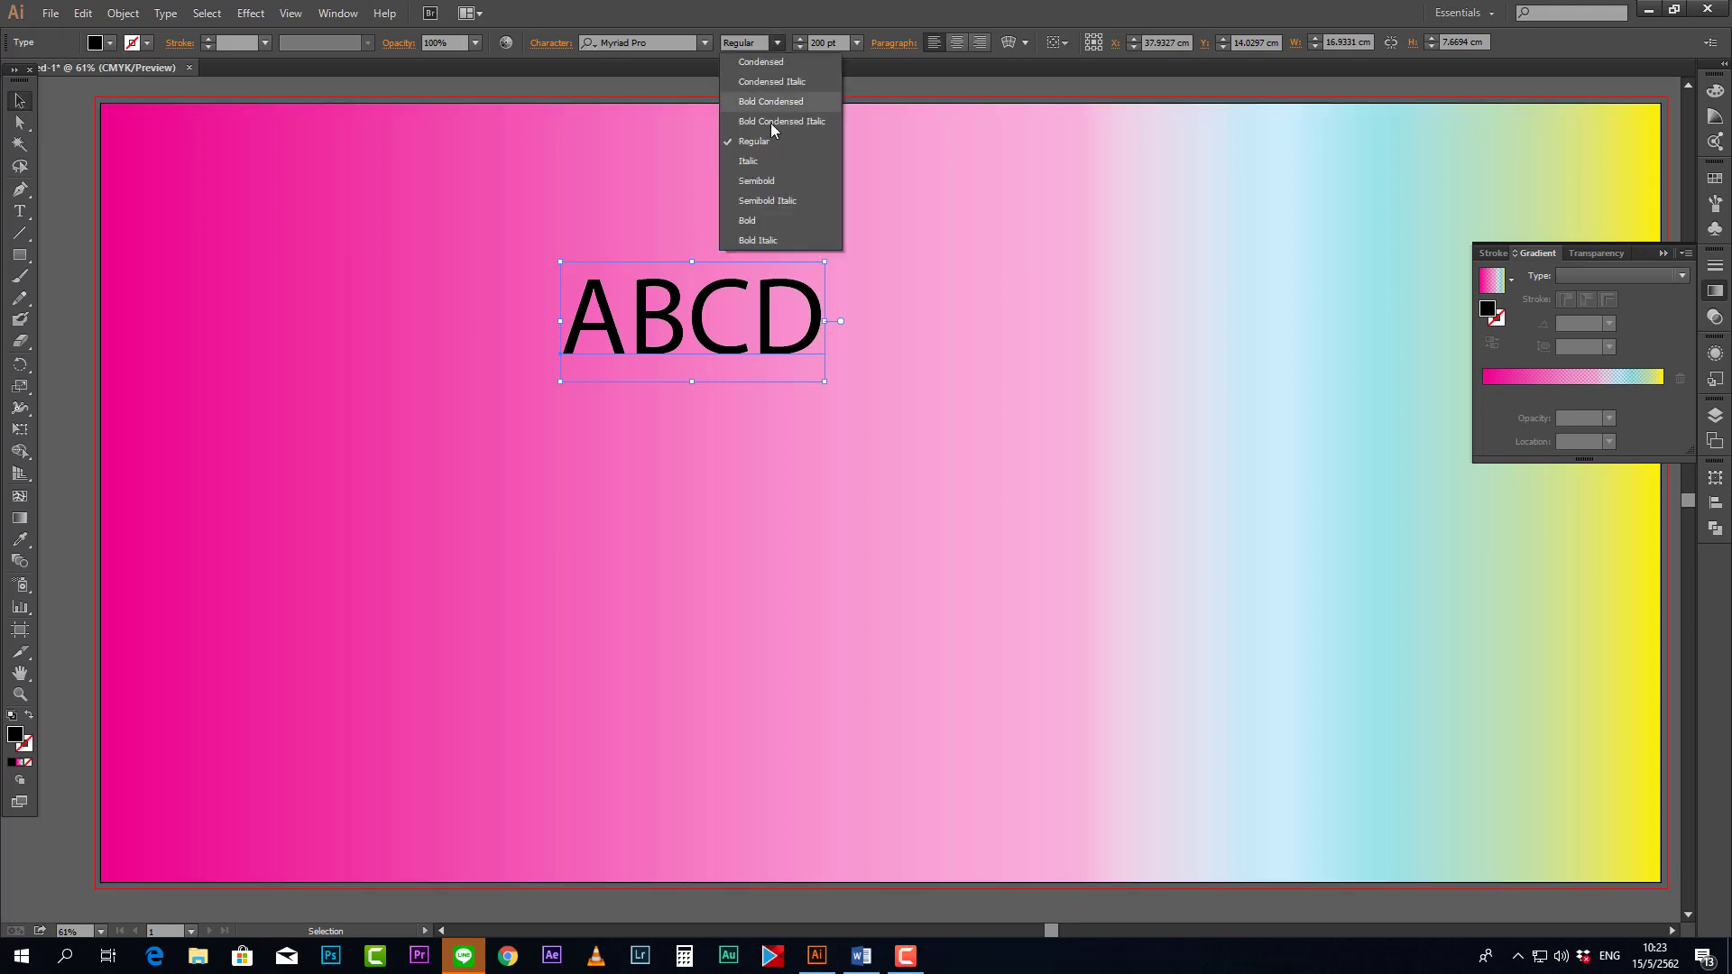
left_click(770, 220)
left_click_drag(840, 382, 1051, 459)
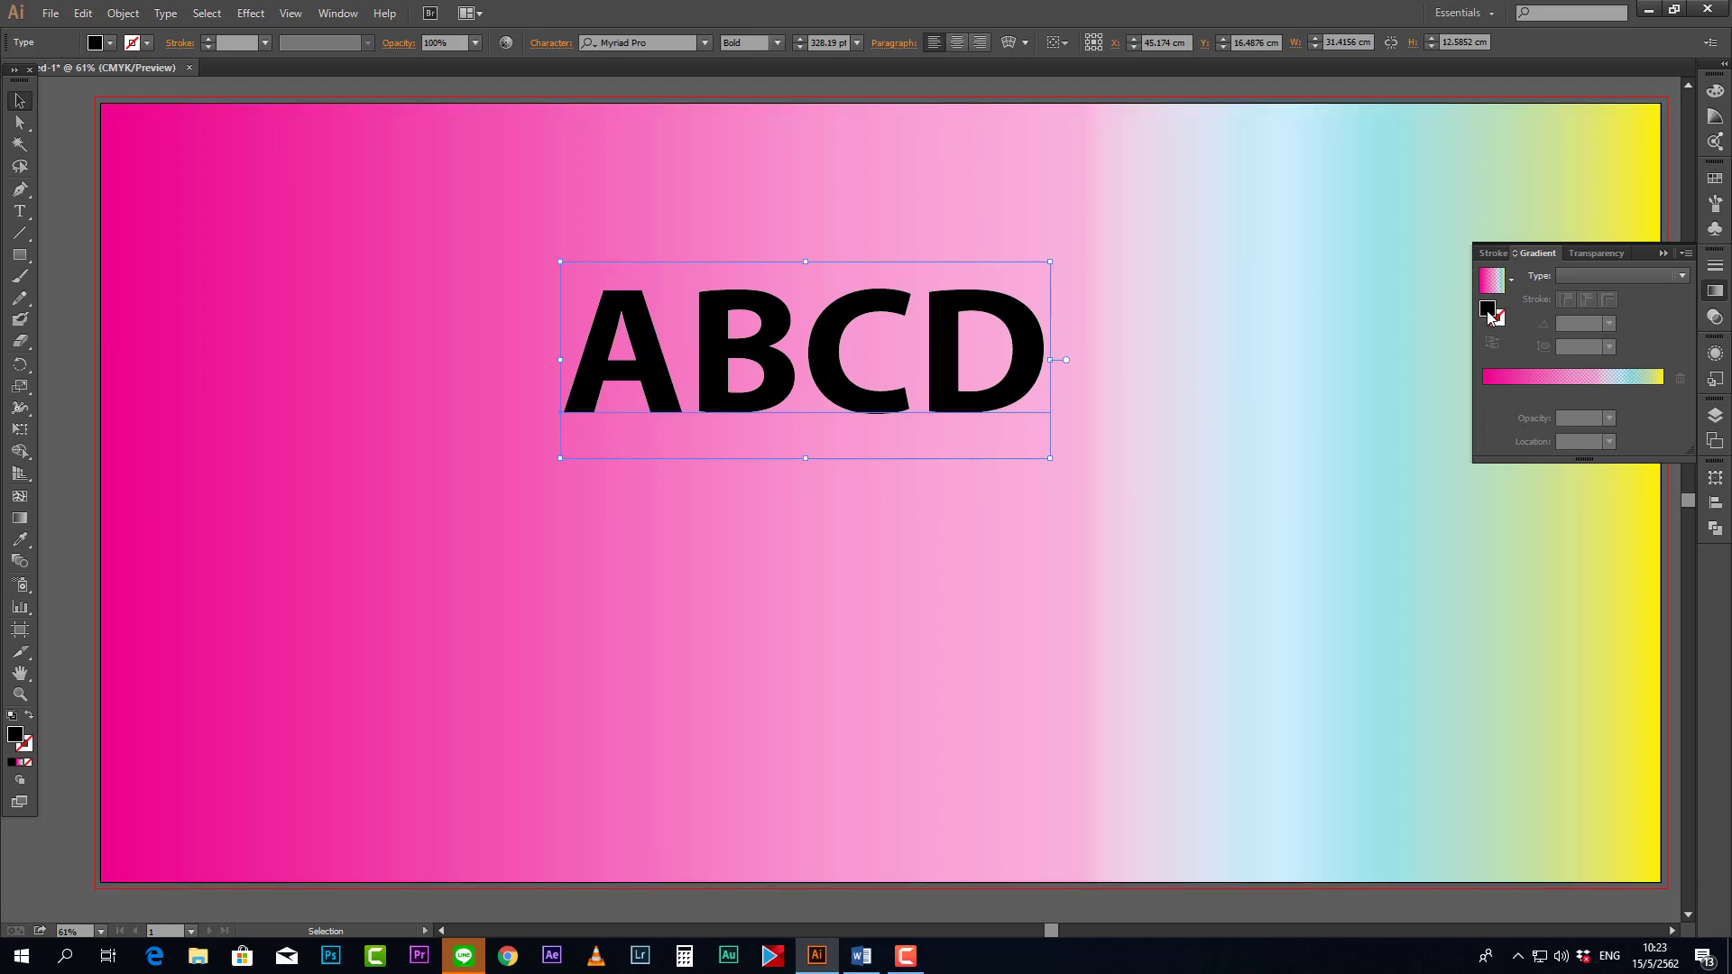
- Set the fill color of the ABCD text to F41152
double_click(1489, 312)
type("F41152")
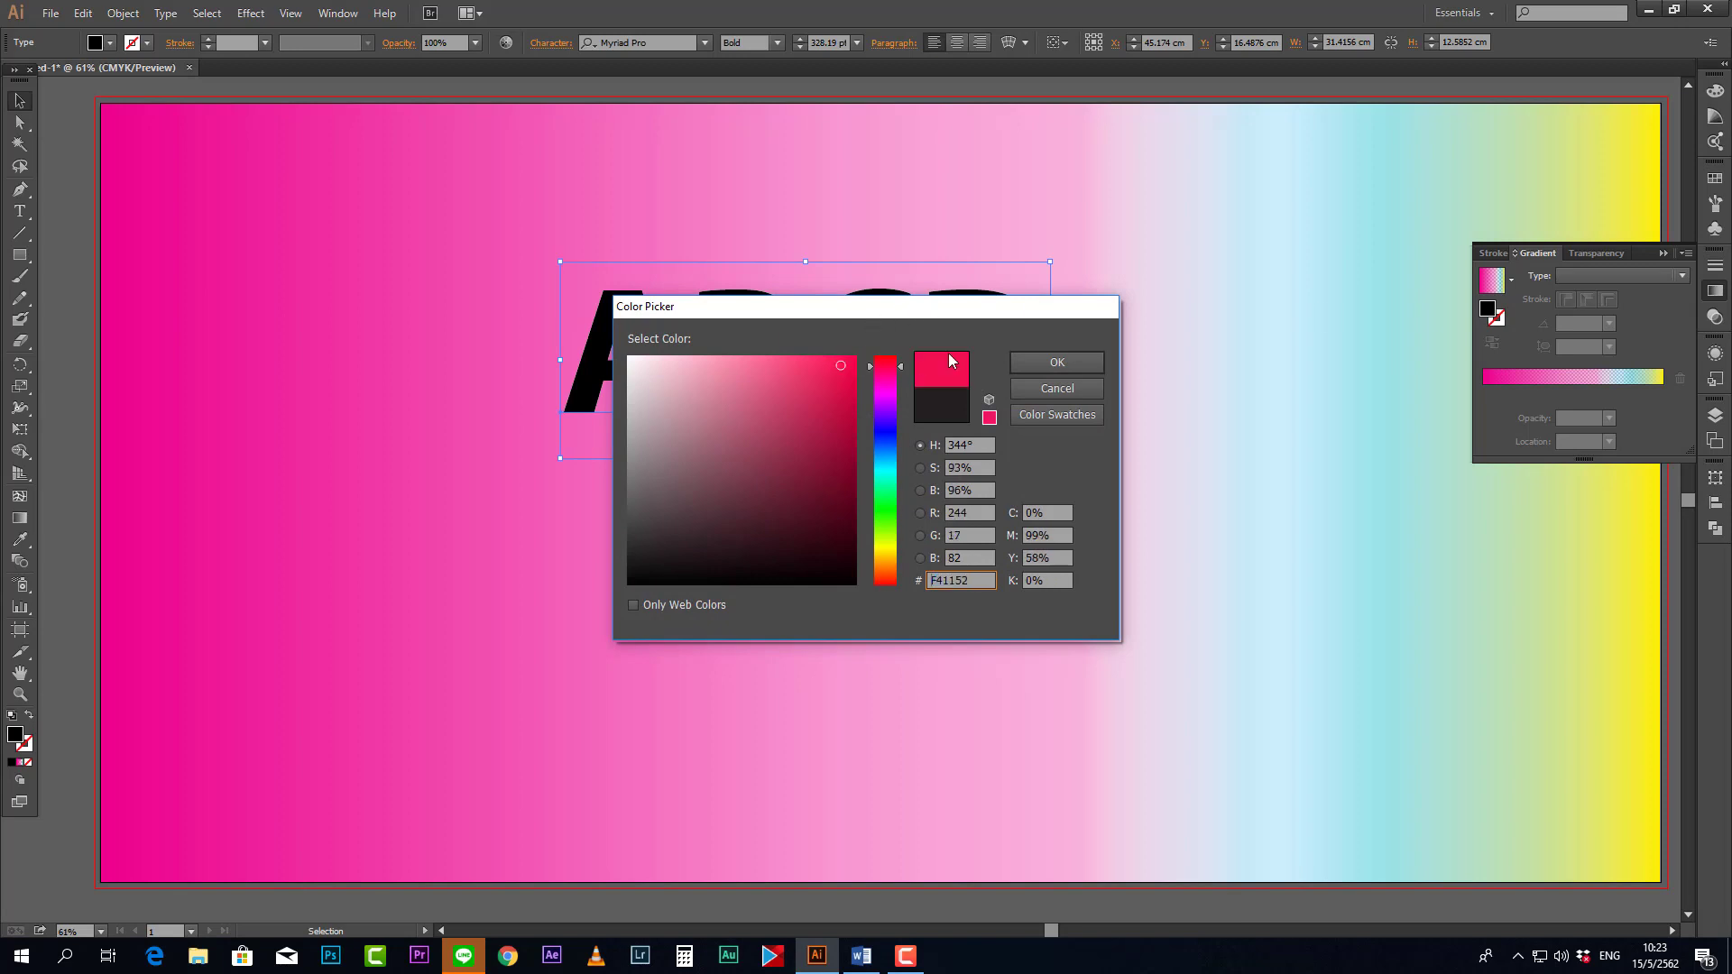
left_click(1058, 362)
- Try to apply the linear gradient to the live ABCD text with its first stop recolored red
left_click(1490, 385)
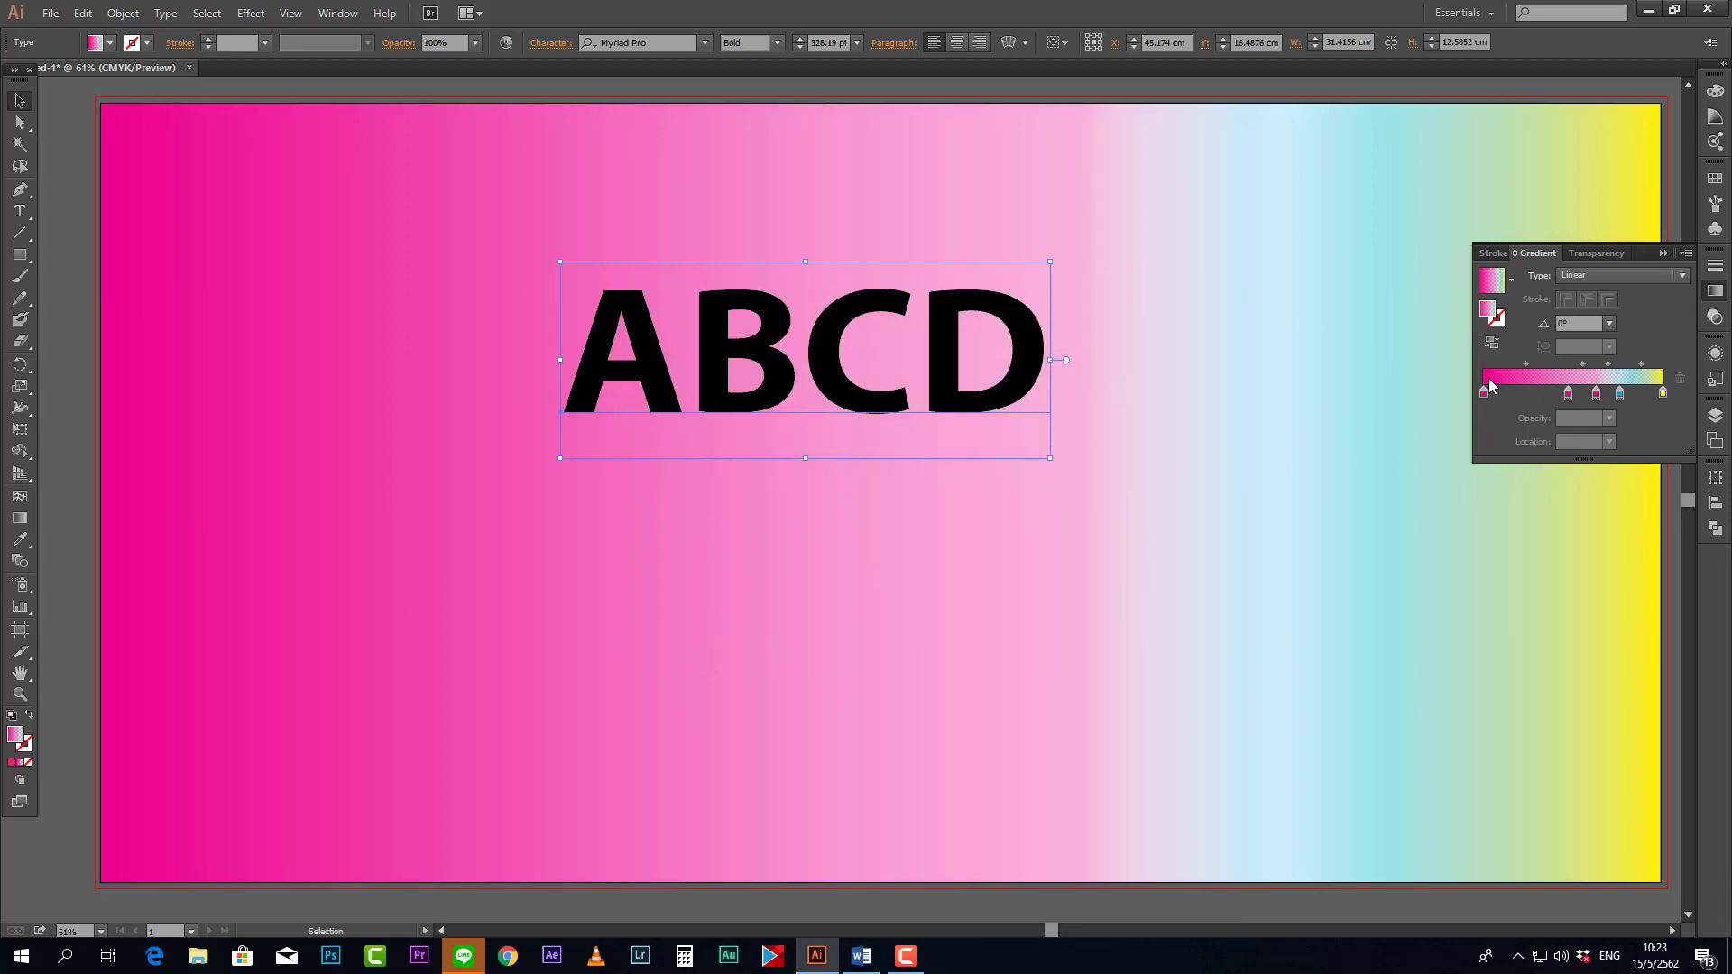
double_click(1484, 392)
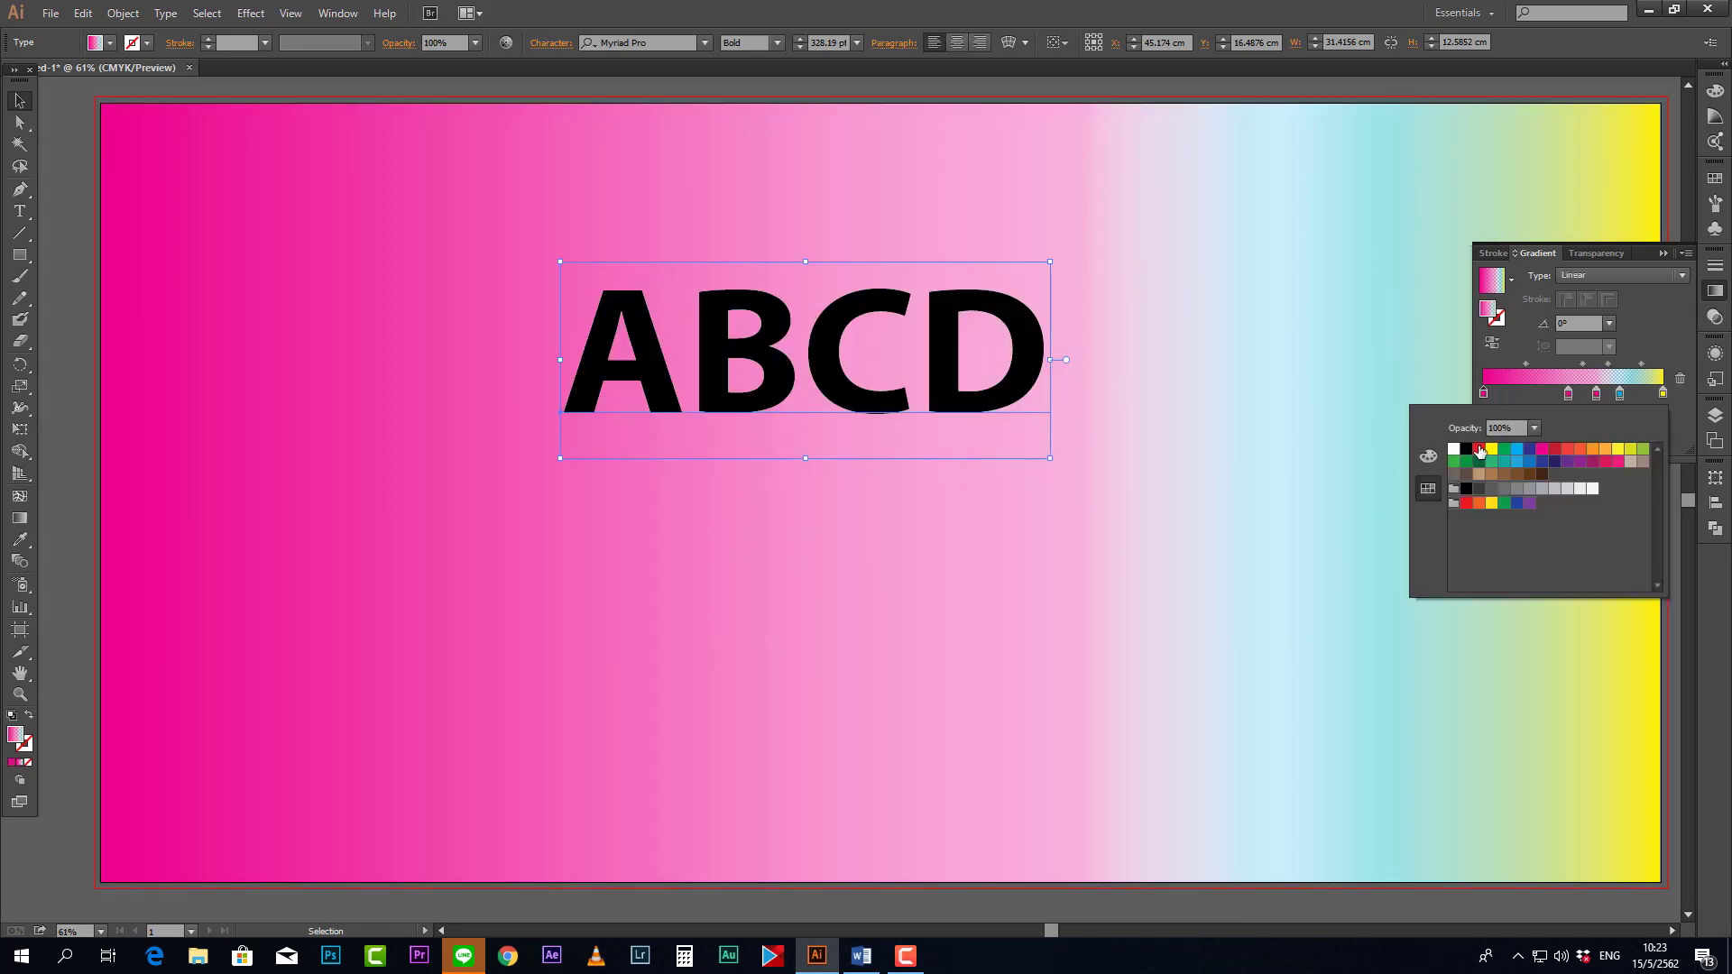
left_click(1479, 449)
left_click(1680, 355)
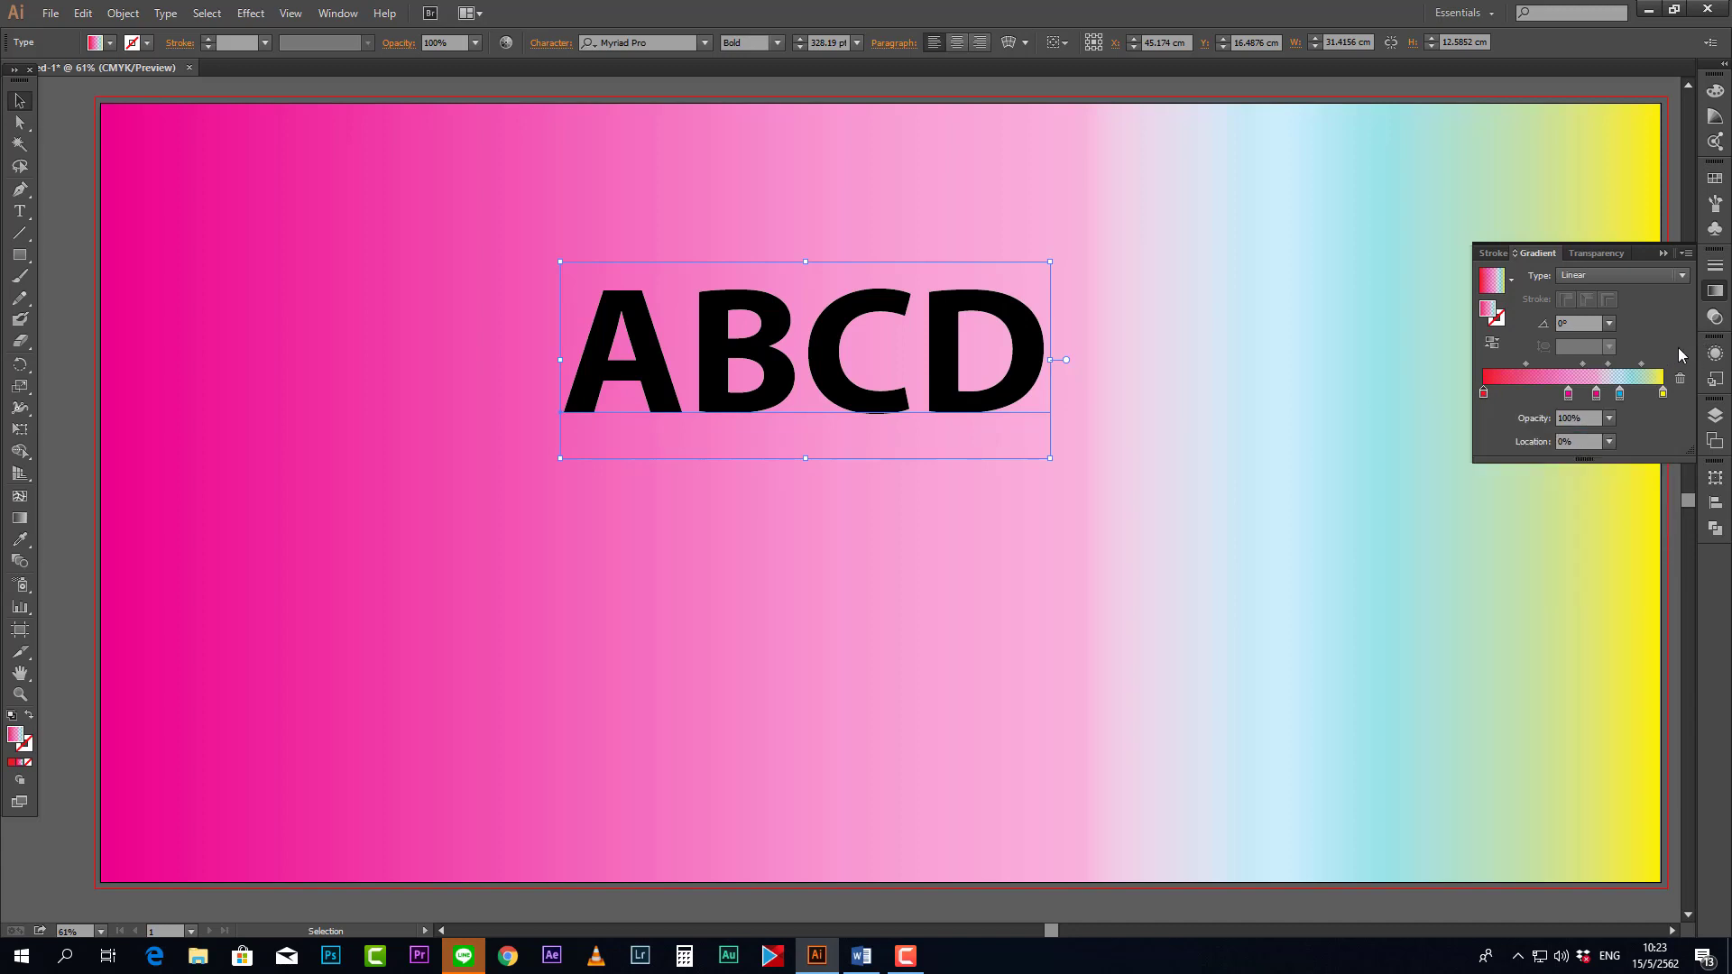
left_click(1662, 394)
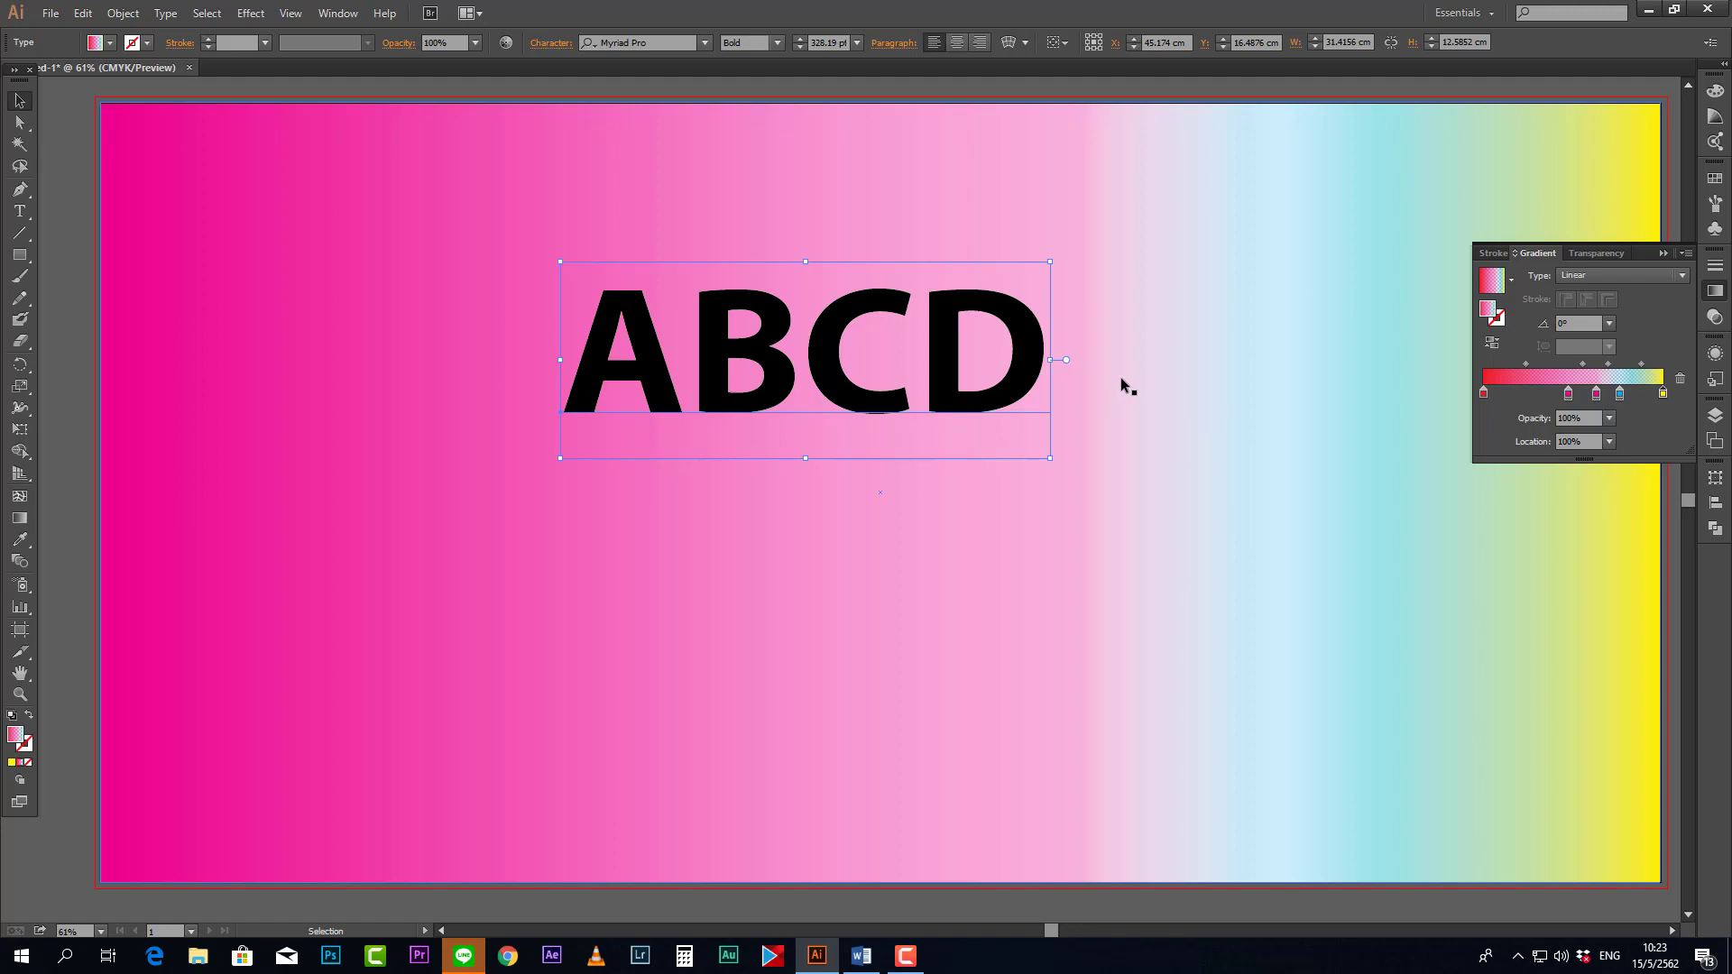
- Convert the ABCD text to outlines and select the outlined lettering
right_click(837, 378)
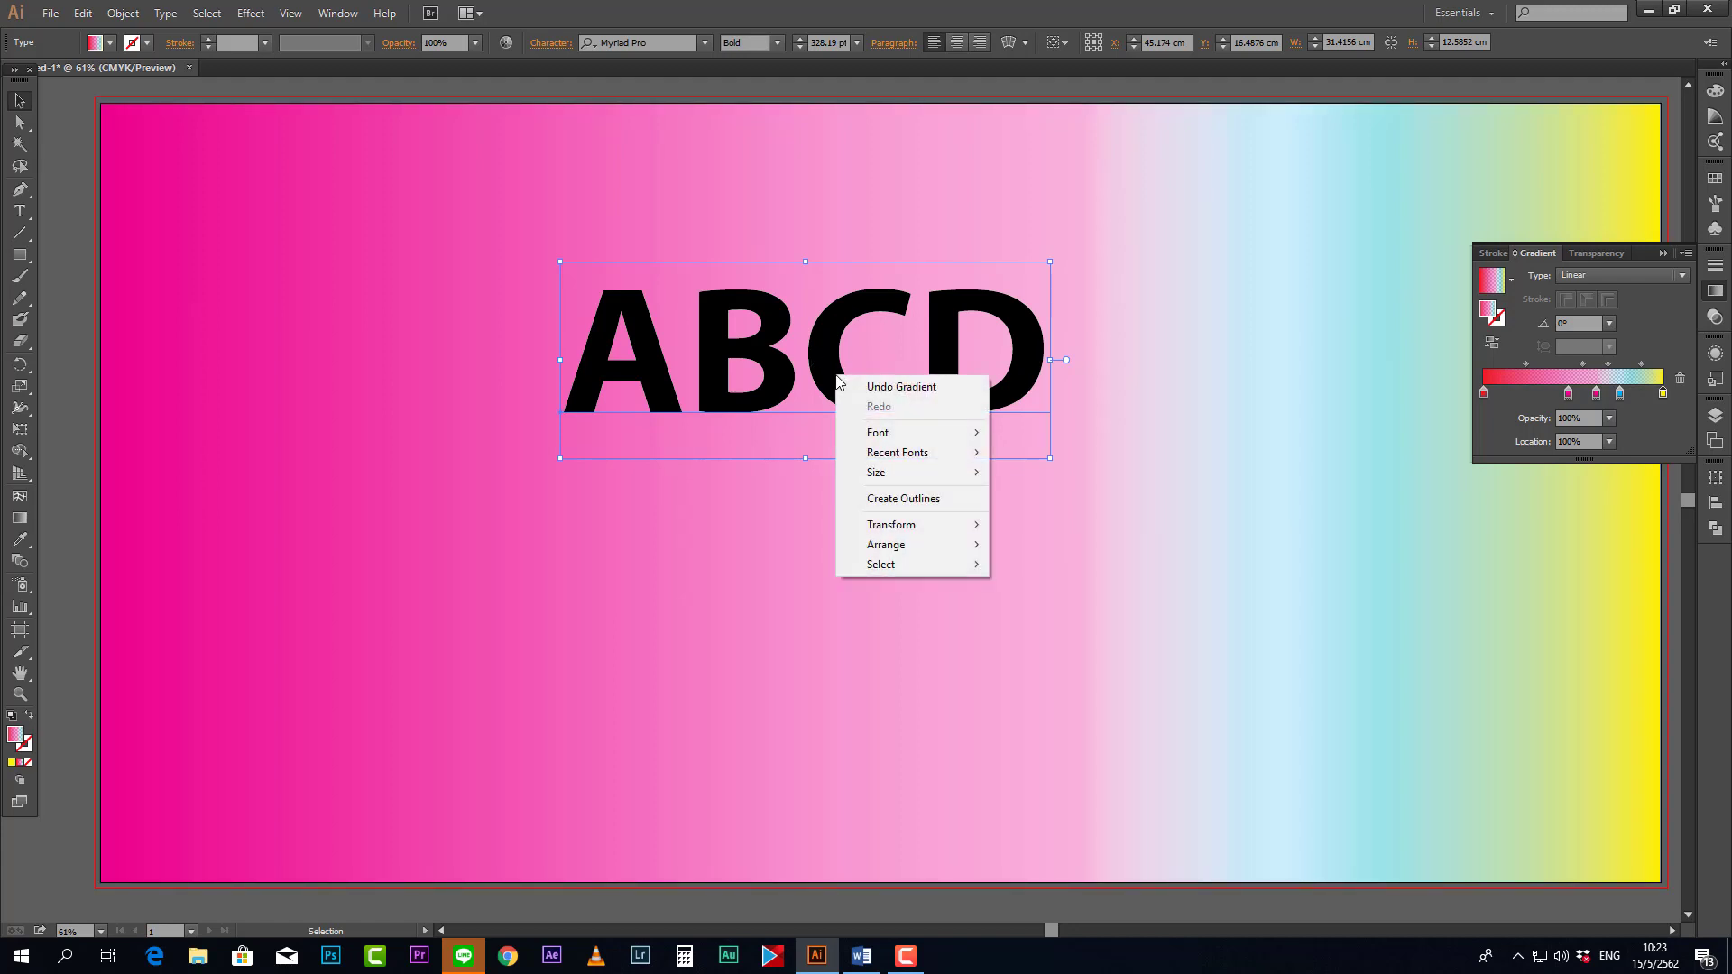
left_click(893, 499)
left_click(1251, 494)
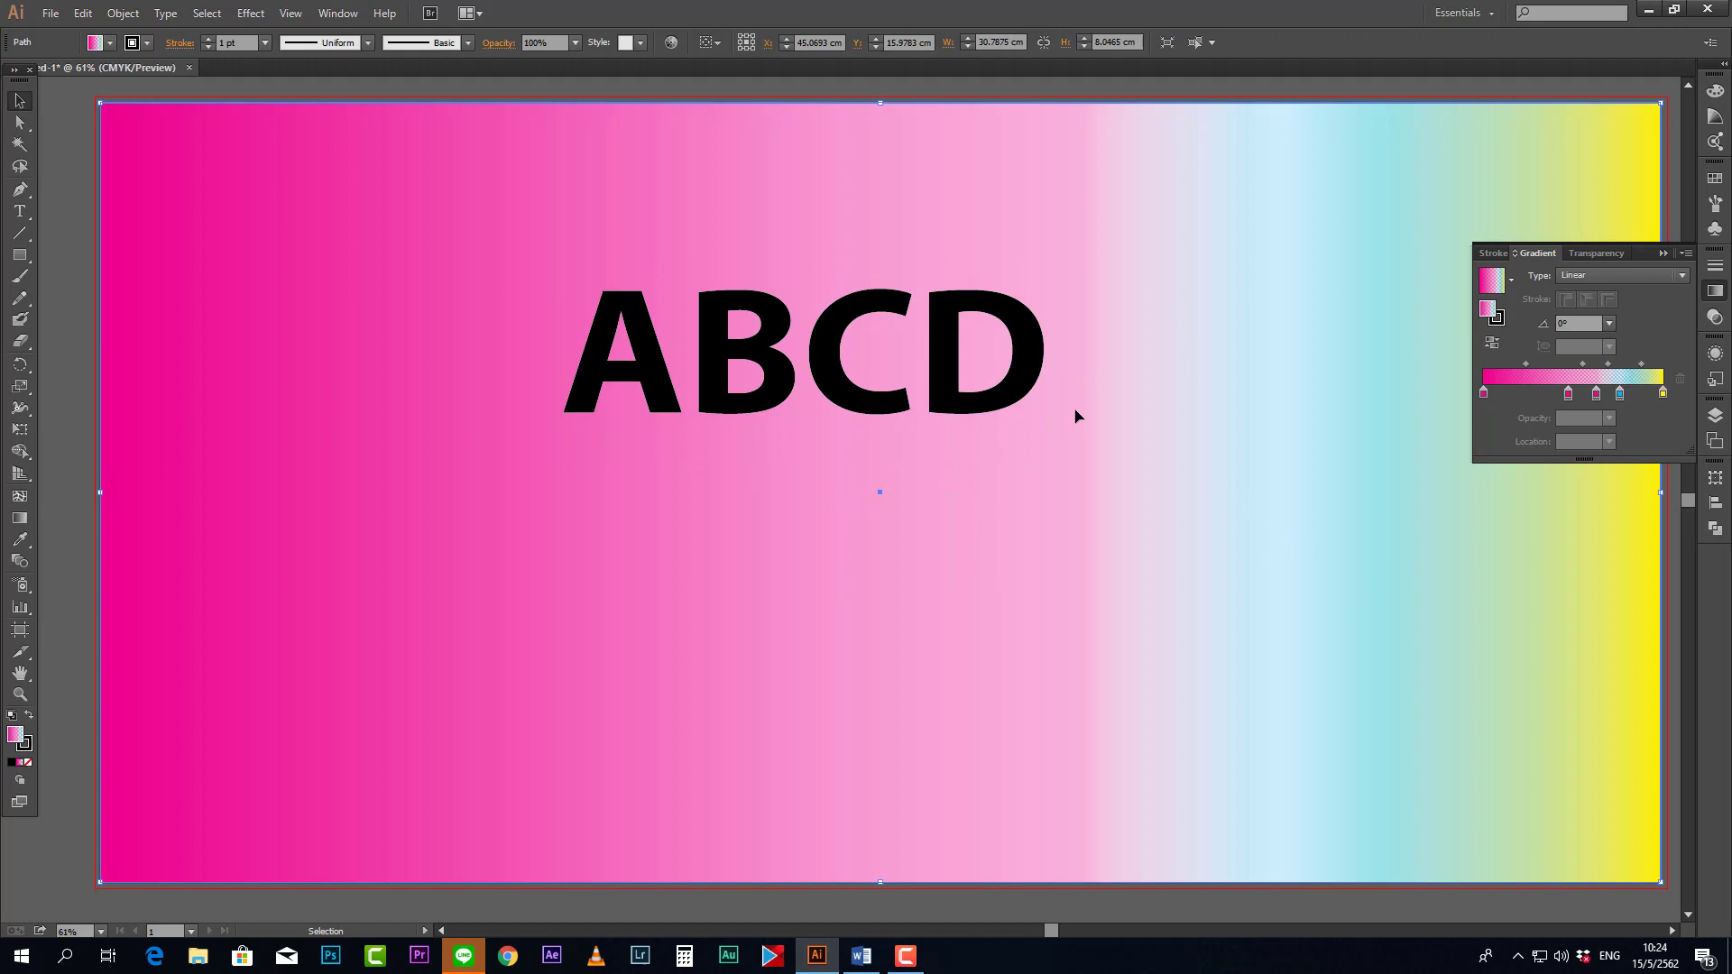
left_click(824, 354)
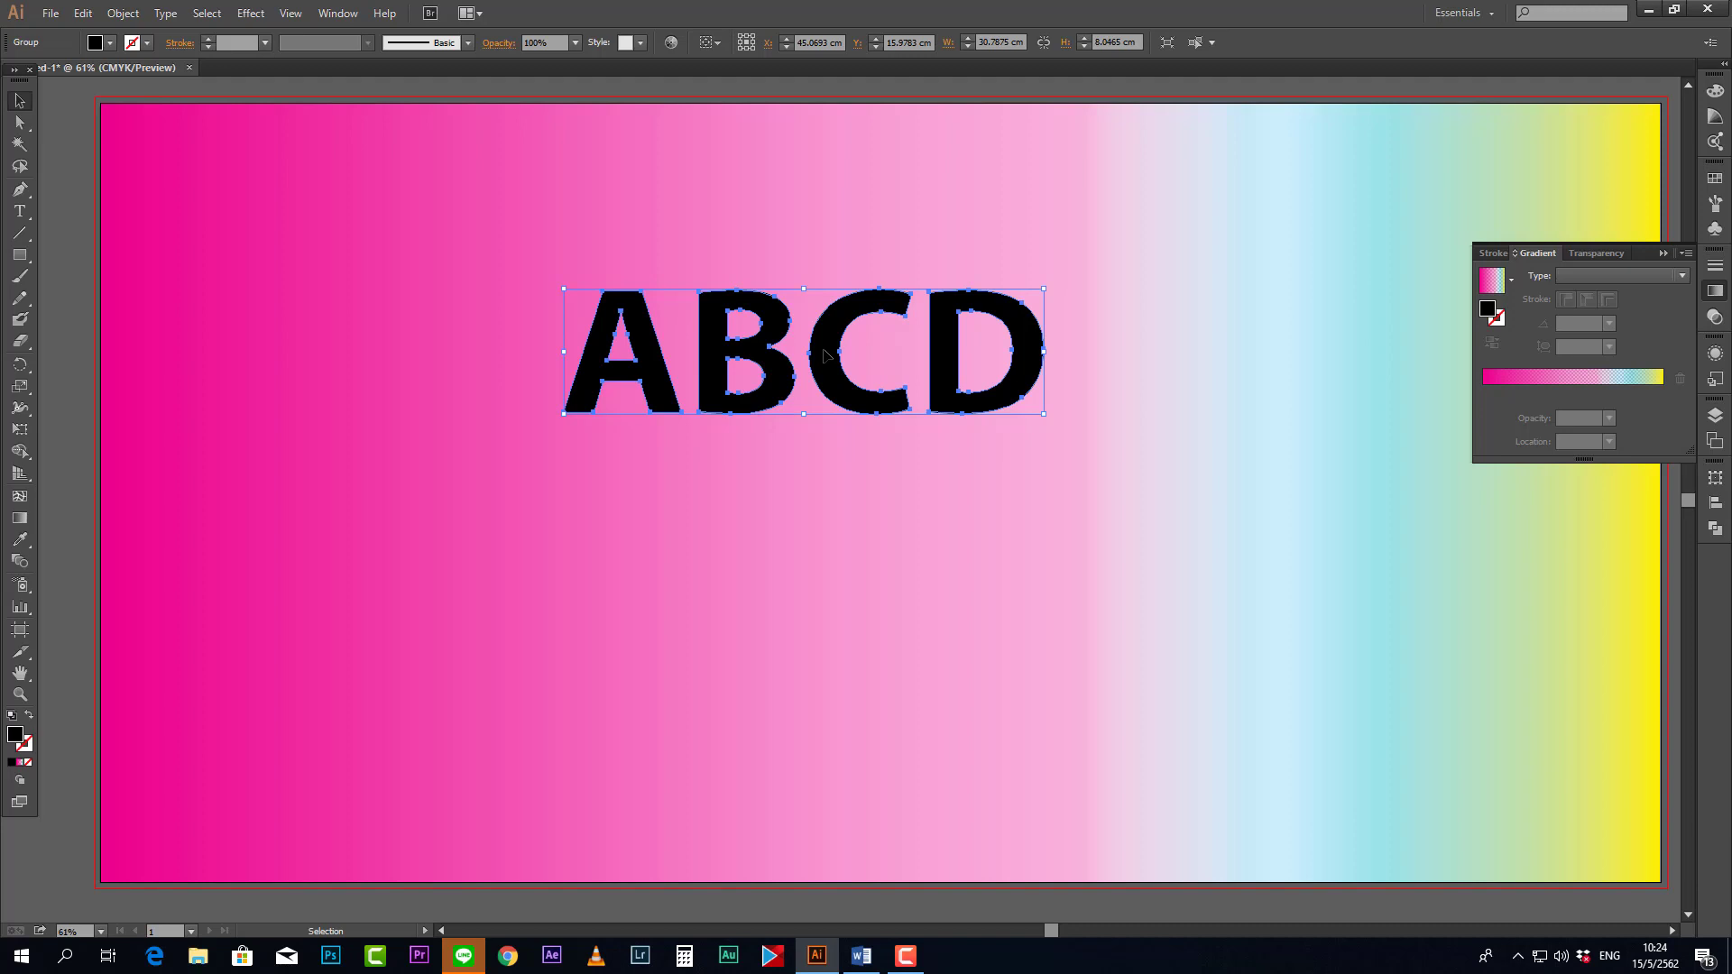
left_click(788, 591)
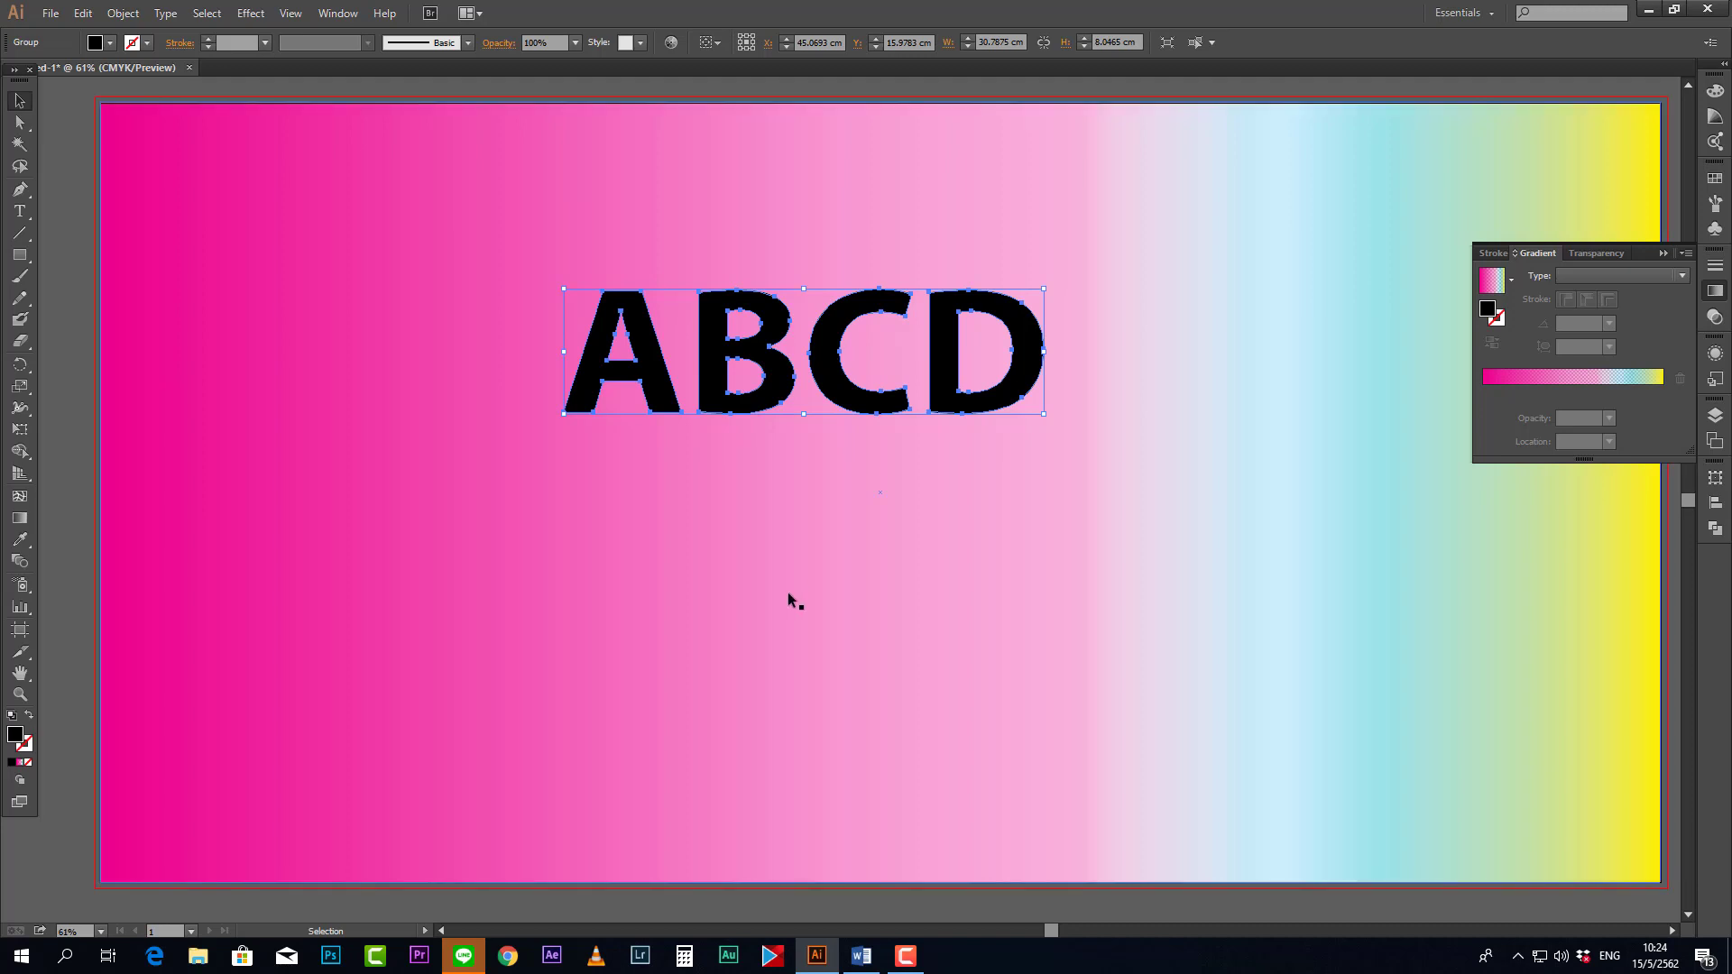
left_click(835, 377)
left_click(836, 377)
- Fill the outlined ABCD lettering with a medium gray
double_click(1489, 310)
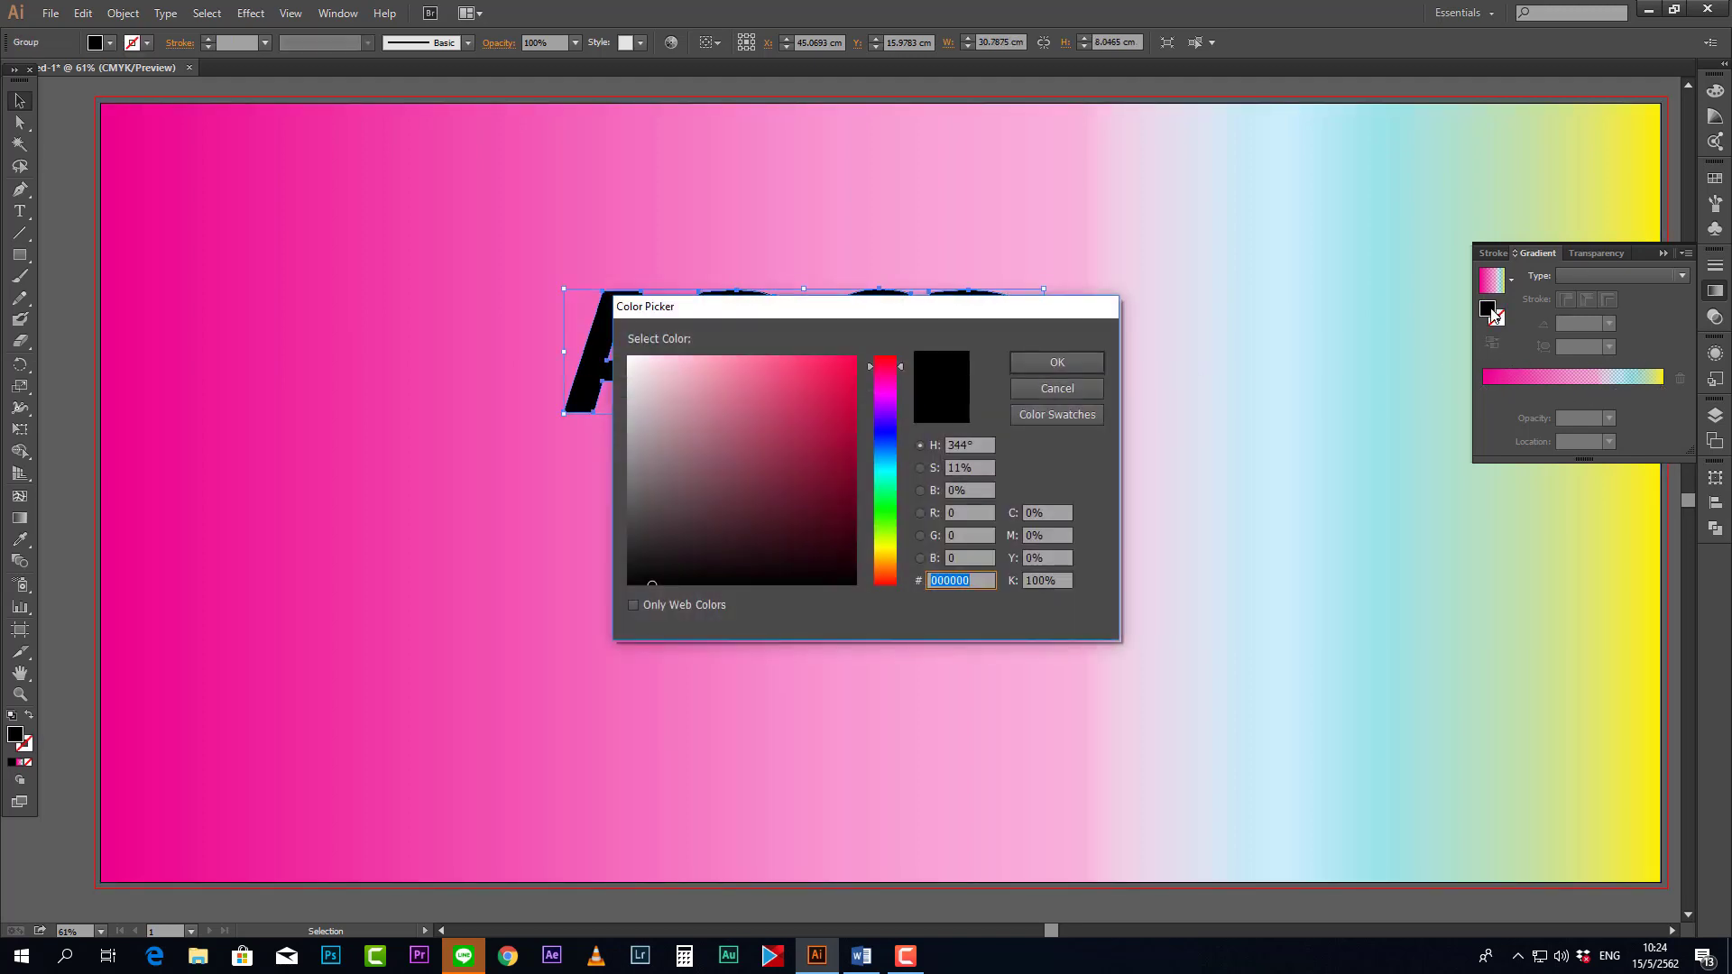
left_click(845, 370)
left_click(1046, 361)
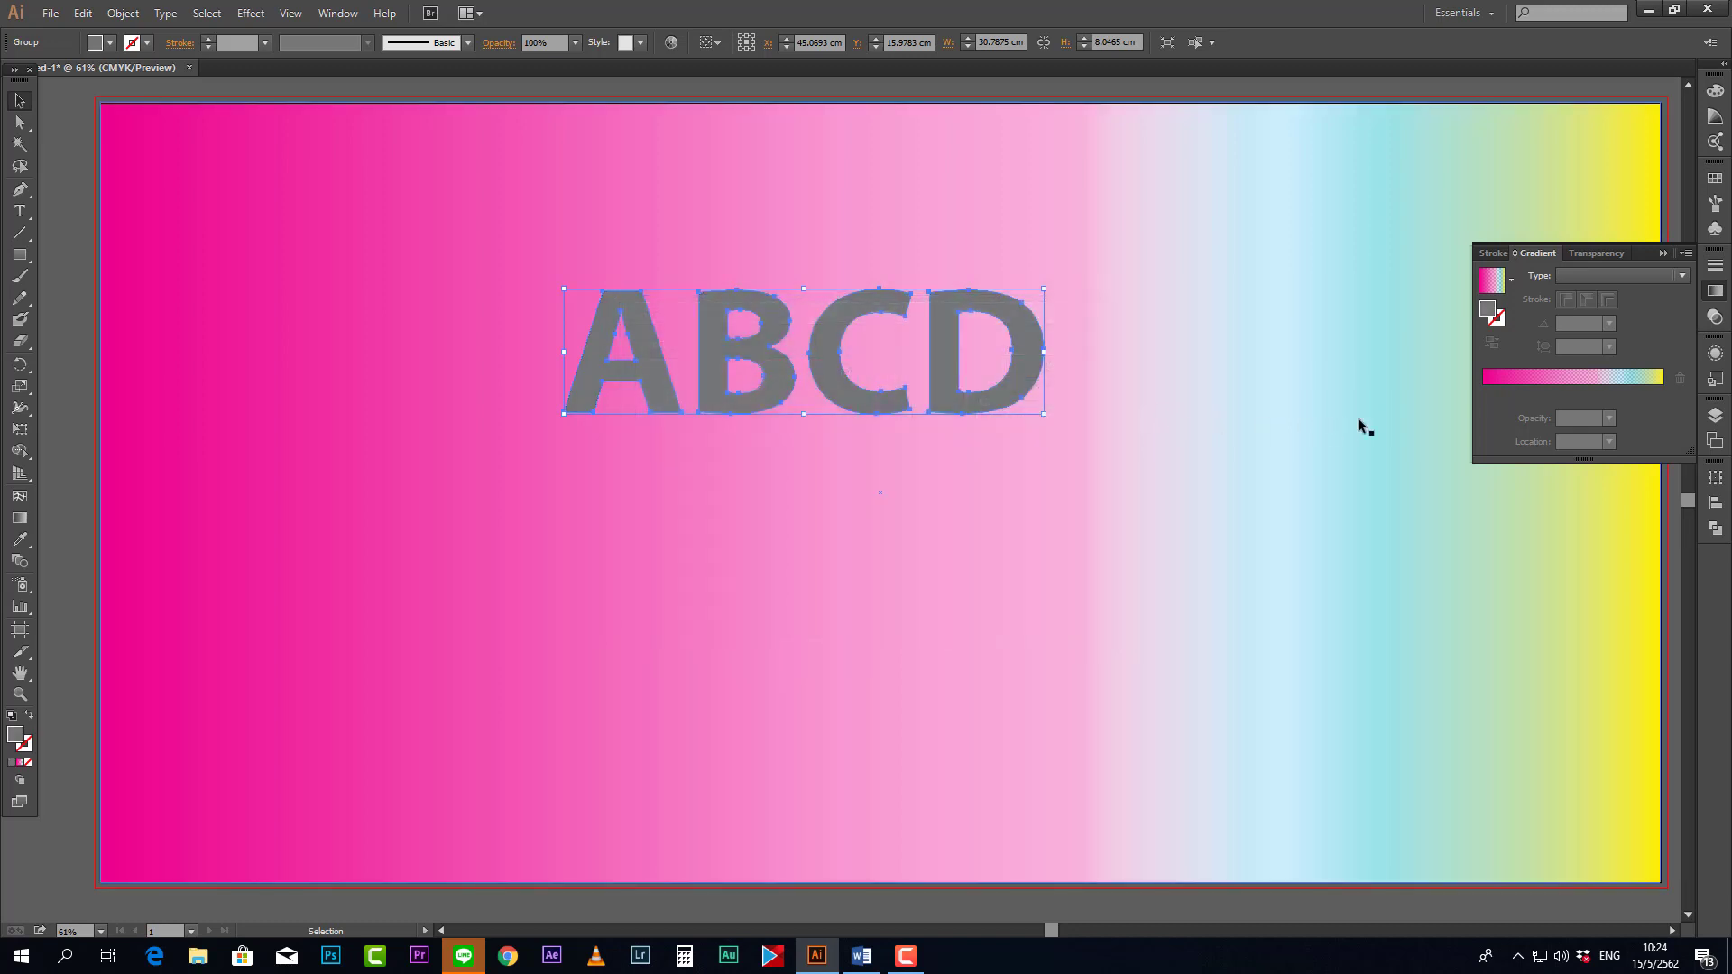
- Apply the linear gradient to the outlined lettering and recolor its first stop red
left_click(1483, 384)
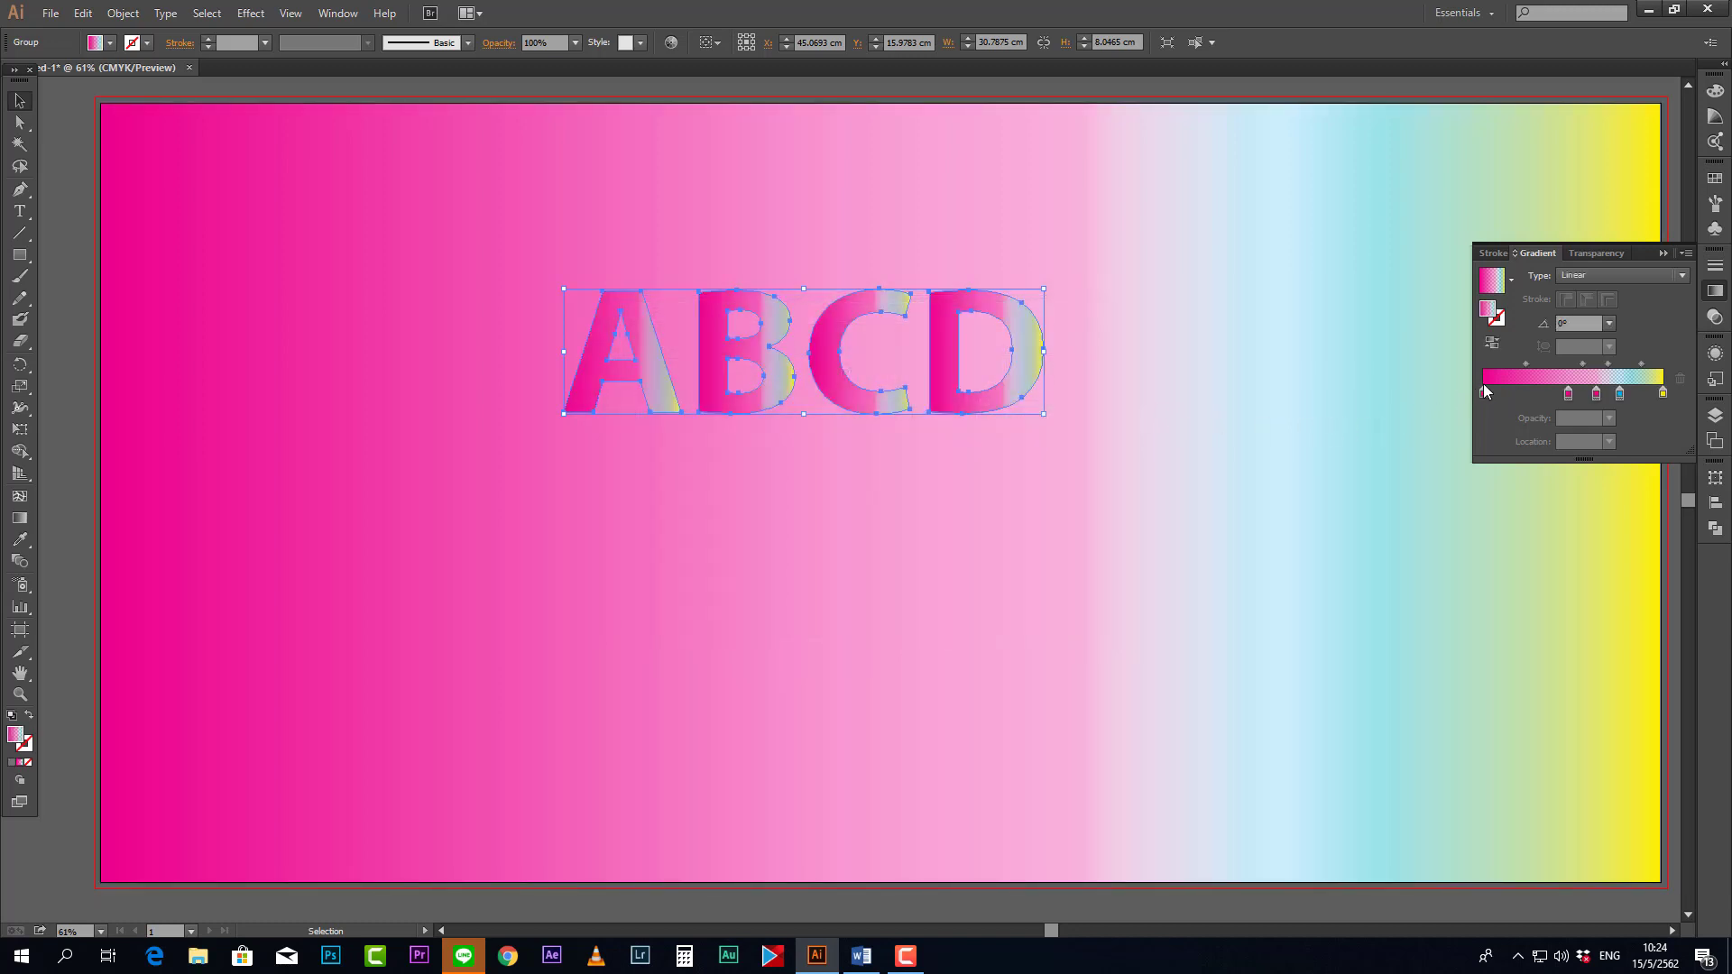
double_click(1484, 394)
left_click(1479, 449)
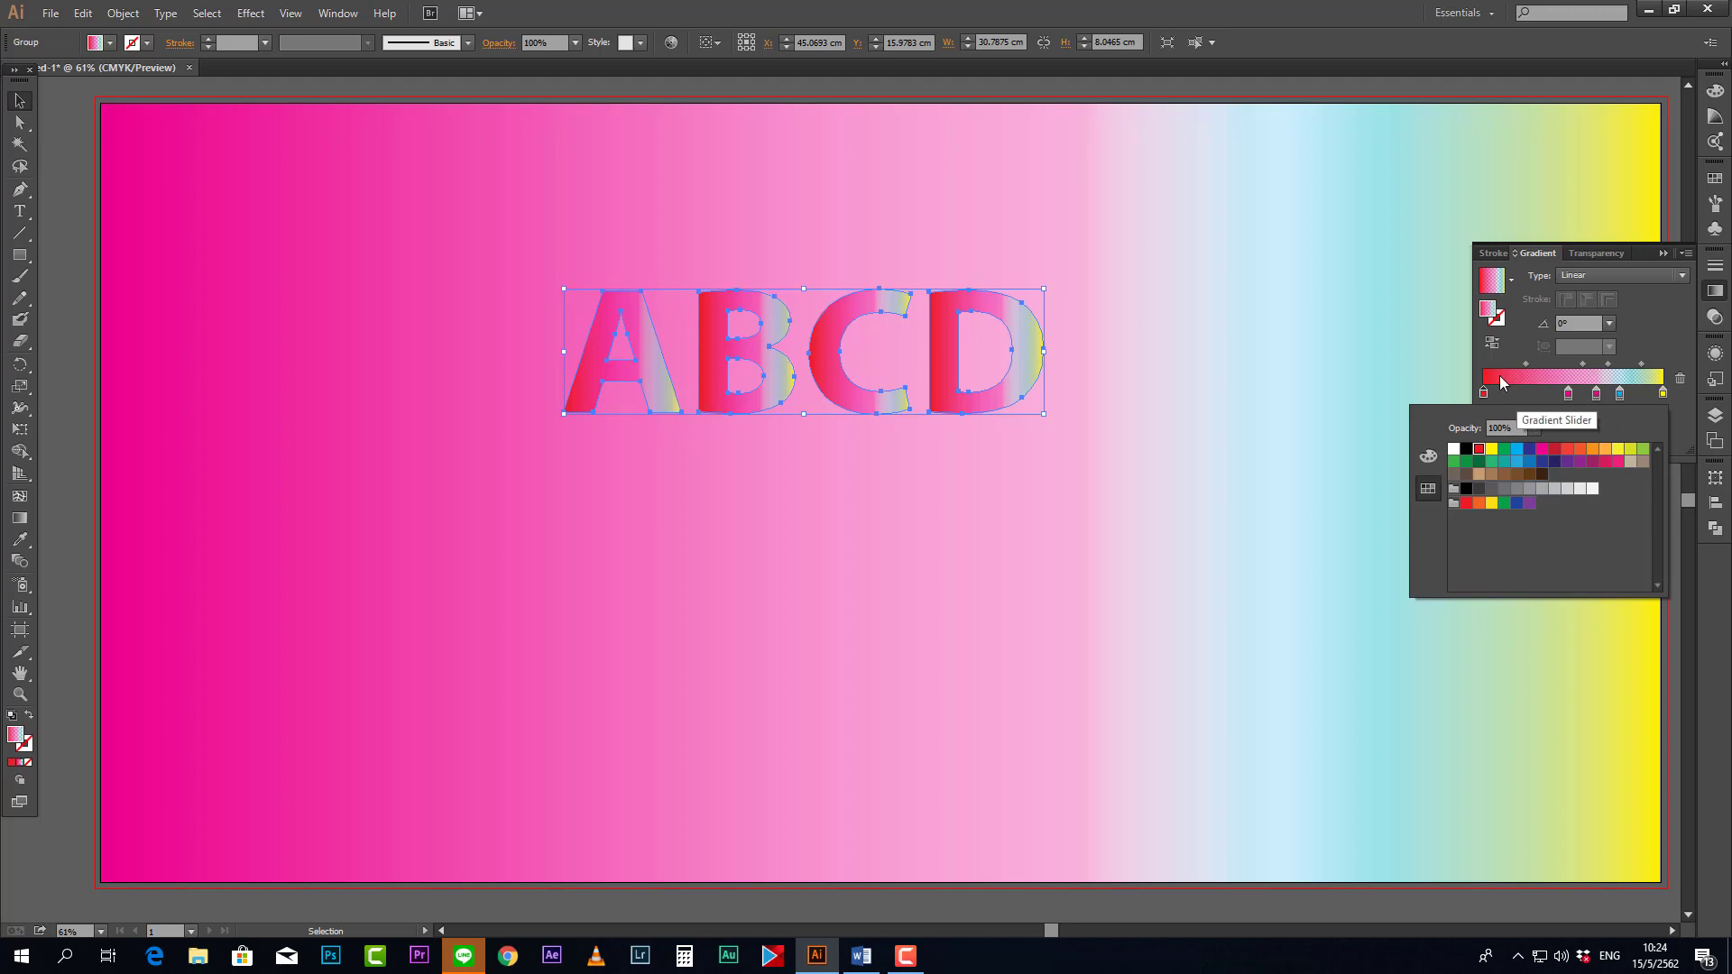
- Delete the blue stop at about 76% and the yellow end stop from the lettering's gradient
left_click(1620, 394)
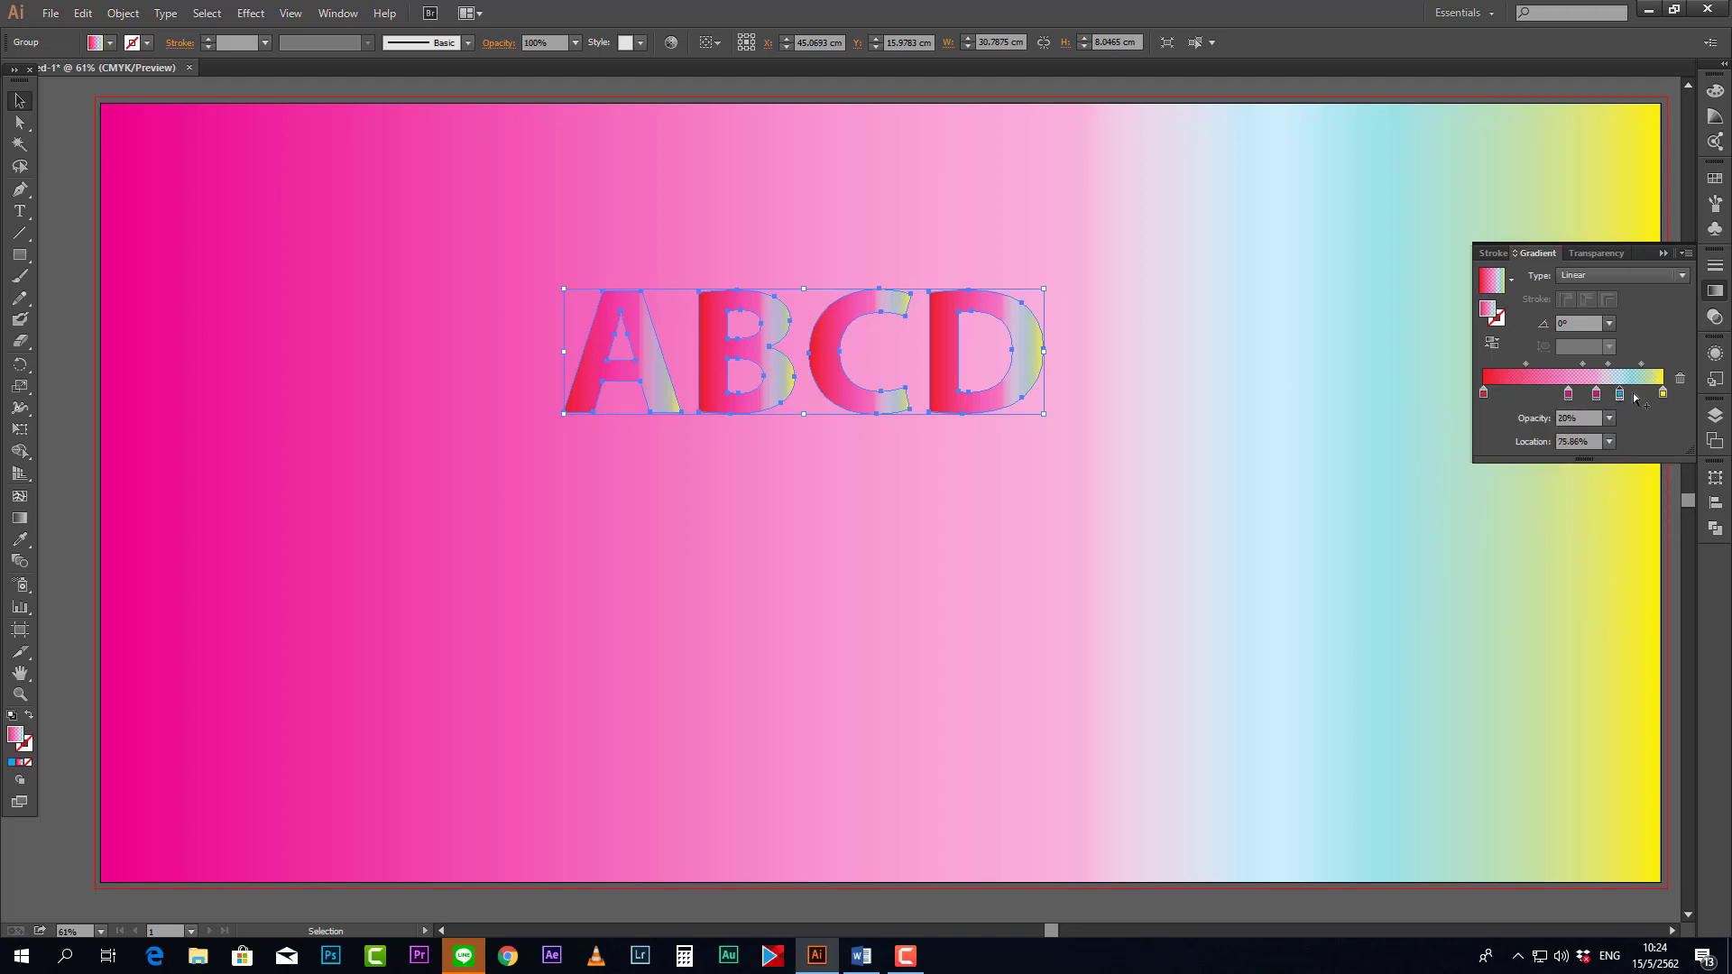
left_click(1680, 379)
left_click(1663, 394)
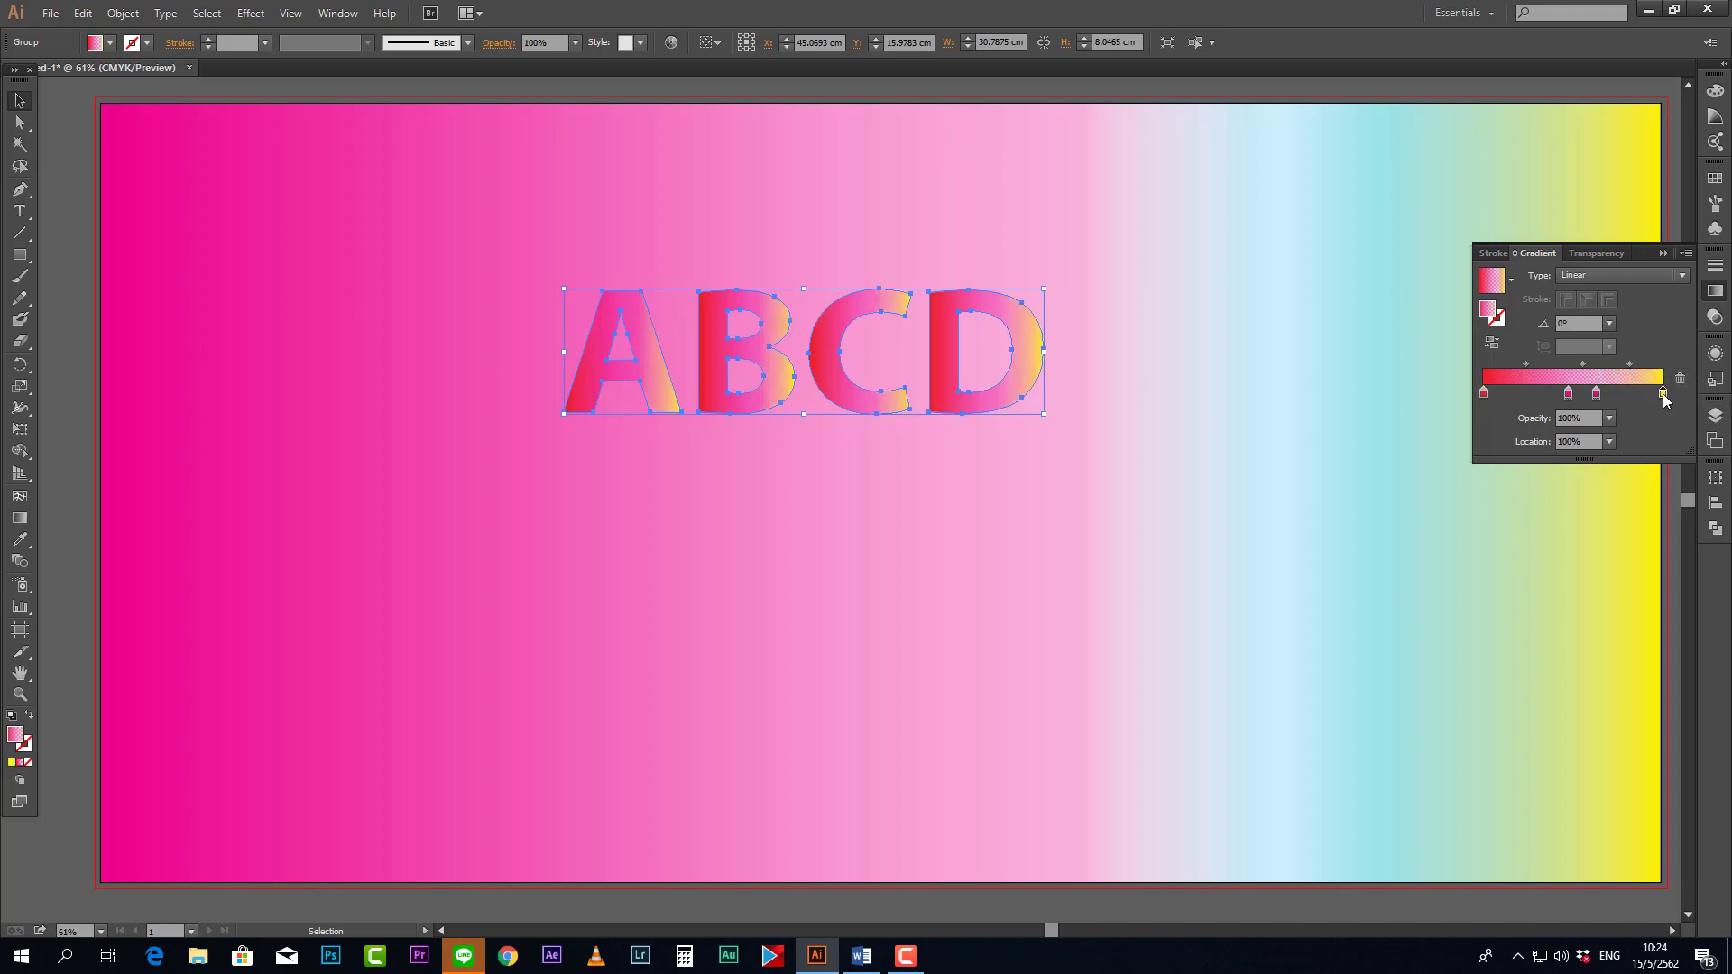
left_click(1680, 379)
- Move the lettering gradient's last magenta stop to 100% and its middle stop to about 62%
left_click(1596, 395)
mouse_move(1597, 396)
left_mouse_down()
mouse_move(1663, 395)
mouse_move(1594, 397)
left_mouse_up()
left_click(1569, 395)
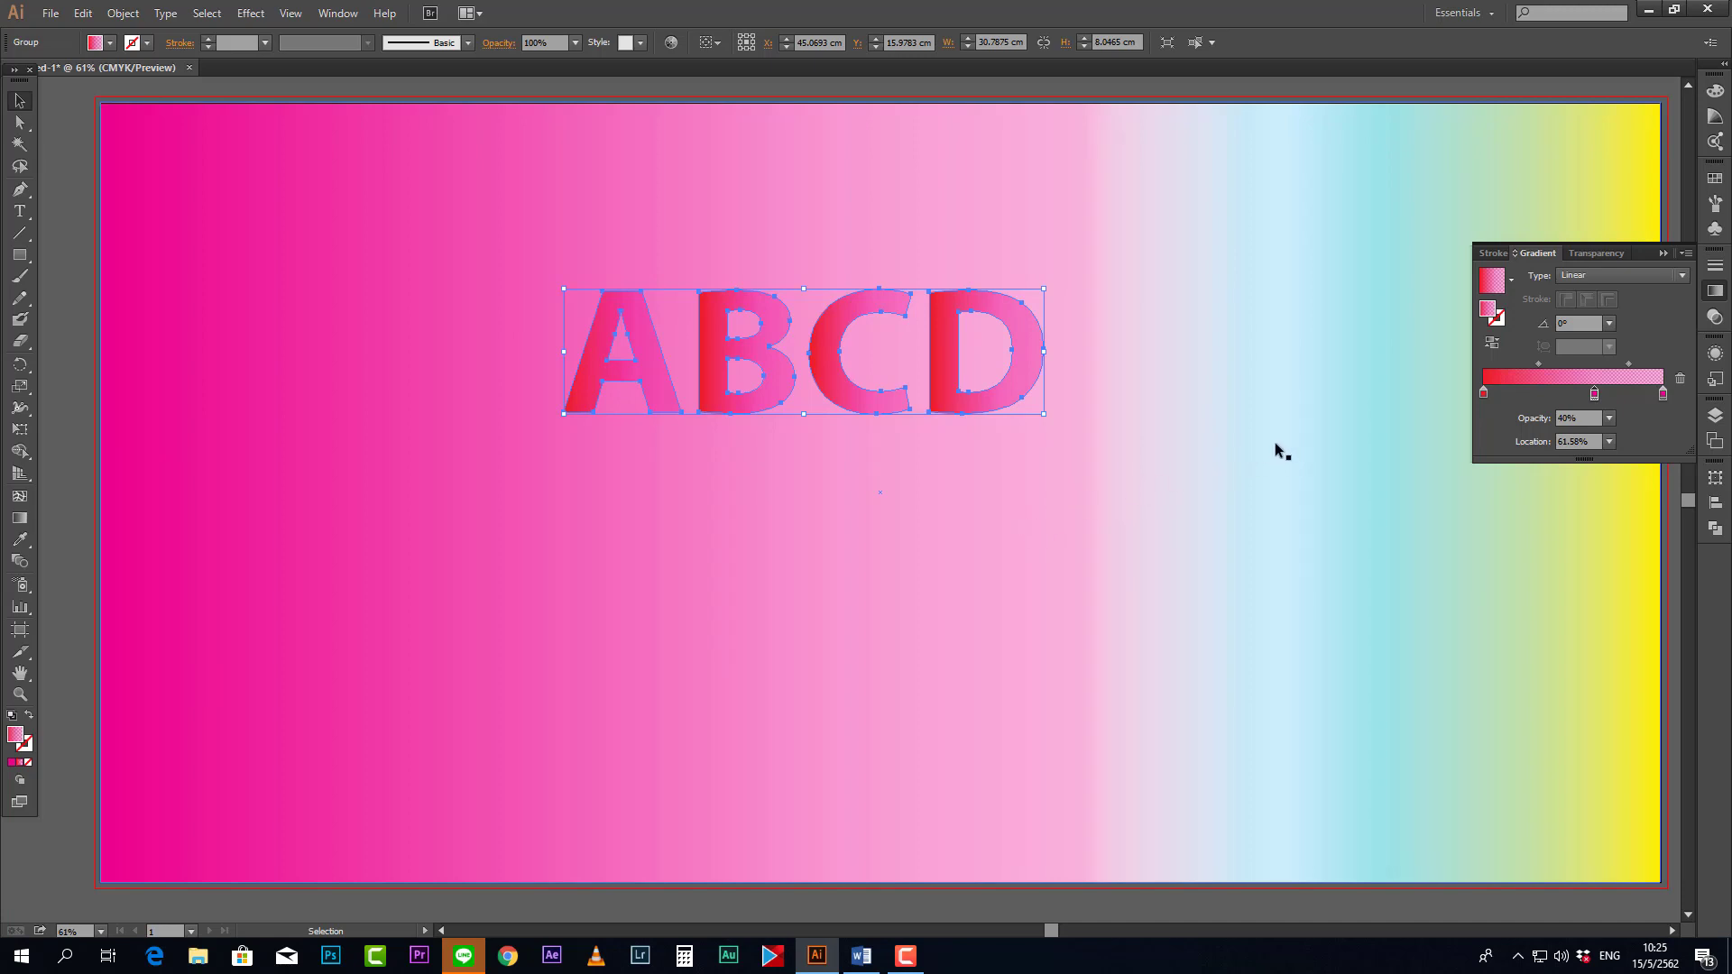
- Recolor the lettering gradient's first stop yellow and its middle stop dark blue
double_click(1484, 395)
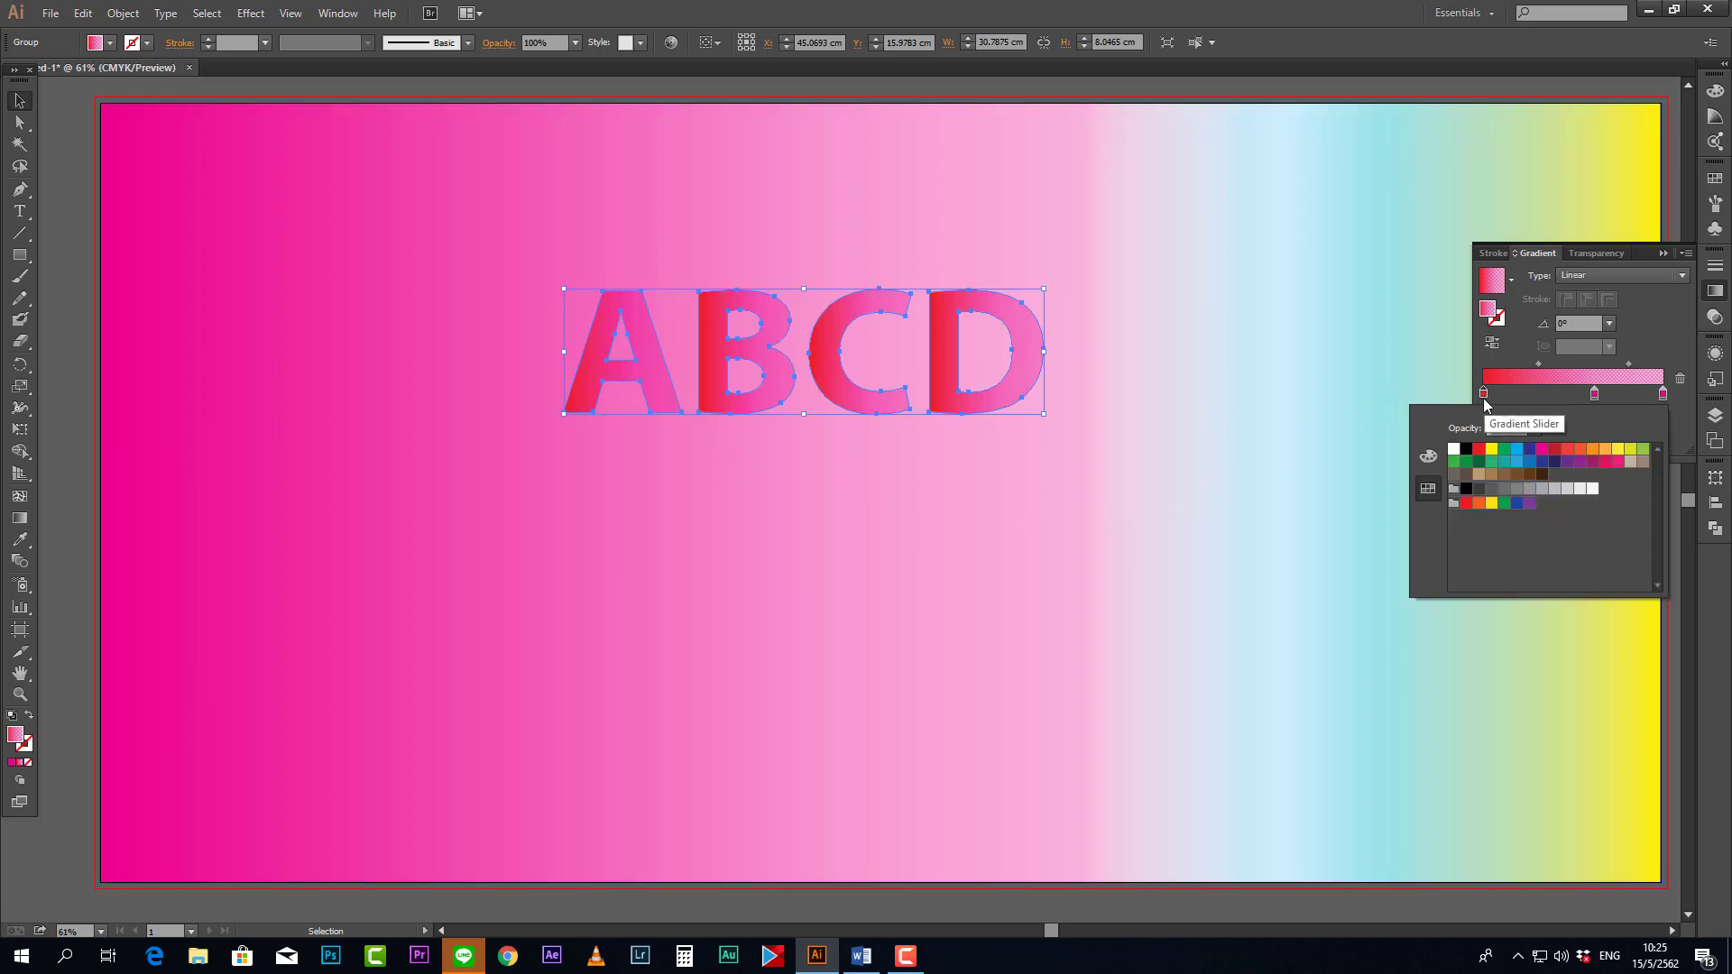
left_click(1493, 450)
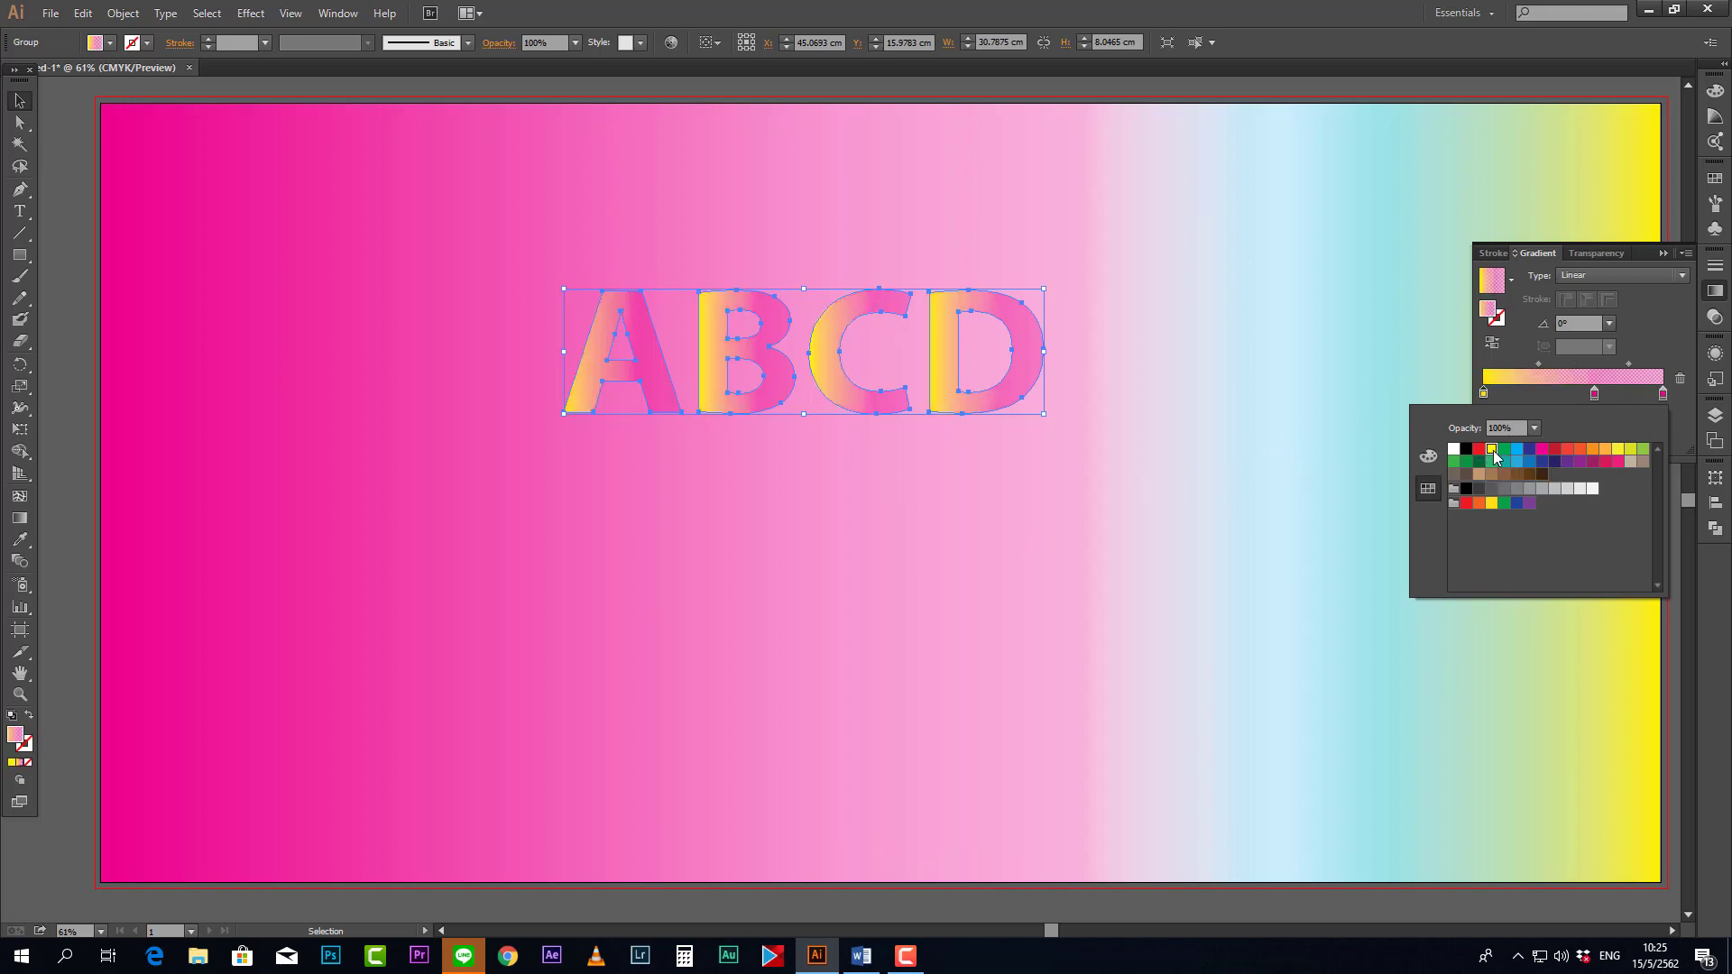
double_click(1594, 395)
left_click(1530, 449)
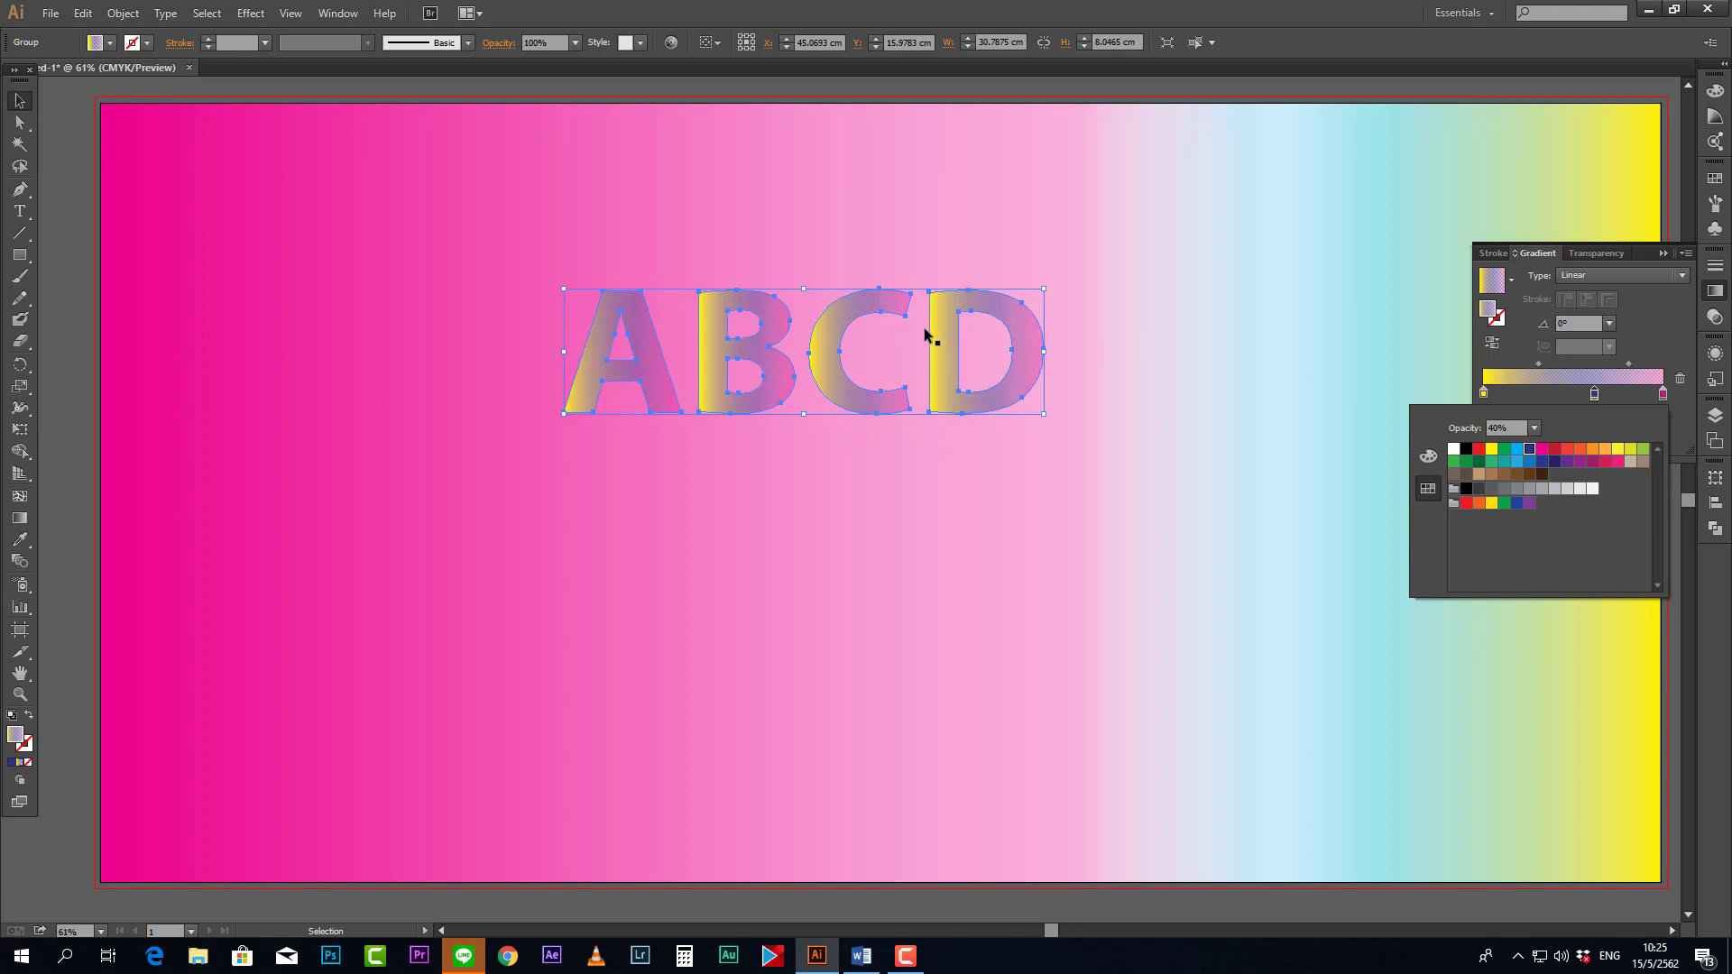